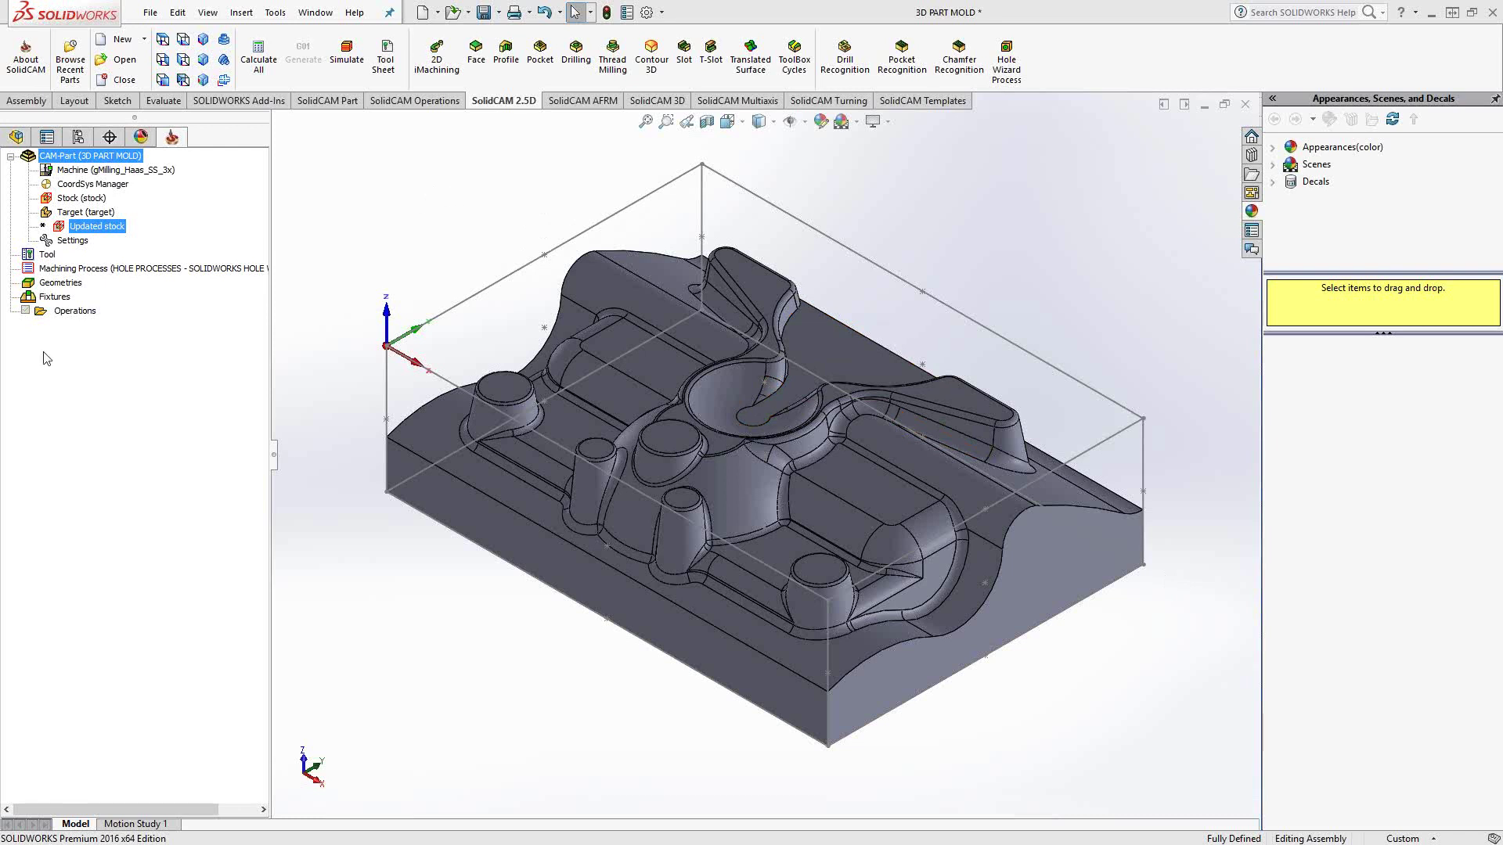
Step: Add a 3D HSR milling operation and set its technology to HM Roughing
{"action": "right_click", "coordinate": [75, 313]}
{"action": "mouse_move", "coordinate": [210, 341]}
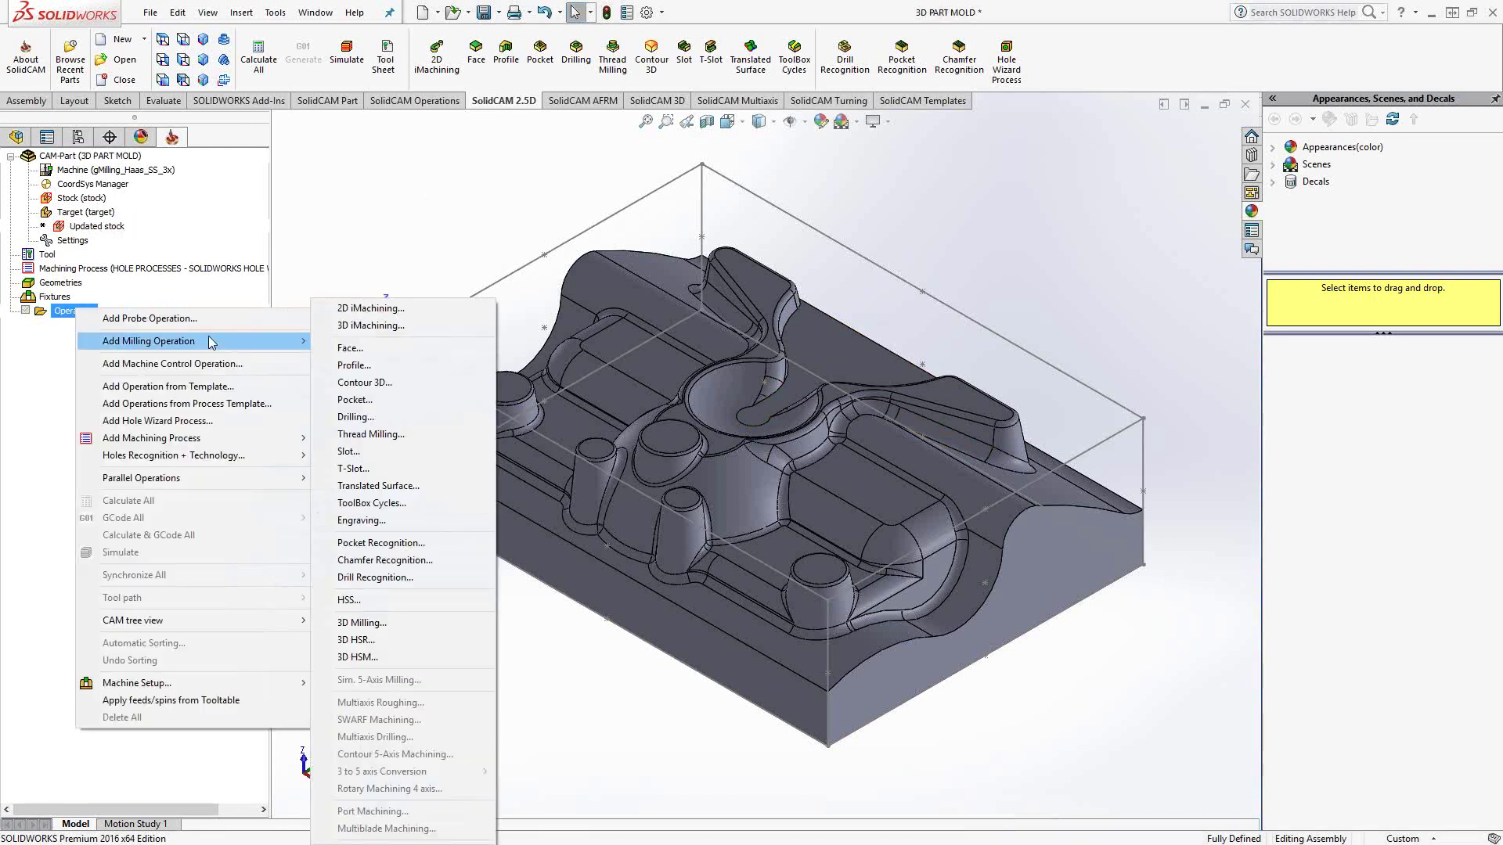
{"action": "left_click", "coordinate": [391, 640]}
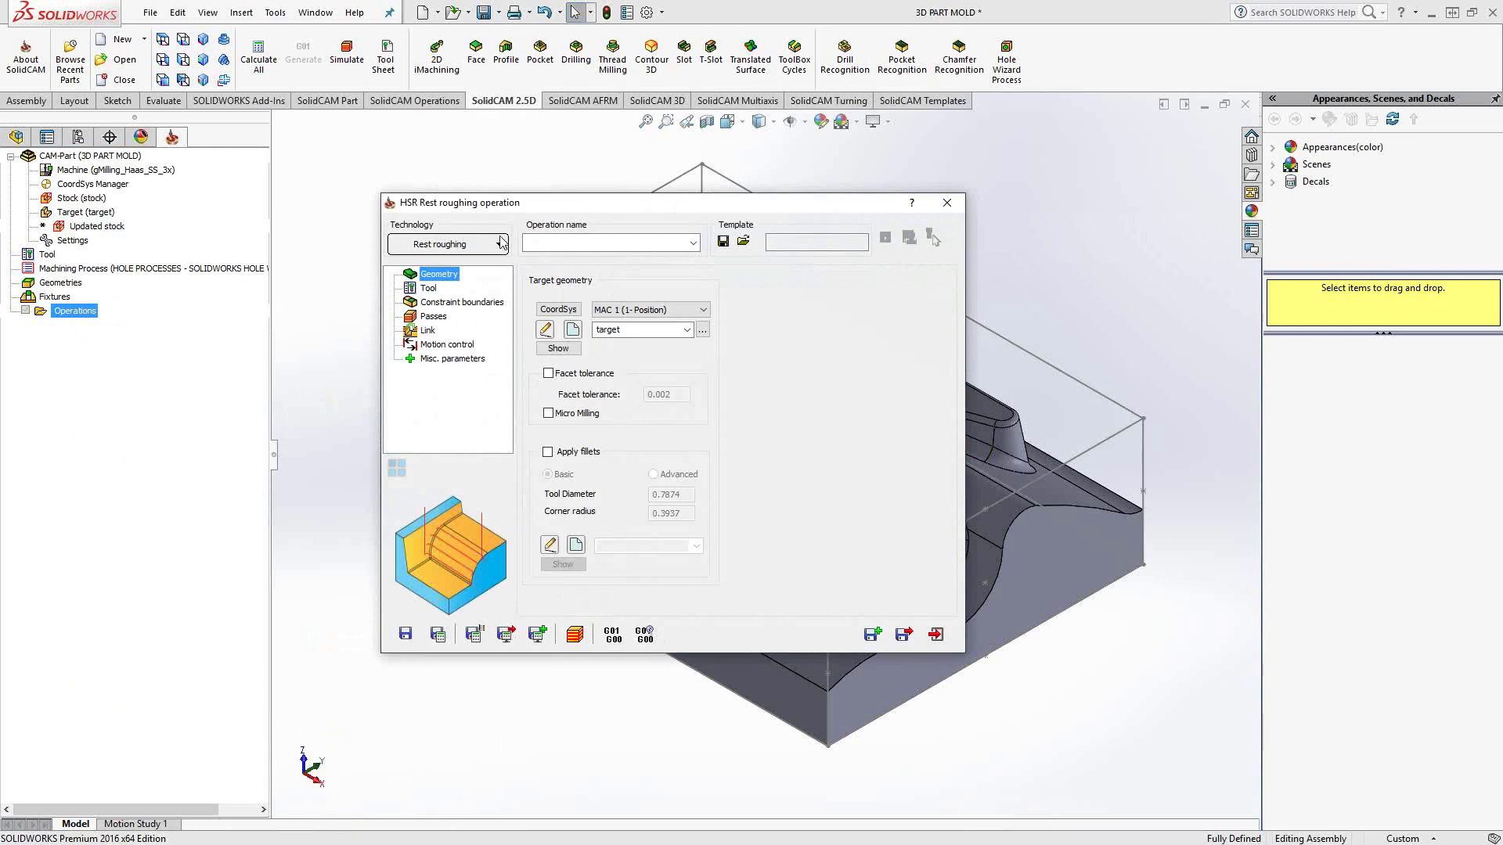
{"action": "left_click", "coordinate": [462, 244]}
{"action": "left_click", "coordinate": [447, 266]}
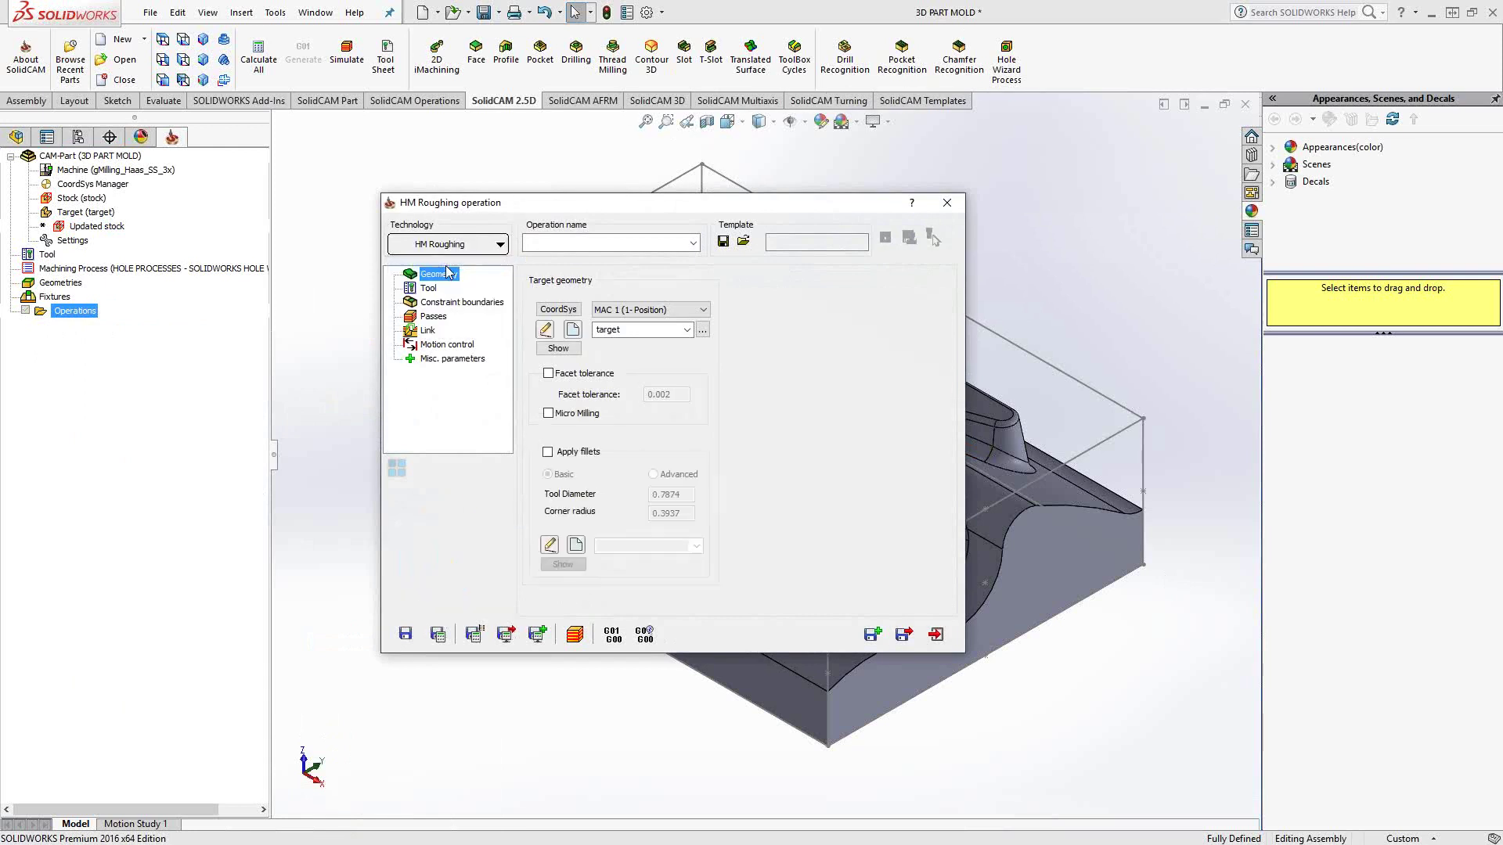
{"action": "left_click", "coordinate": [495, 249]}
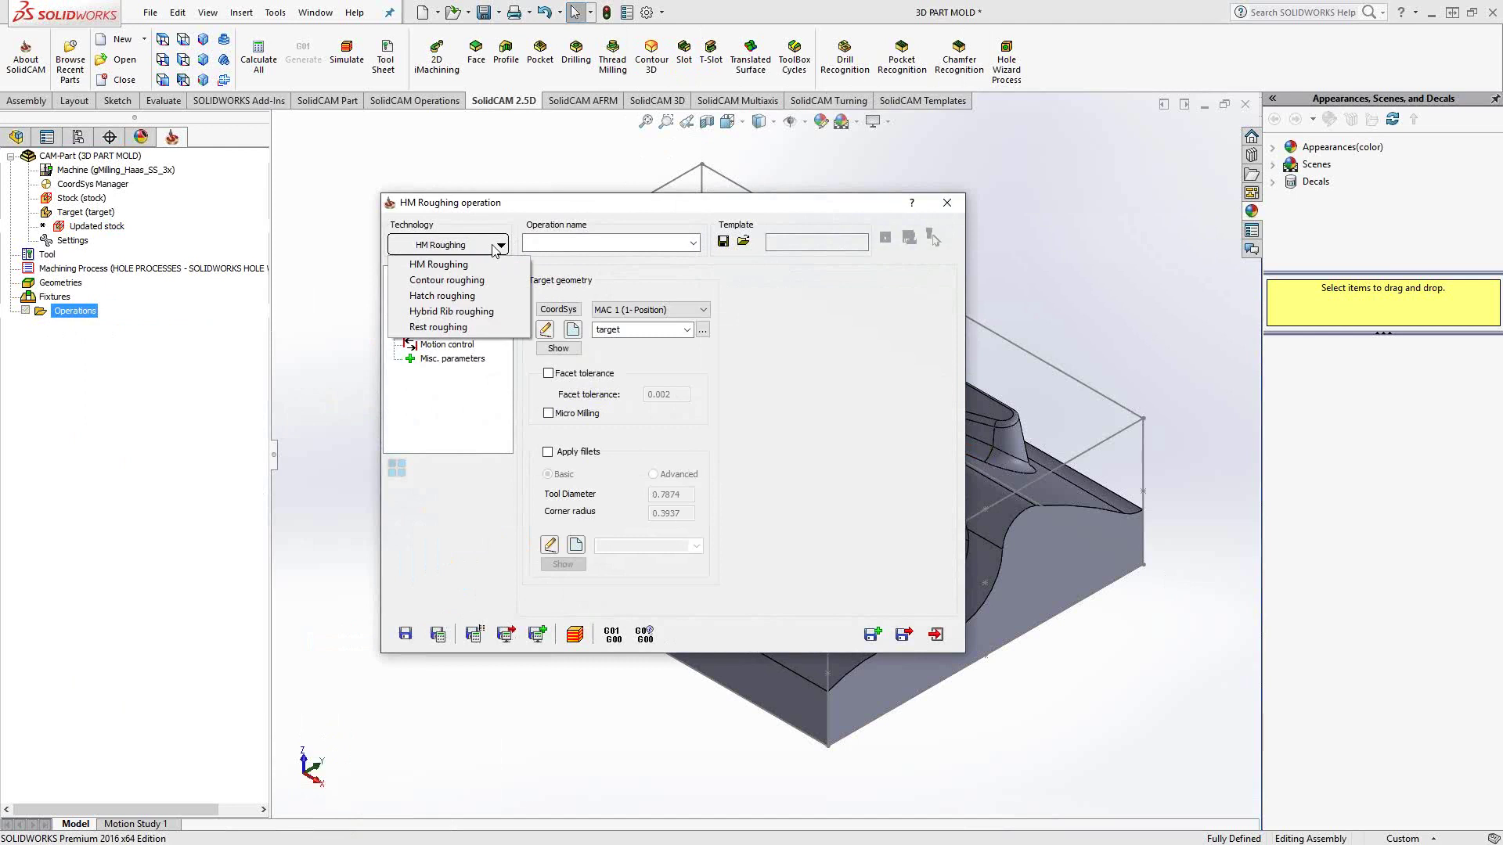
{"action": "left_click", "coordinate": [475, 212]}
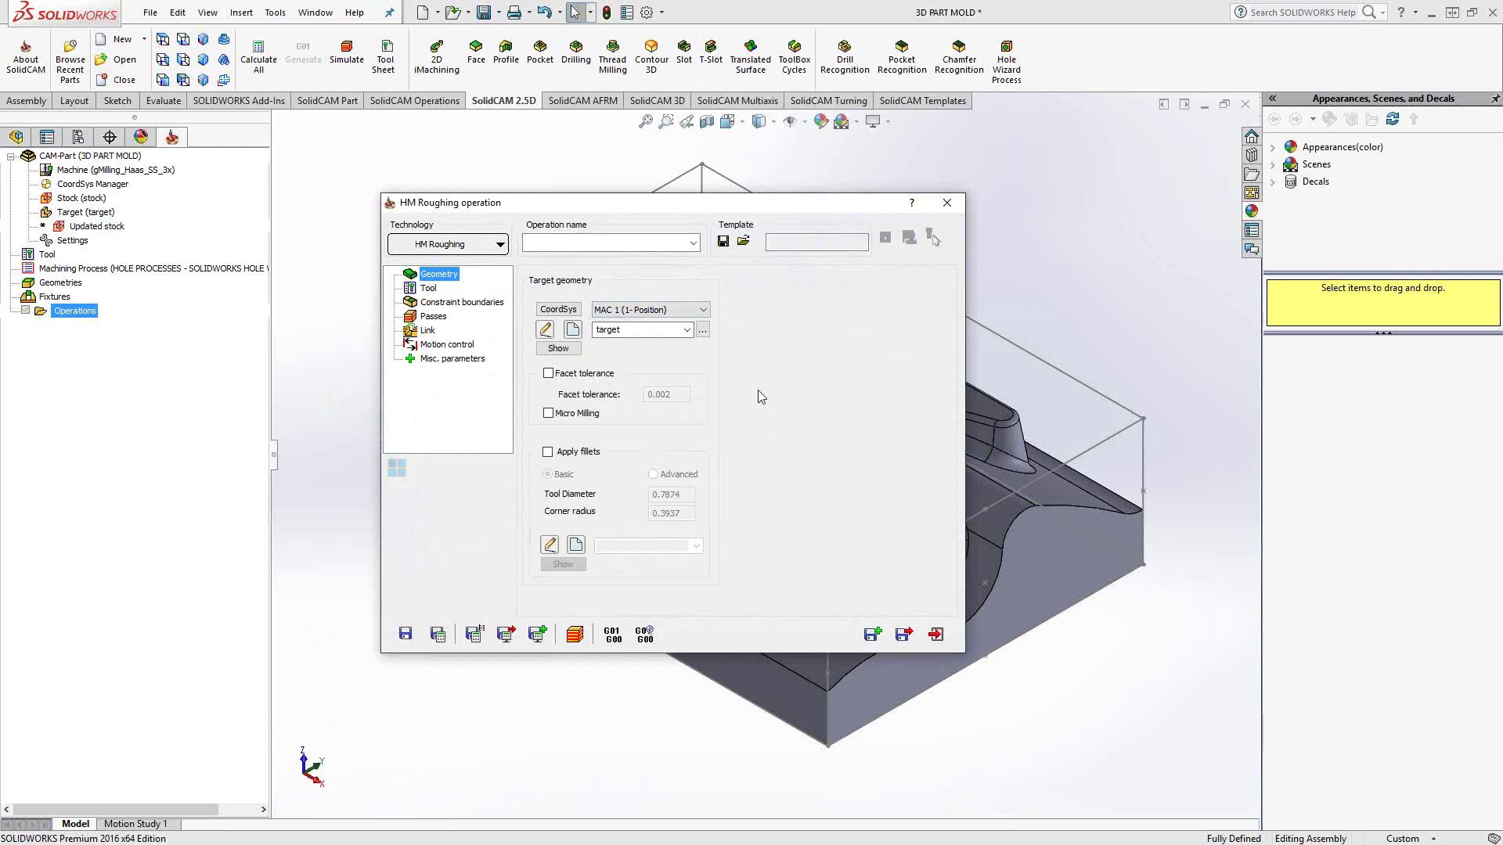
Step: Assign tool number 1, the 0.5 inch four-flute roughing end mill, to the operation
{"action": "key", "text": "Down"}
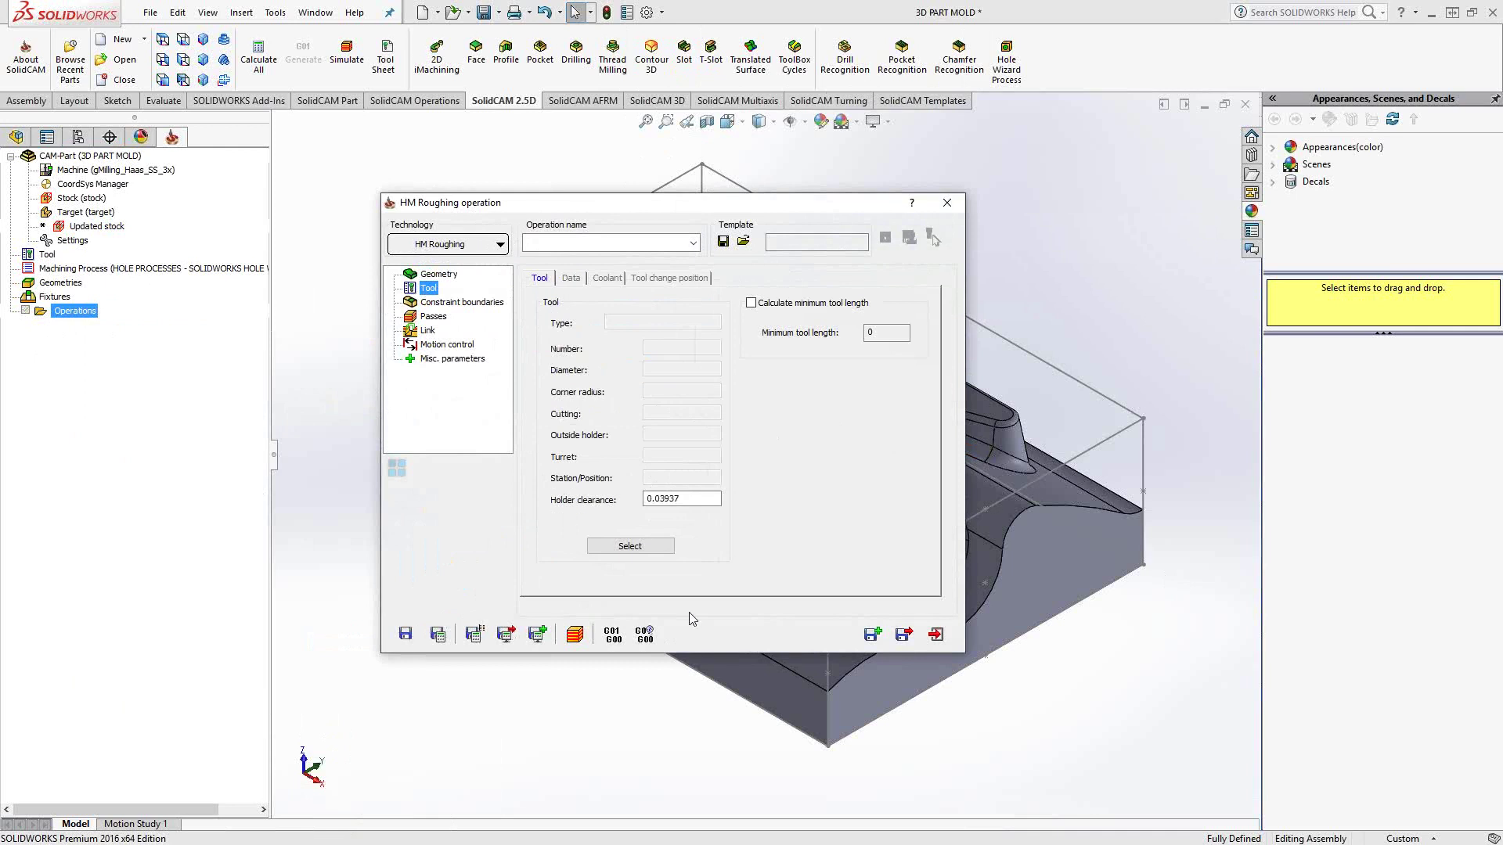
{"action": "left_click", "coordinate": [648, 546]}
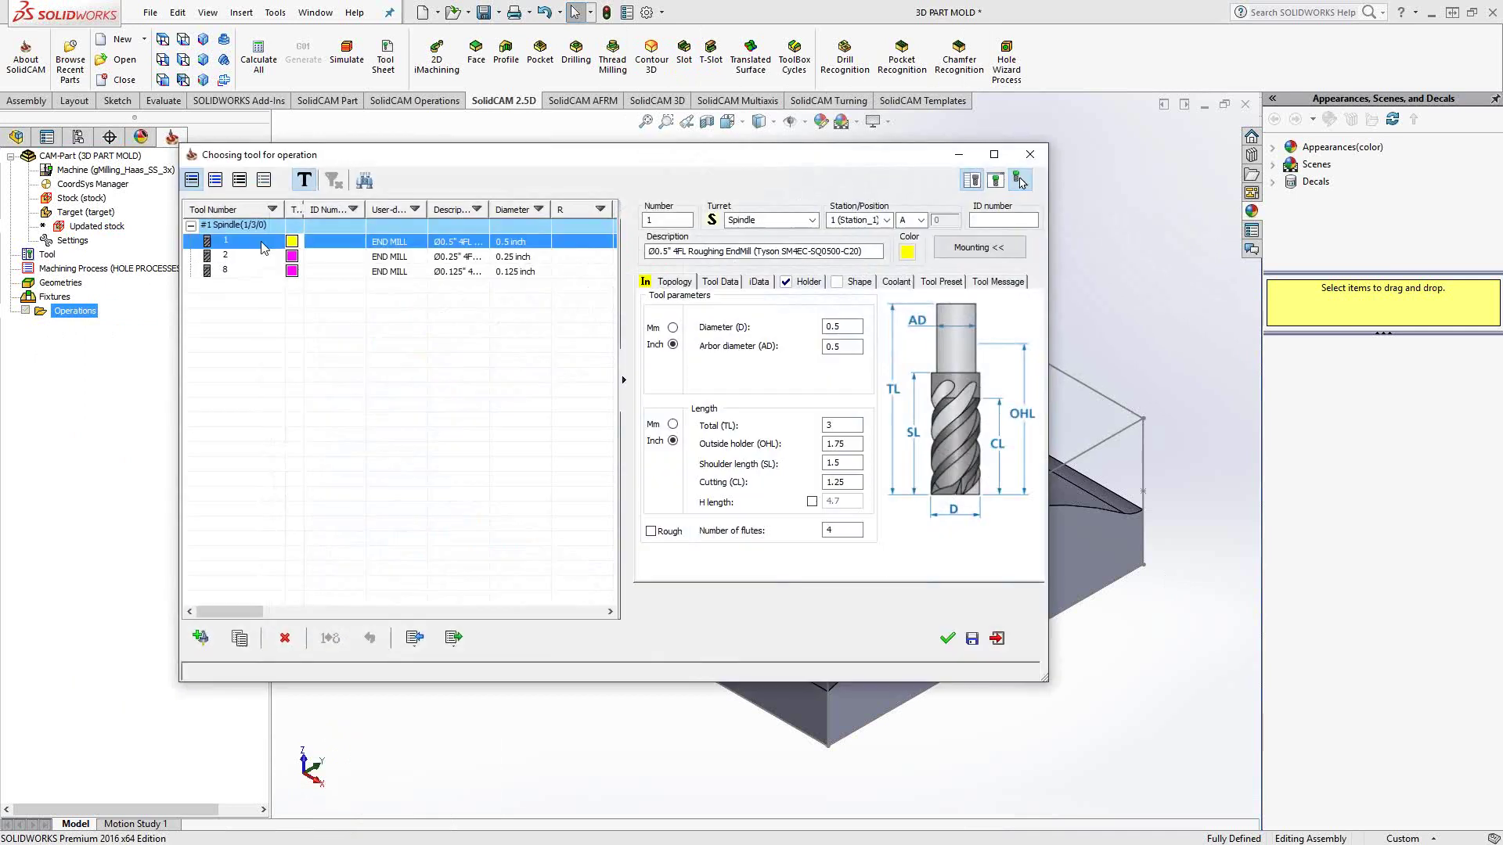
{"action": "left_click", "coordinate": [947, 638]}
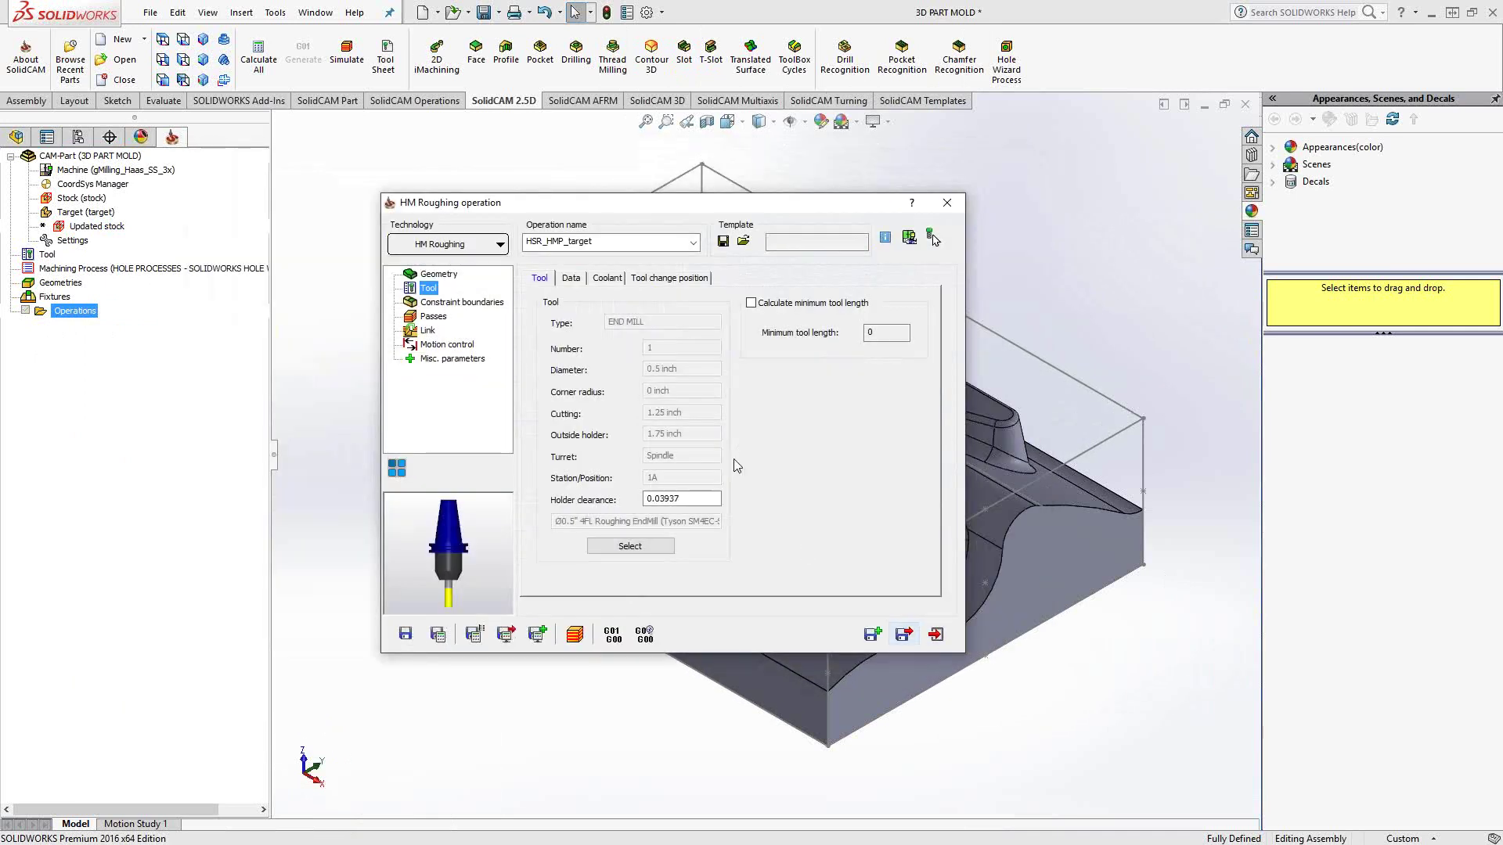
Step: Display the automatically created constraint boundary chain on the mold model and return to the operation settings
{"action": "left_click", "coordinate": [456, 305]}
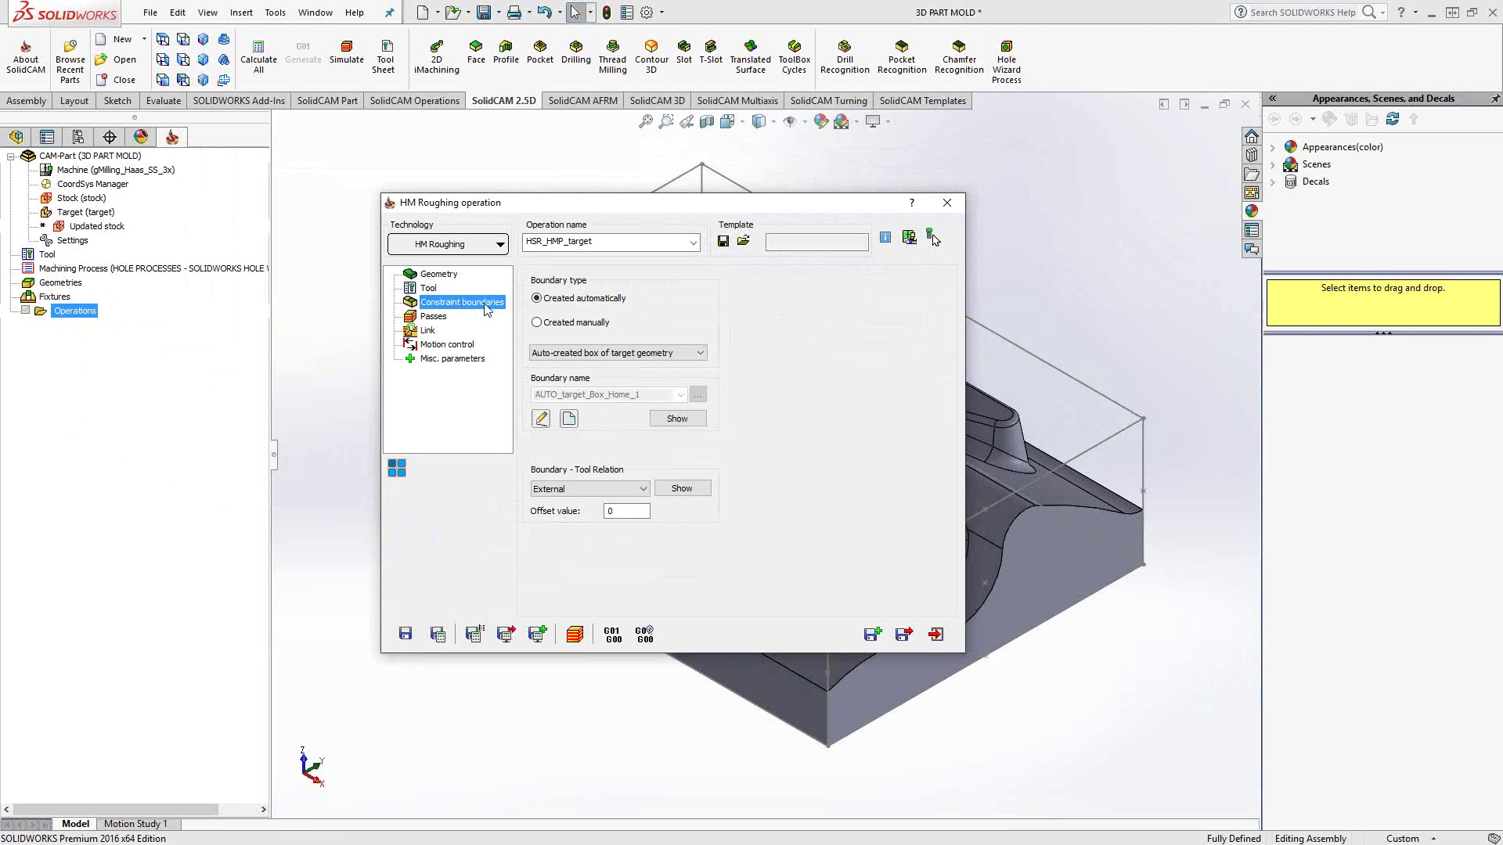
{"action": "left_click", "coordinate": [675, 420]}
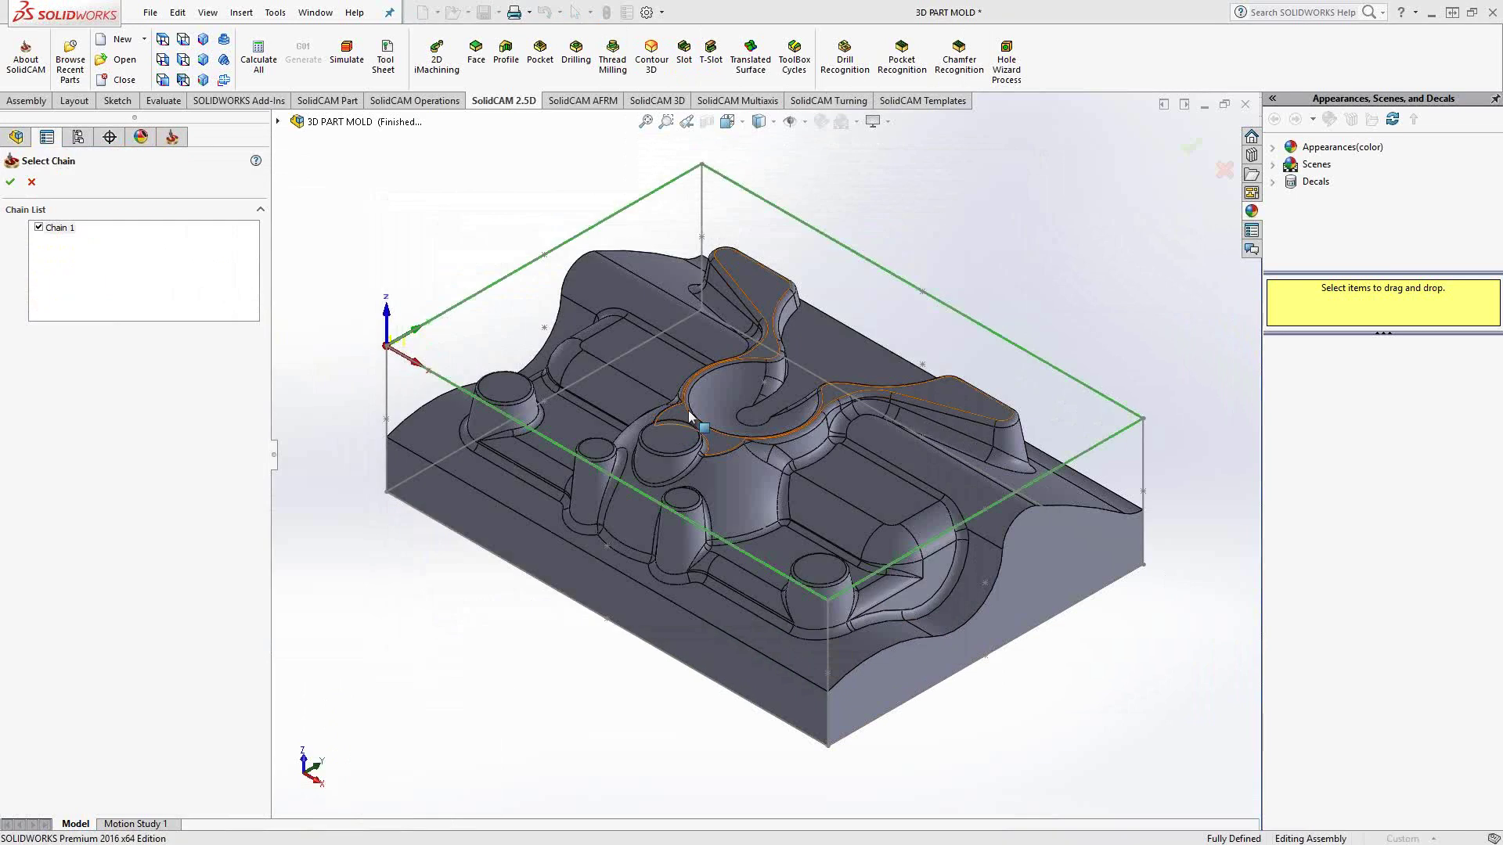
{"action": "left_click", "coordinate": [31, 181]}
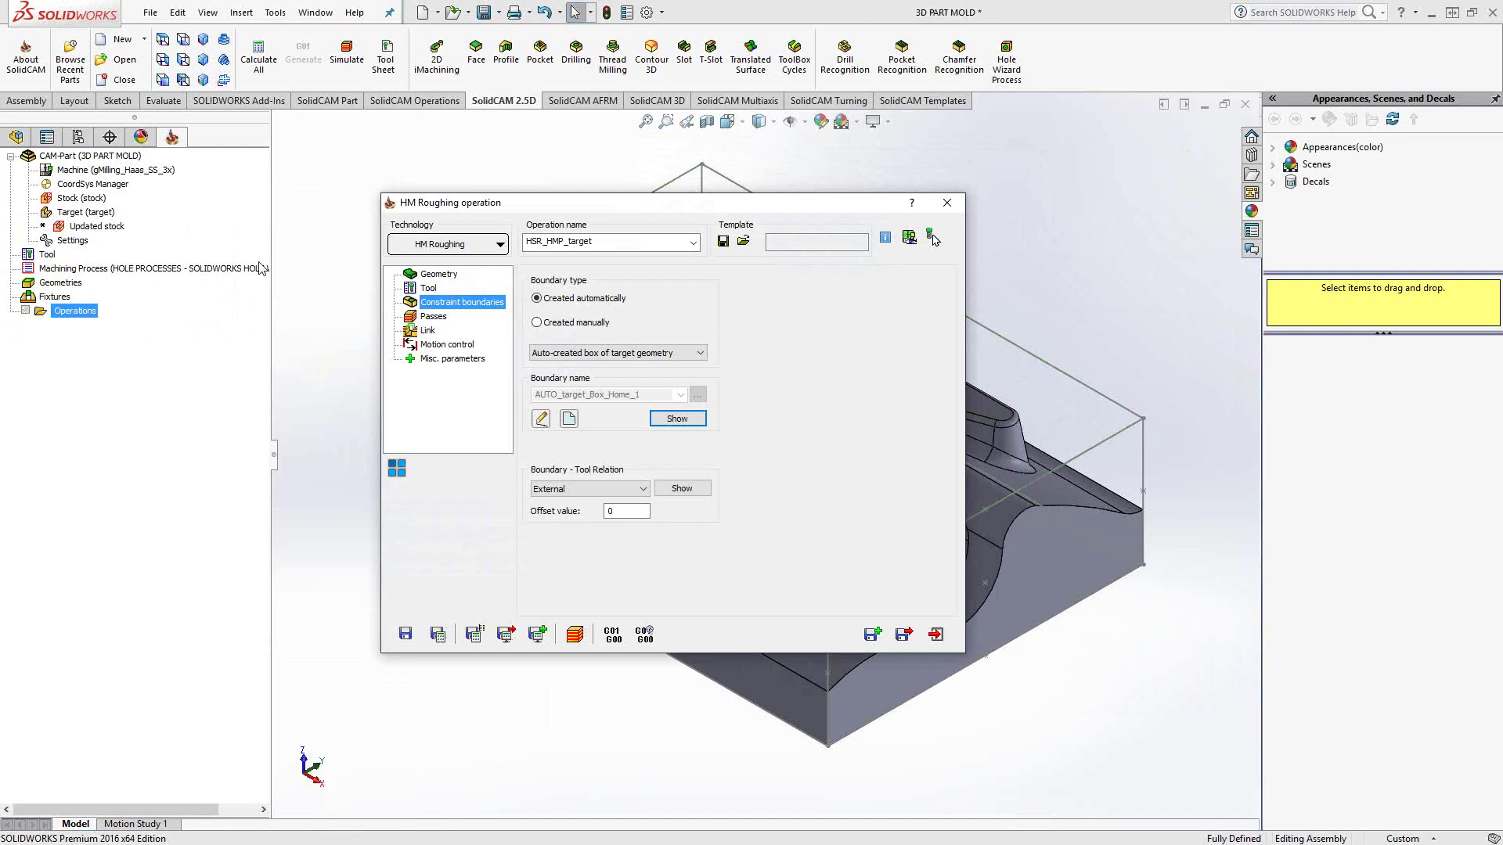
Step: Check the boundary types available for manual creation and return to the automatically created boundary
{"action": "left_click", "coordinate": [576, 322]}
{"action": "left_click", "coordinate": [699, 353]}
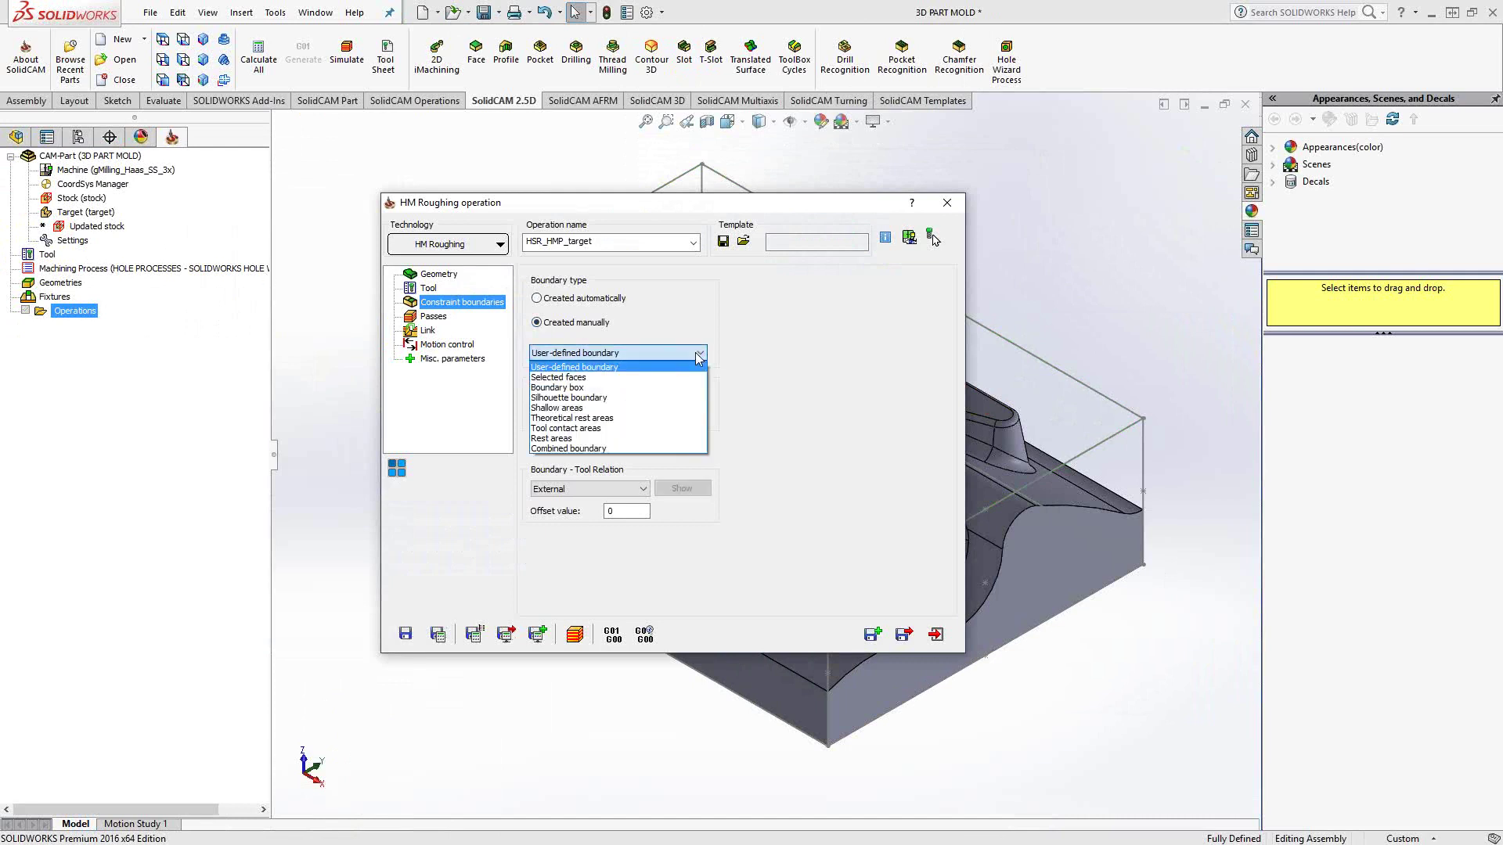
{"action": "left_click", "coordinate": [699, 353]}
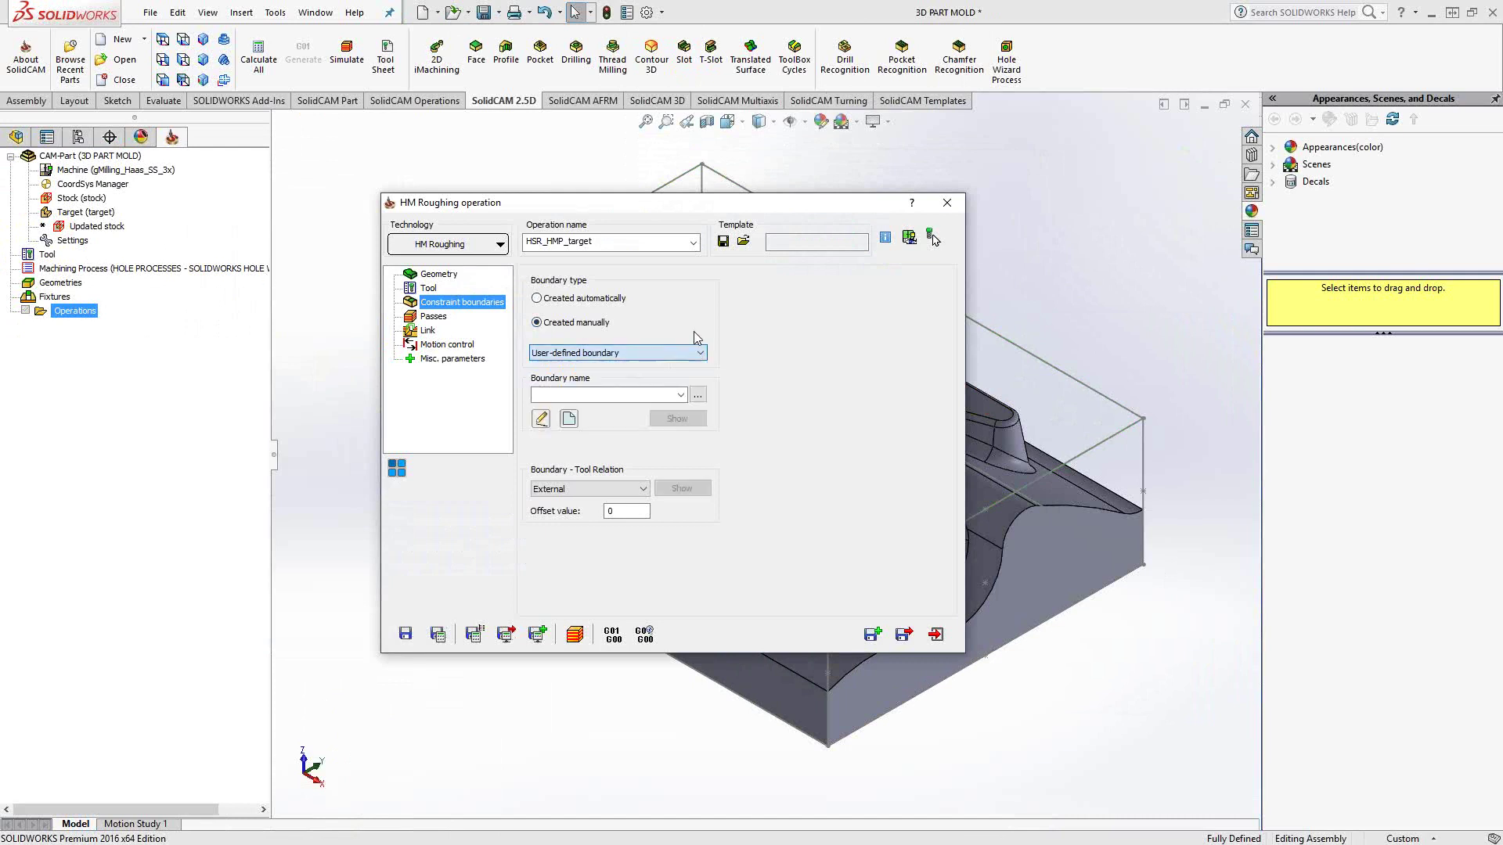
{"action": "left_click", "coordinate": [547, 299]}
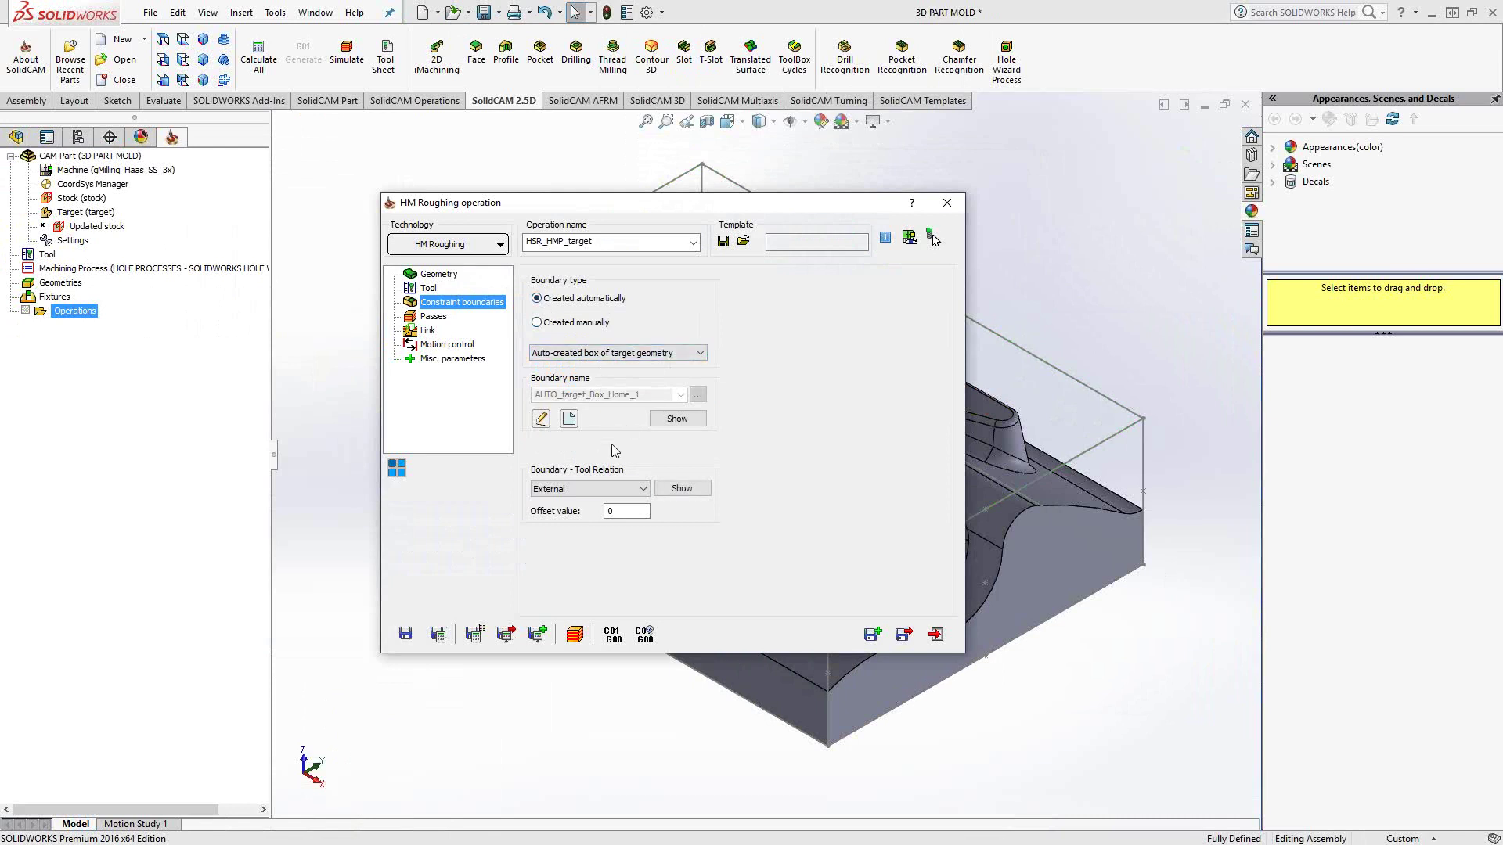
Step: Try the Internal, Centered and Tangent boundary-tool relations and return the setting to External
{"action": "left_click", "coordinate": [634, 489]}
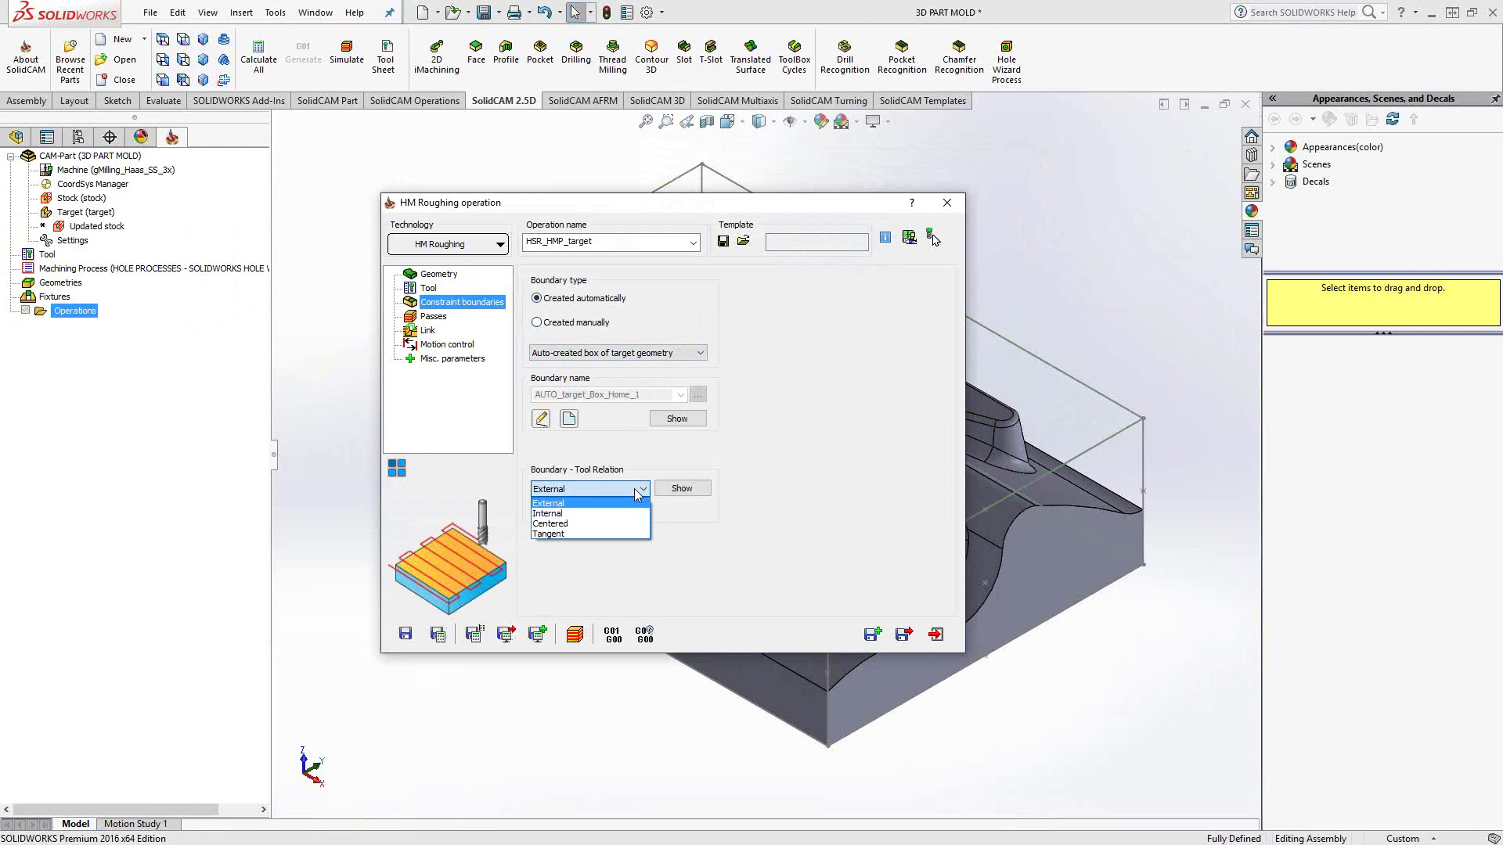
{"action": "left_click", "coordinate": [472, 468]}
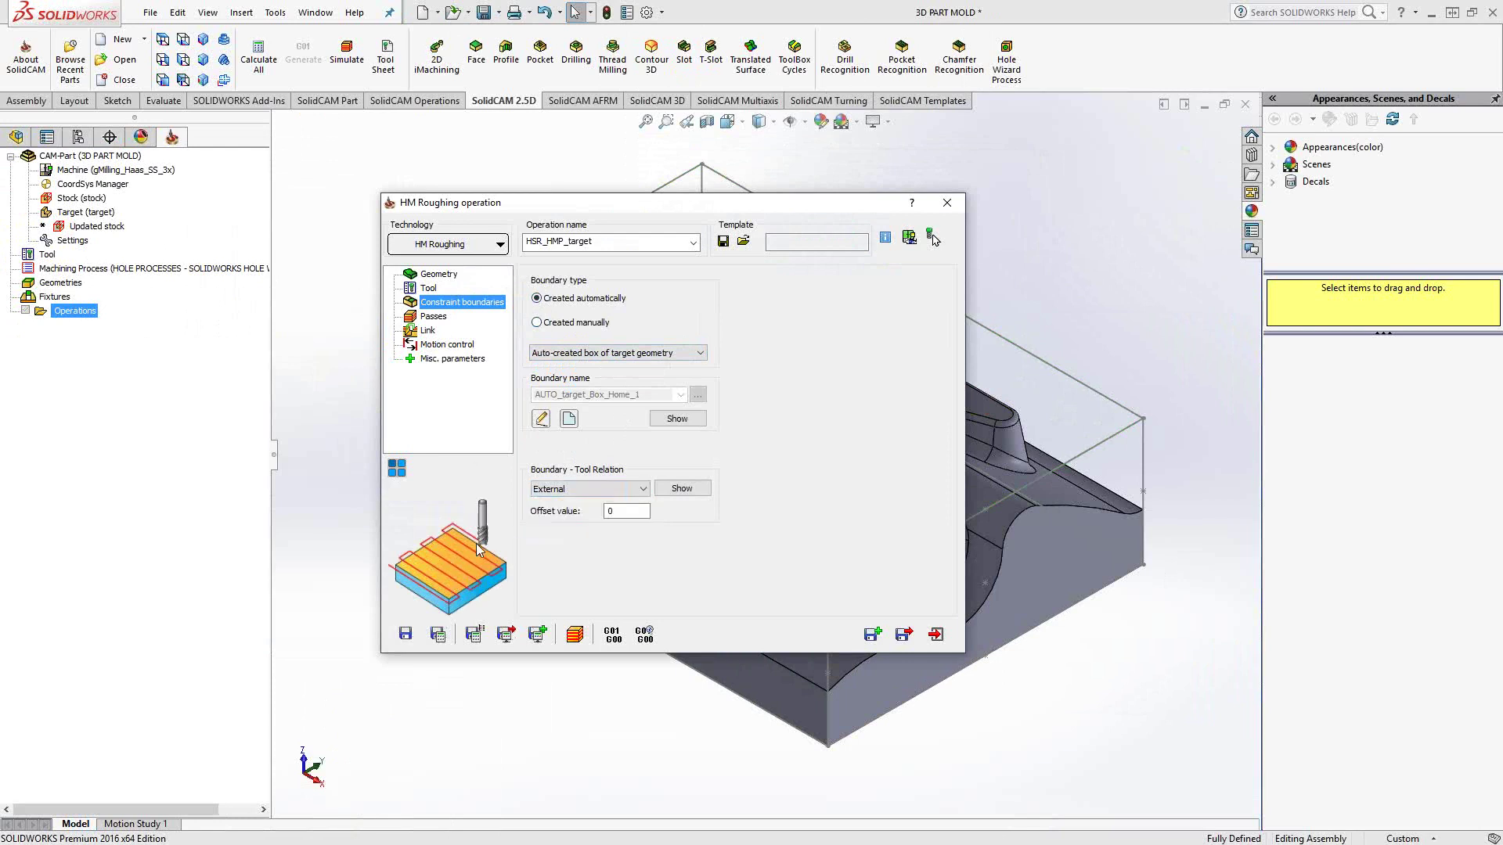
{"action": "left_click", "coordinate": [587, 489]}
{"action": "left_click", "coordinate": [566, 515]}
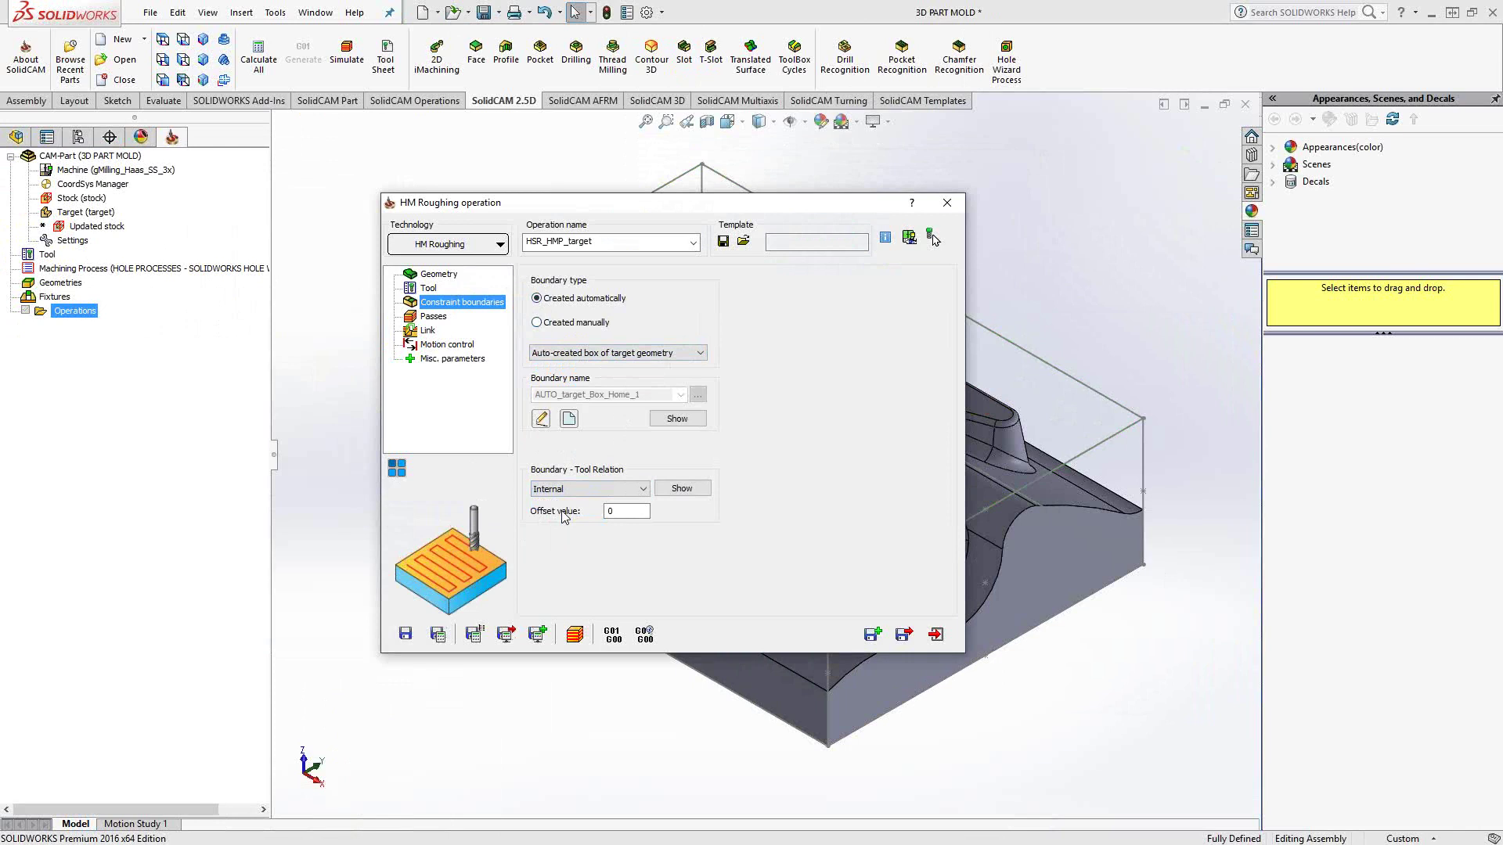
{"action": "left_click", "coordinate": [625, 491]}
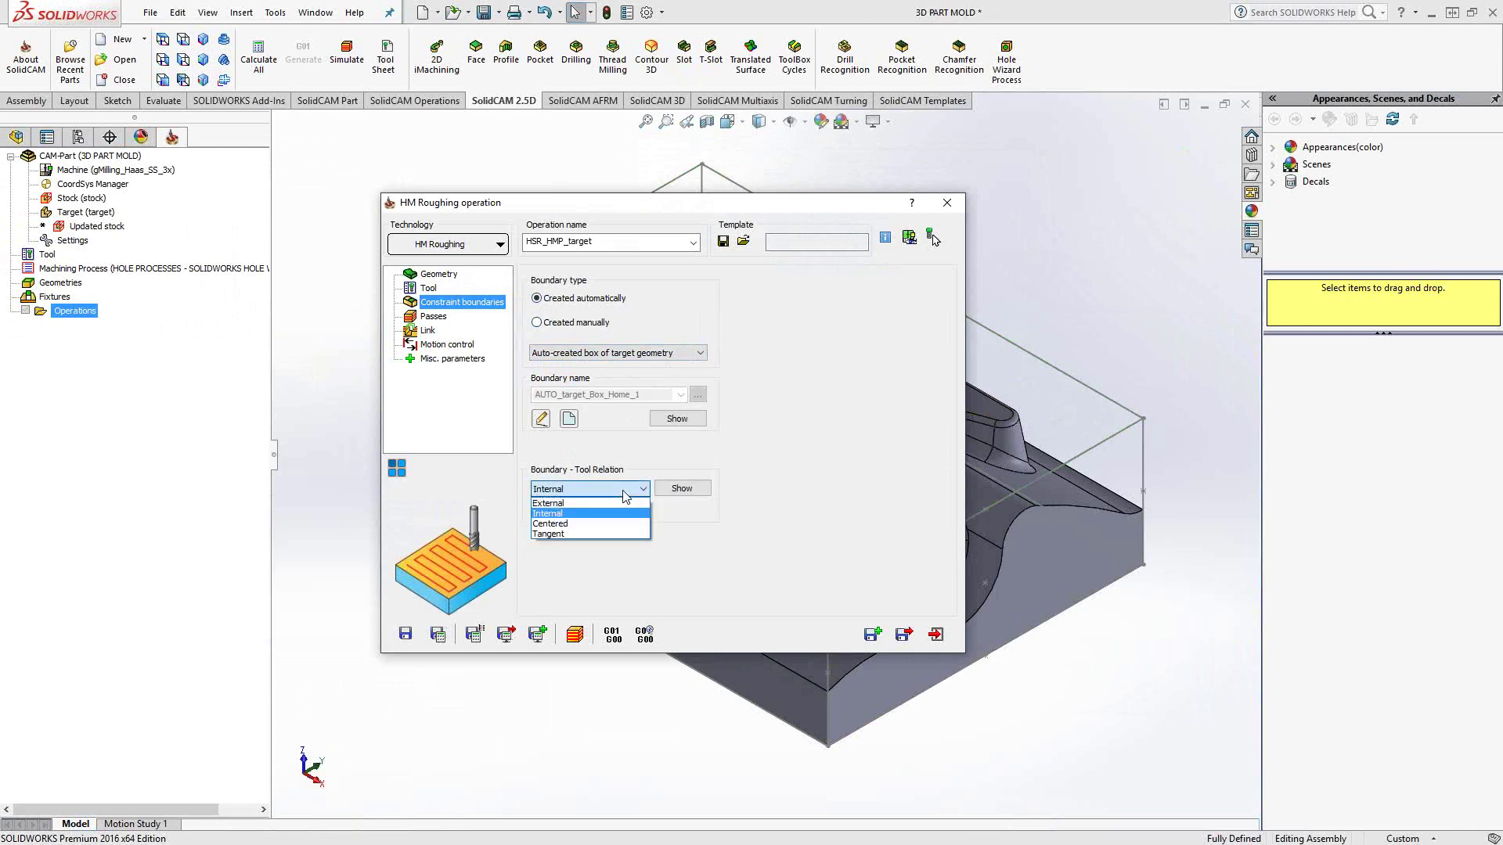
{"action": "left_click", "coordinate": [565, 523]}
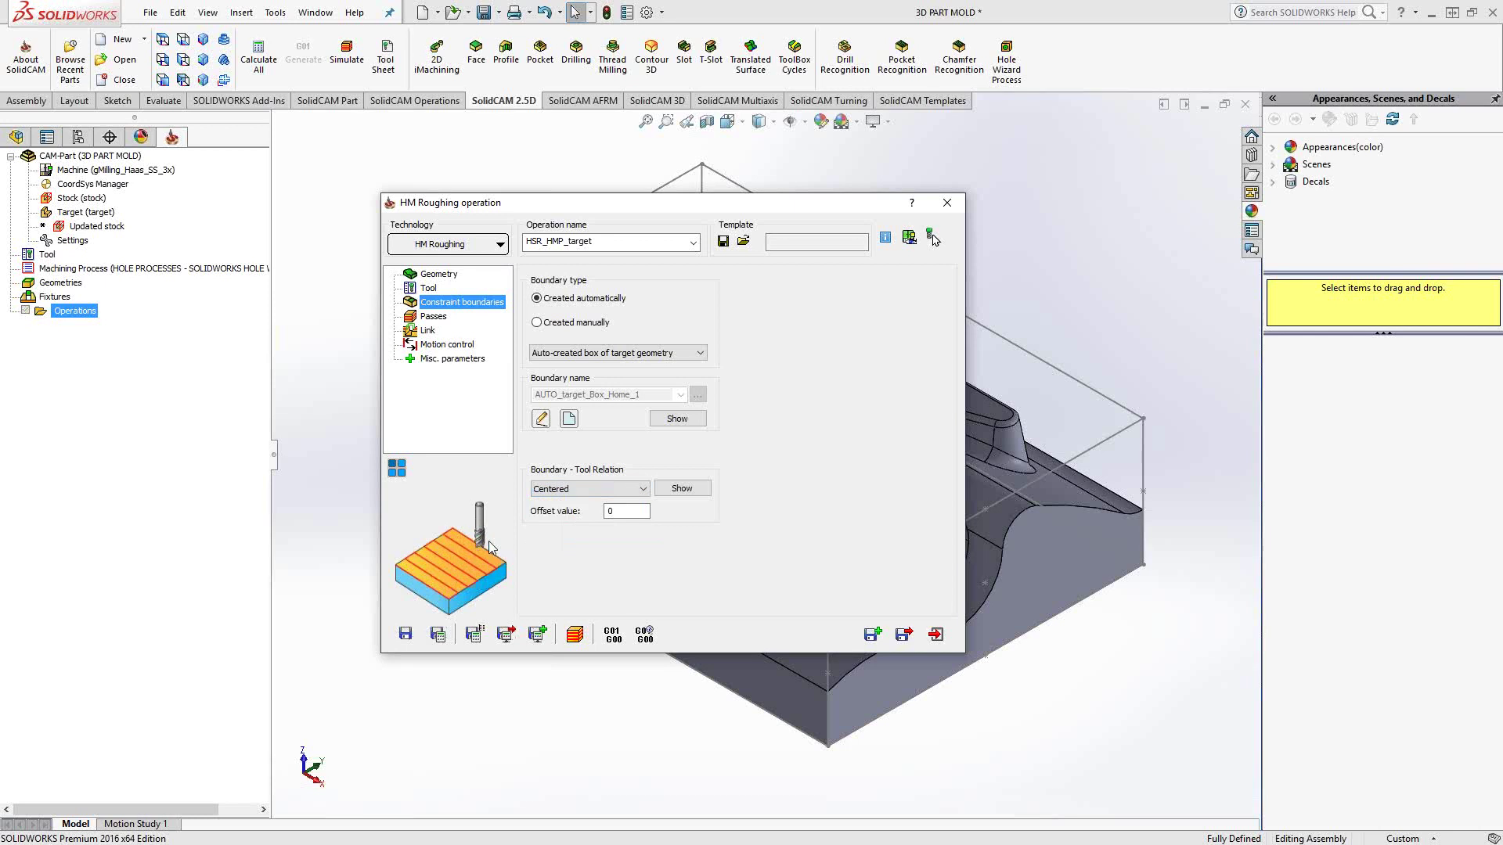
{"action": "left_click", "coordinate": [583, 491]}
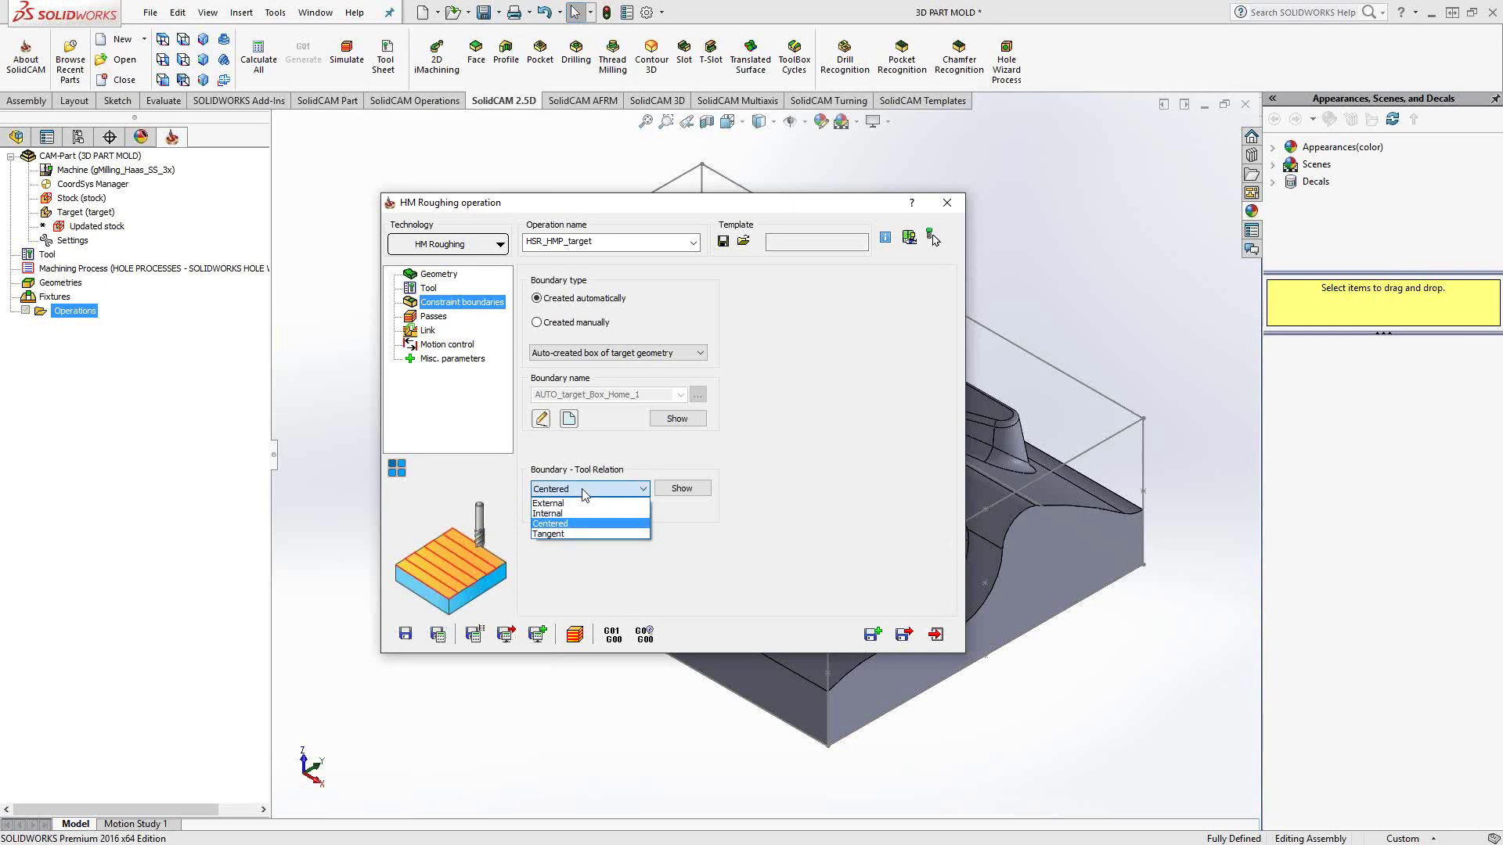
{"action": "left_click", "coordinate": [558, 534]}
{"action": "left_click", "coordinate": [630, 492]}
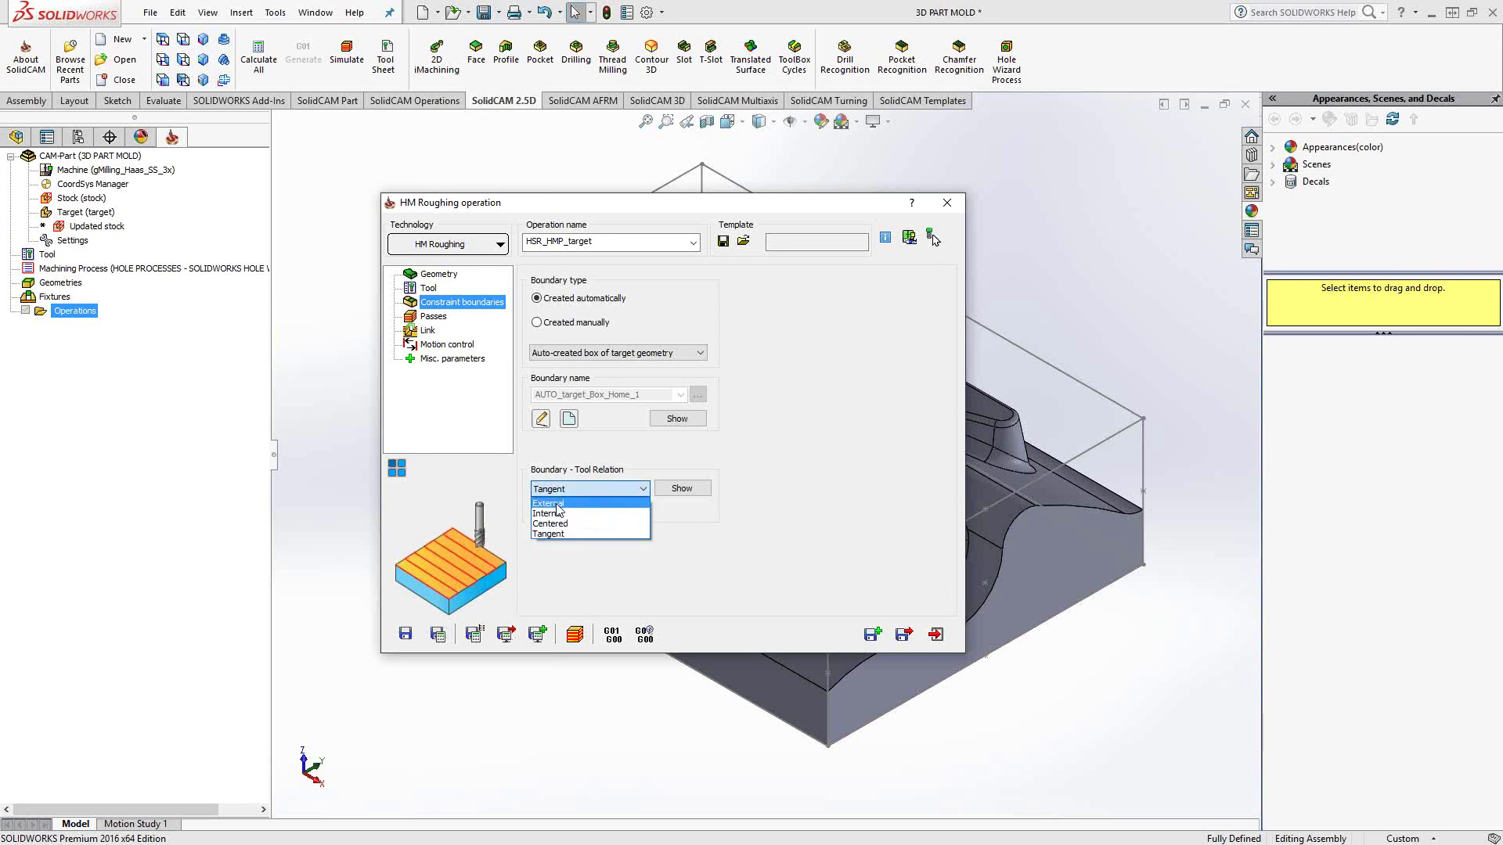
{"action": "left_click", "coordinate": [556, 504]}
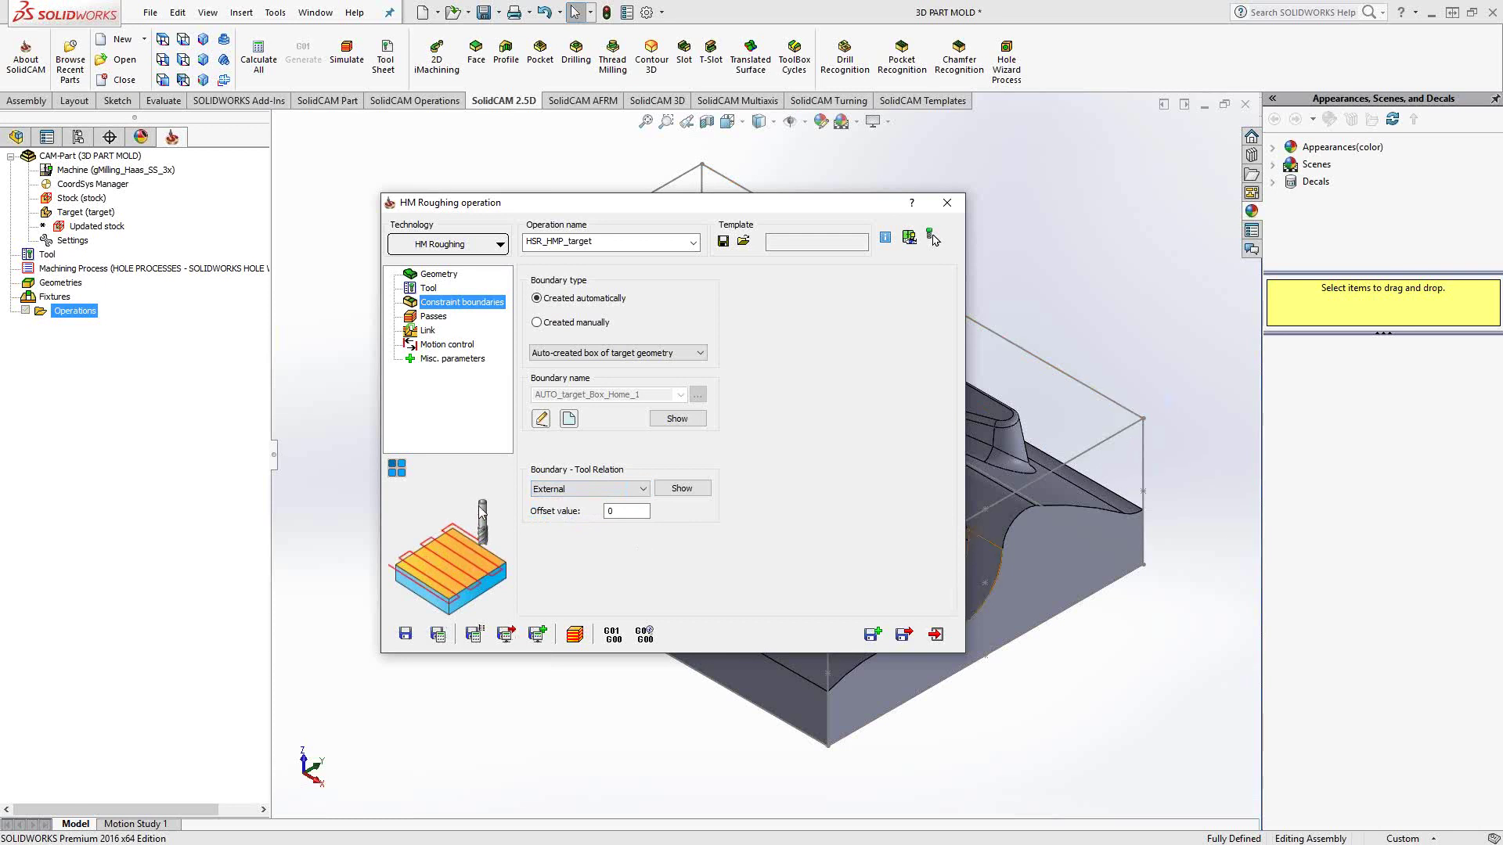
Step: Set the wall and floor offsets of the roughing passes to 0.01 and the step down to 0.25
{"action": "left_click", "coordinate": [433, 317]}
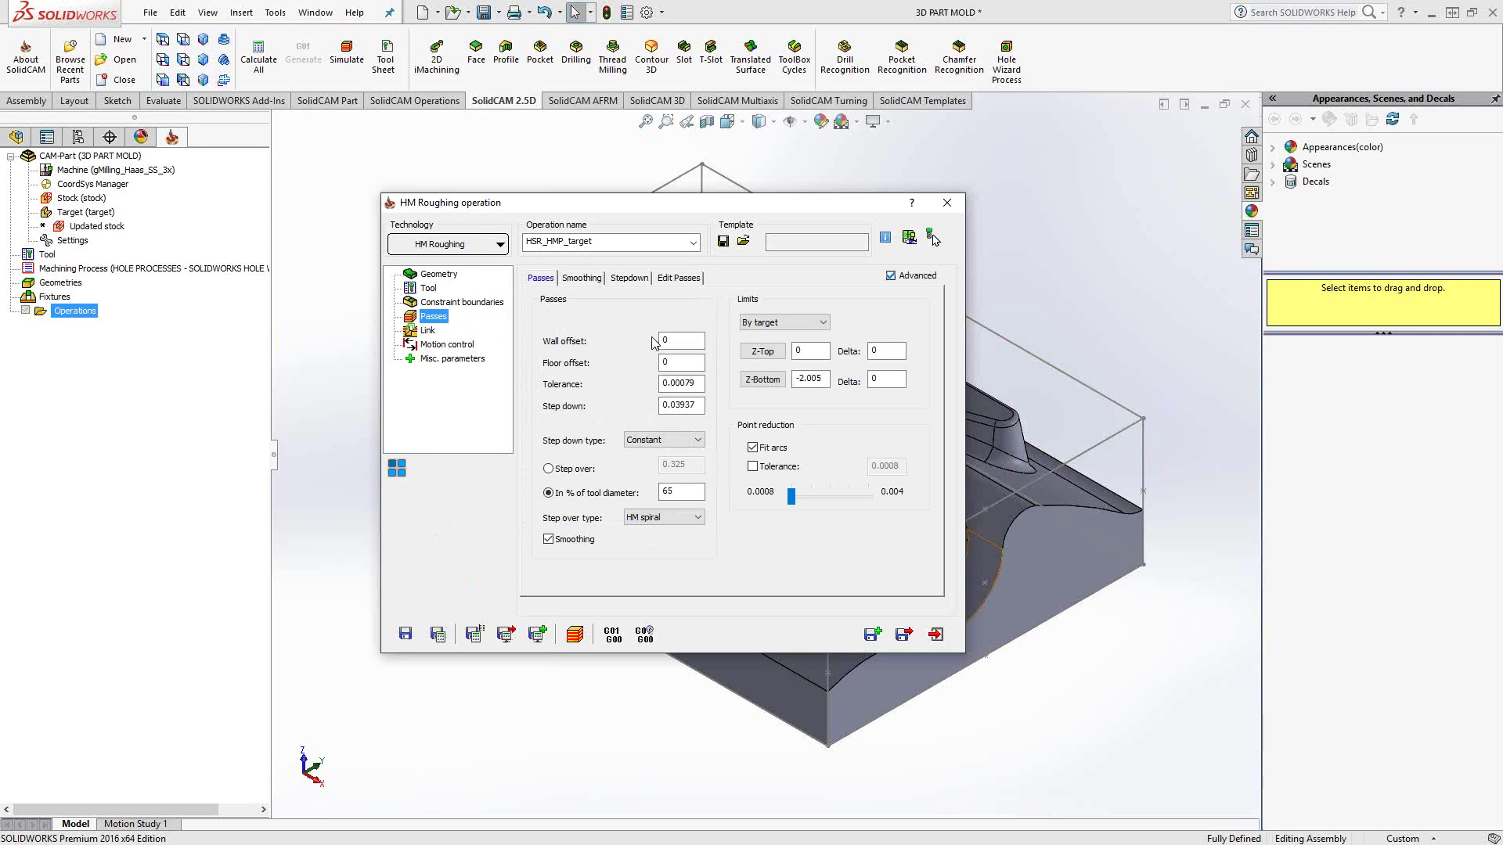
{"action": "double_click", "coordinate": [690, 341]}
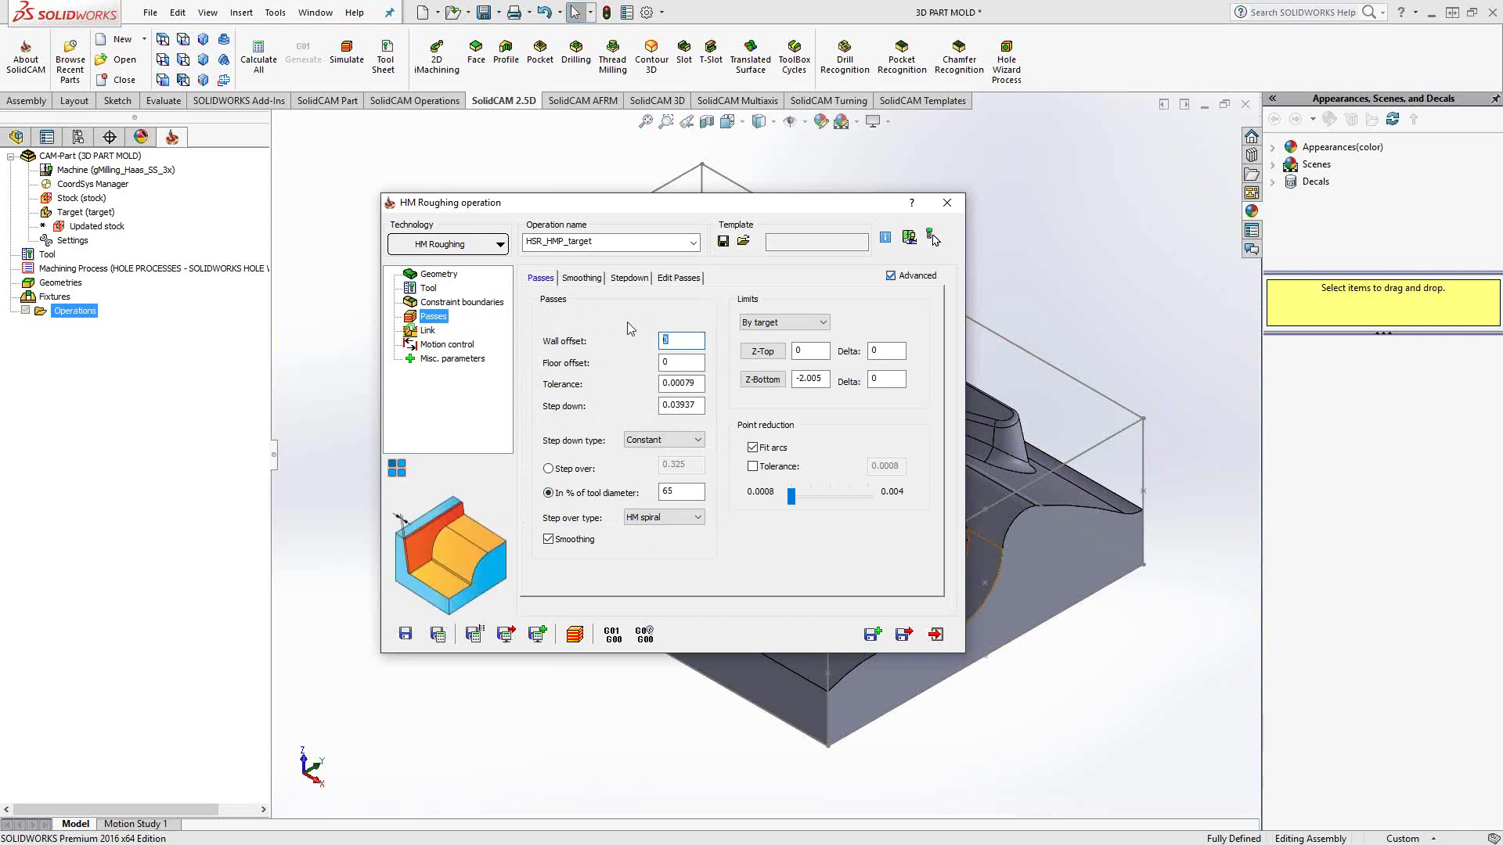
{"action": "type", "text": ".01"}
{"action": "double_click", "coordinate": [684, 363]}
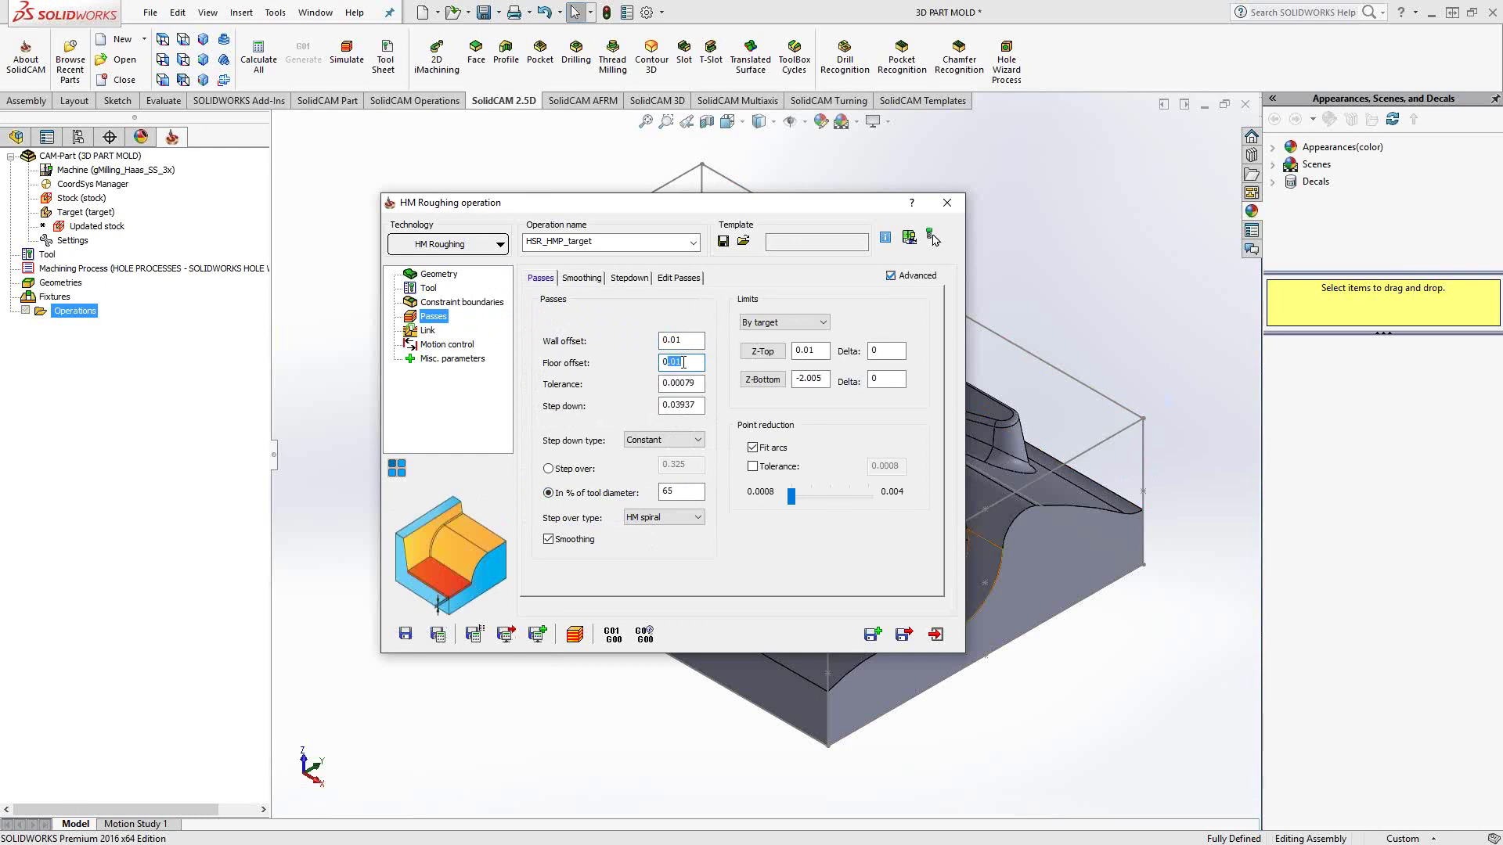
{"action": "key", "text": "Tab"}
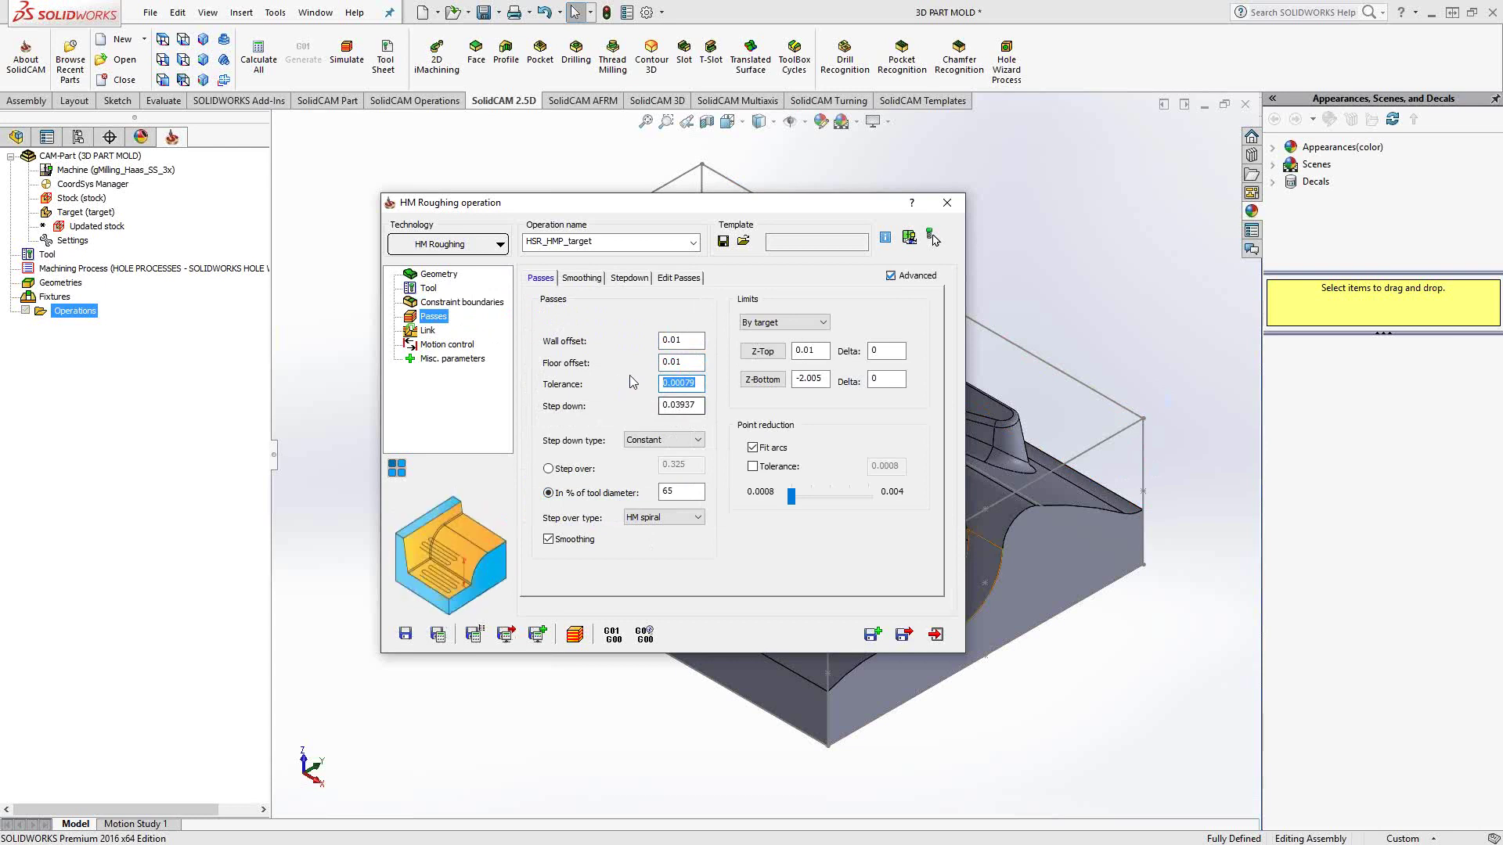
{"action": "key", "text": "Tab"}
{"action": "type", "text": ".25"}
Step: Pick the machining limits from the stock box corners: Z-Top 0 at an upper corner and Z-Bottom -2.005 at a lower corner
{"action": "left_click", "coordinate": [761, 350]}
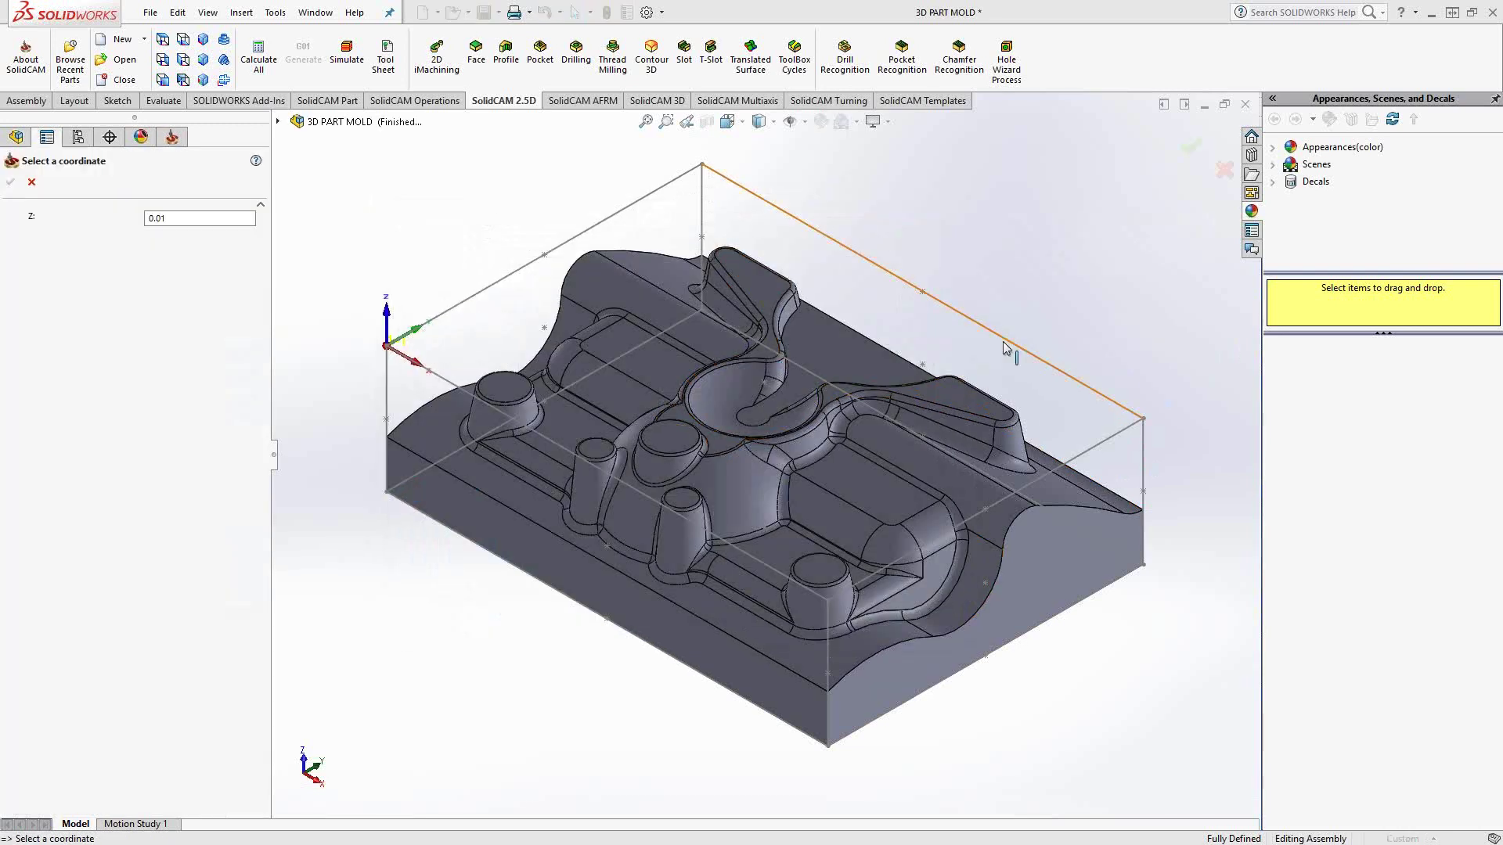
{"action": "left_click", "coordinate": [1142, 418]}
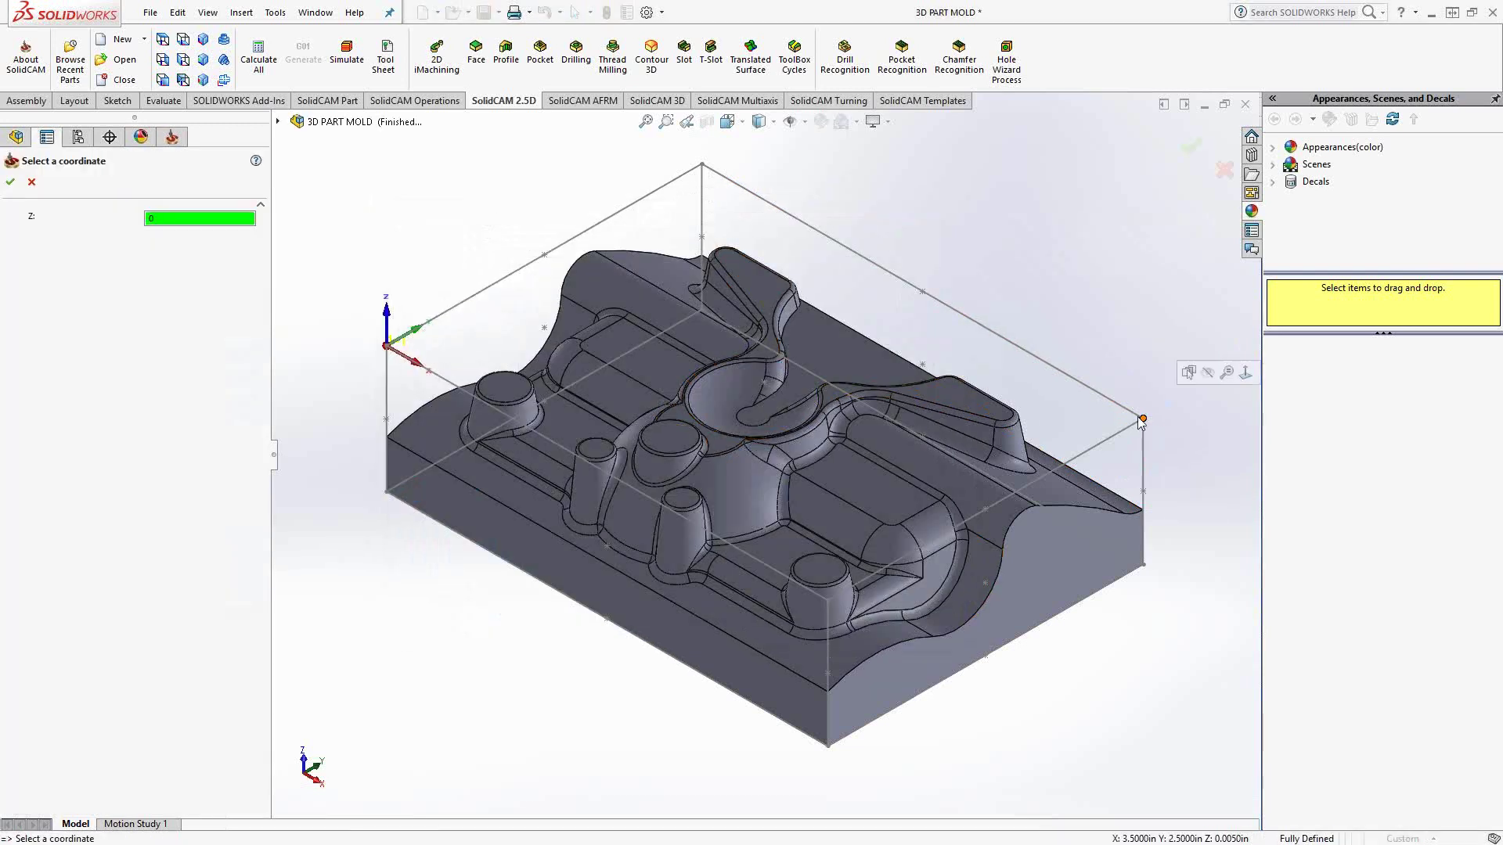
{"action": "left_click", "coordinate": [10, 182]}
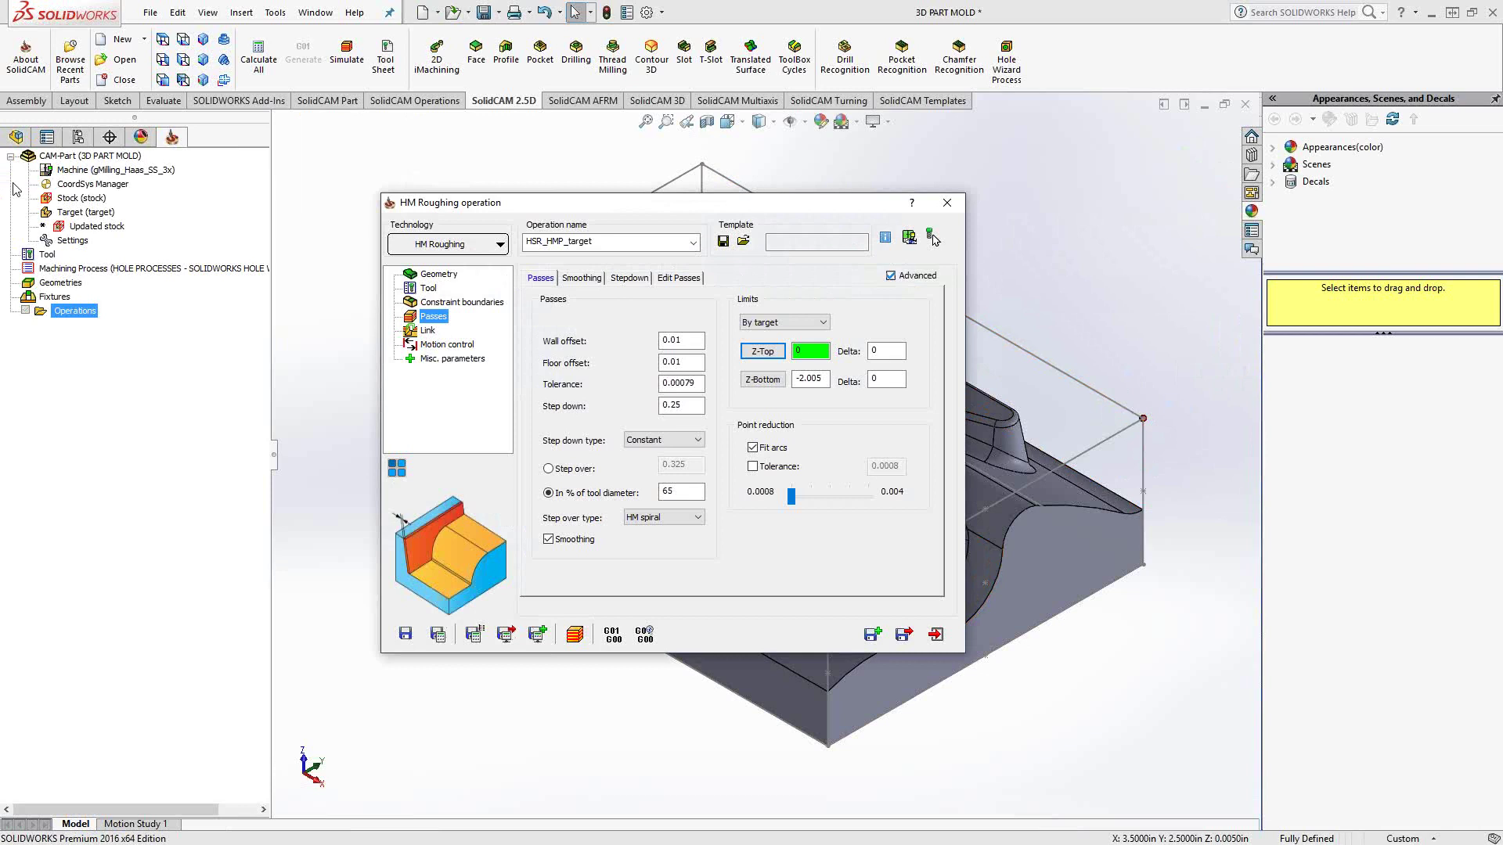
{"action": "left_click", "coordinate": [762, 380]}
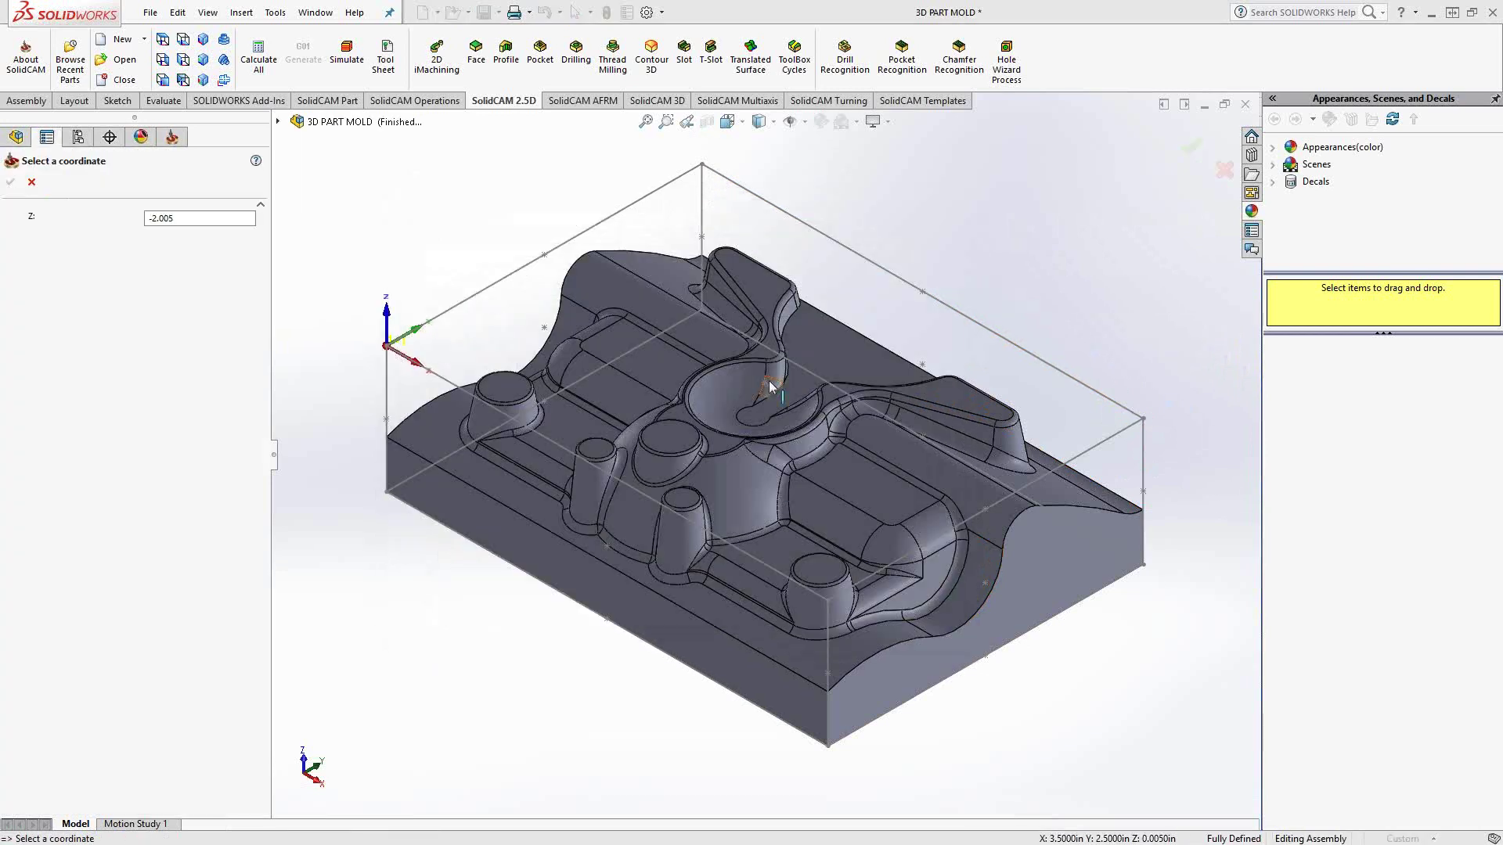
{"action": "left_click", "coordinate": [1143, 564]}
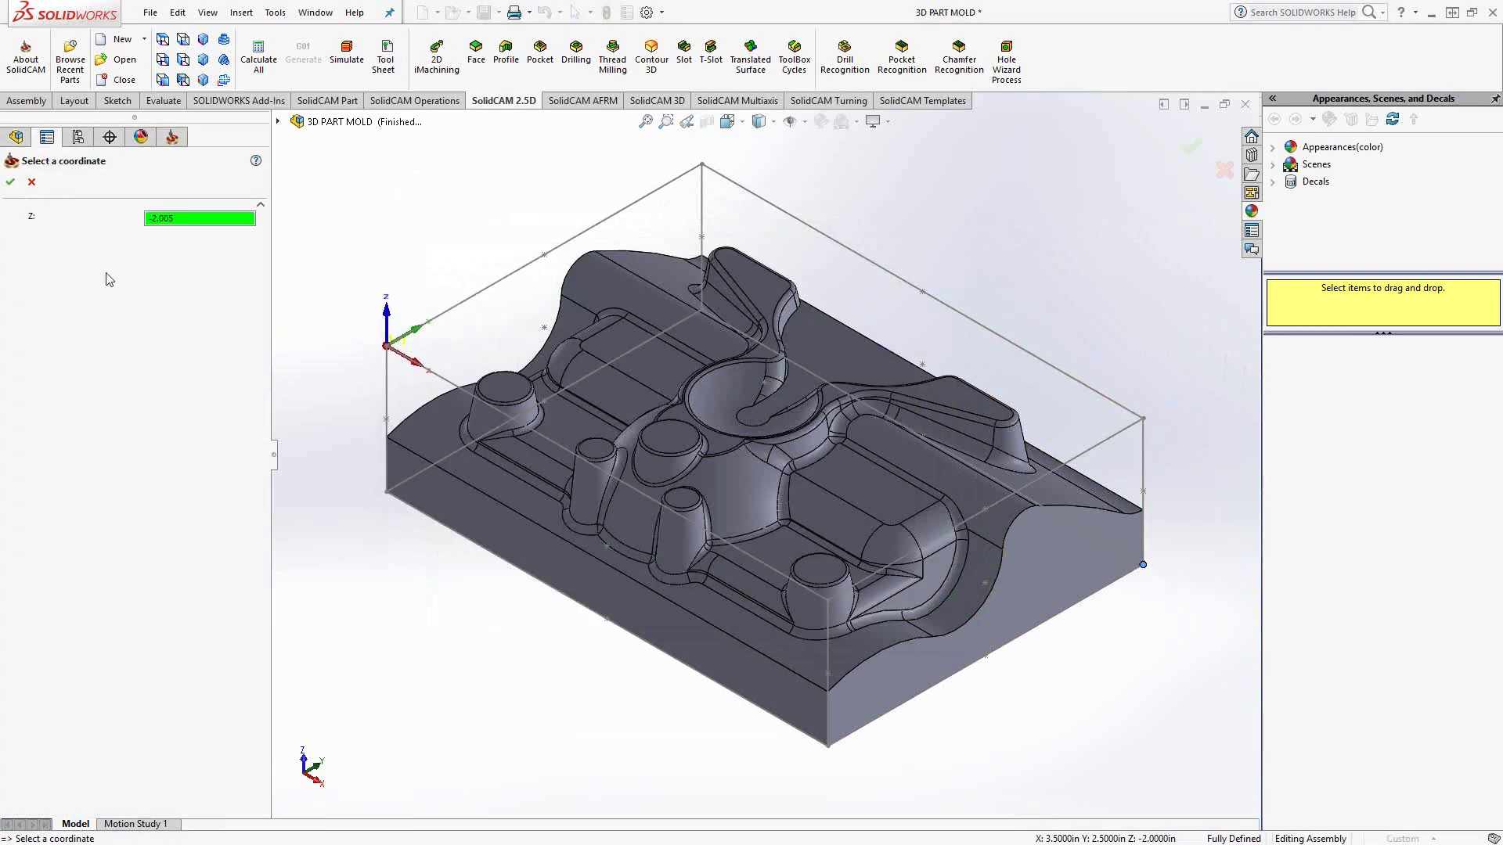
{"action": "left_click", "coordinate": [10, 183]}
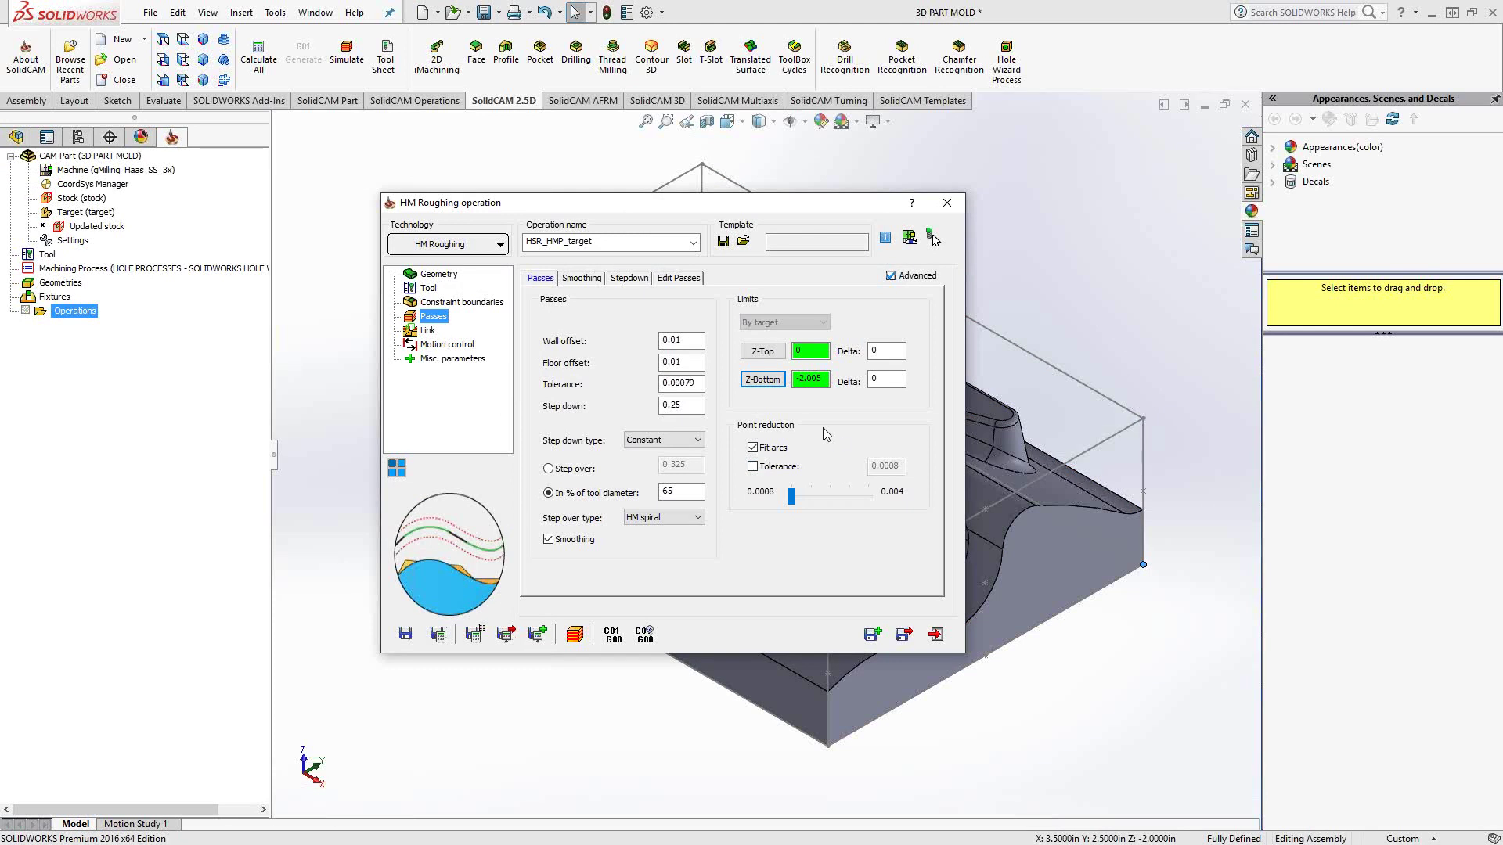
Step: Try toggling Fit arcs and the point reduction tolerance, restoring both options to their original state
{"action": "left_click", "coordinate": [752, 450]}
{"action": "left_click", "coordinate": [752, 451]}
{"action": "left_click", "coordinate": [753, 467]}
{"action": "left_click", "coordinate": [753, 466]}
Step: Try the Constant & flats step down type and return it to Constant
{"action": "left_click", "coordinate": [697, 441]}
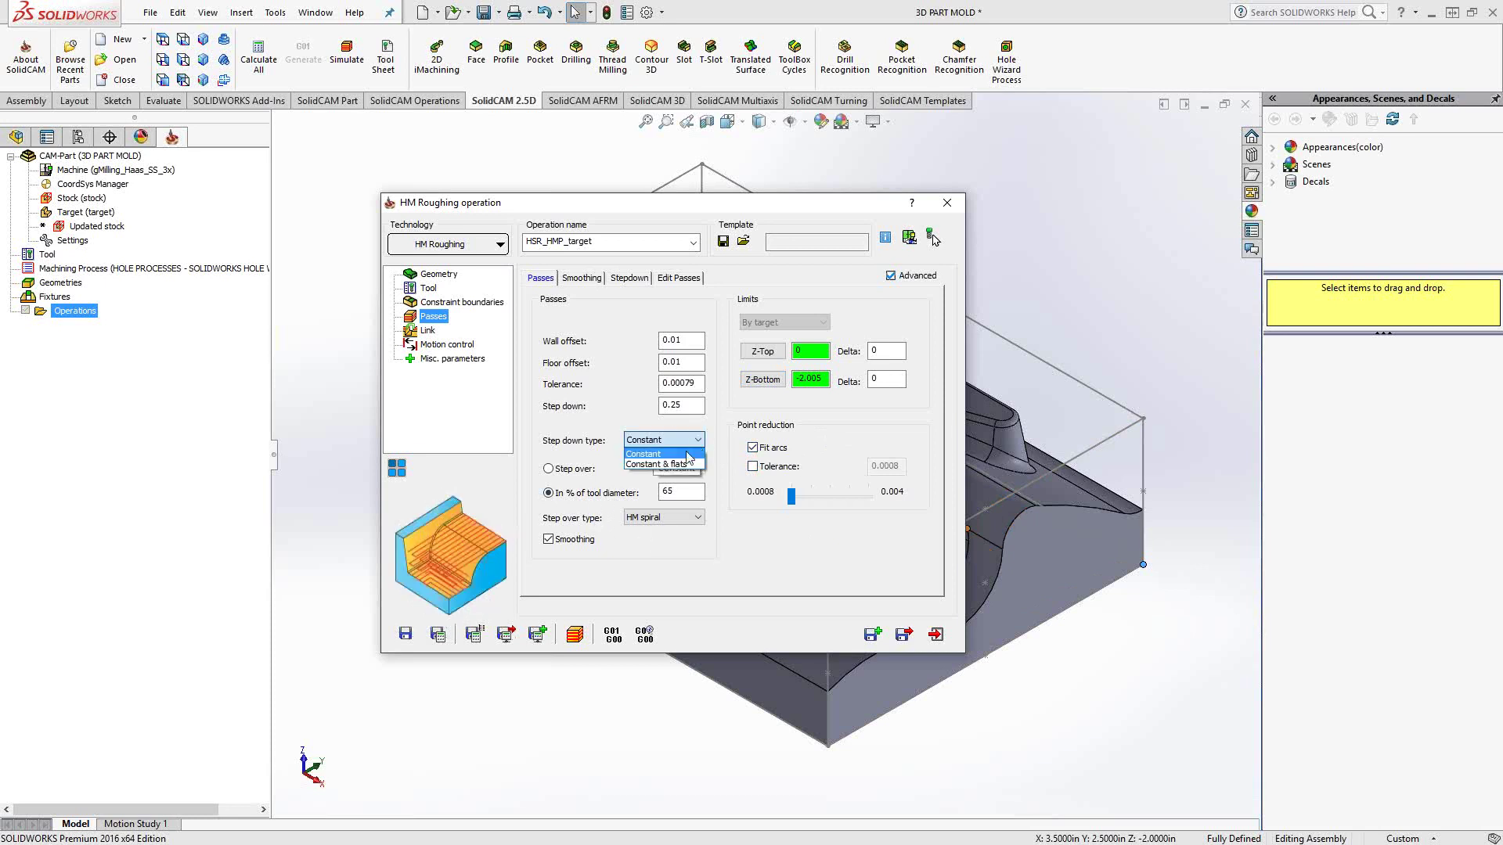
{"action": "left_click", "coordinate": [686, 464]}
{"action": "left_click", "coordinate": [697, 440]}
{"action": "left_click", "coordinate": [688, 452]}
Step: Review the step down value and the available step down types of the roughing passes
{"action": "left_click_drag", "start_coordinate": [699, 406], "coordinate": [617, 410]}
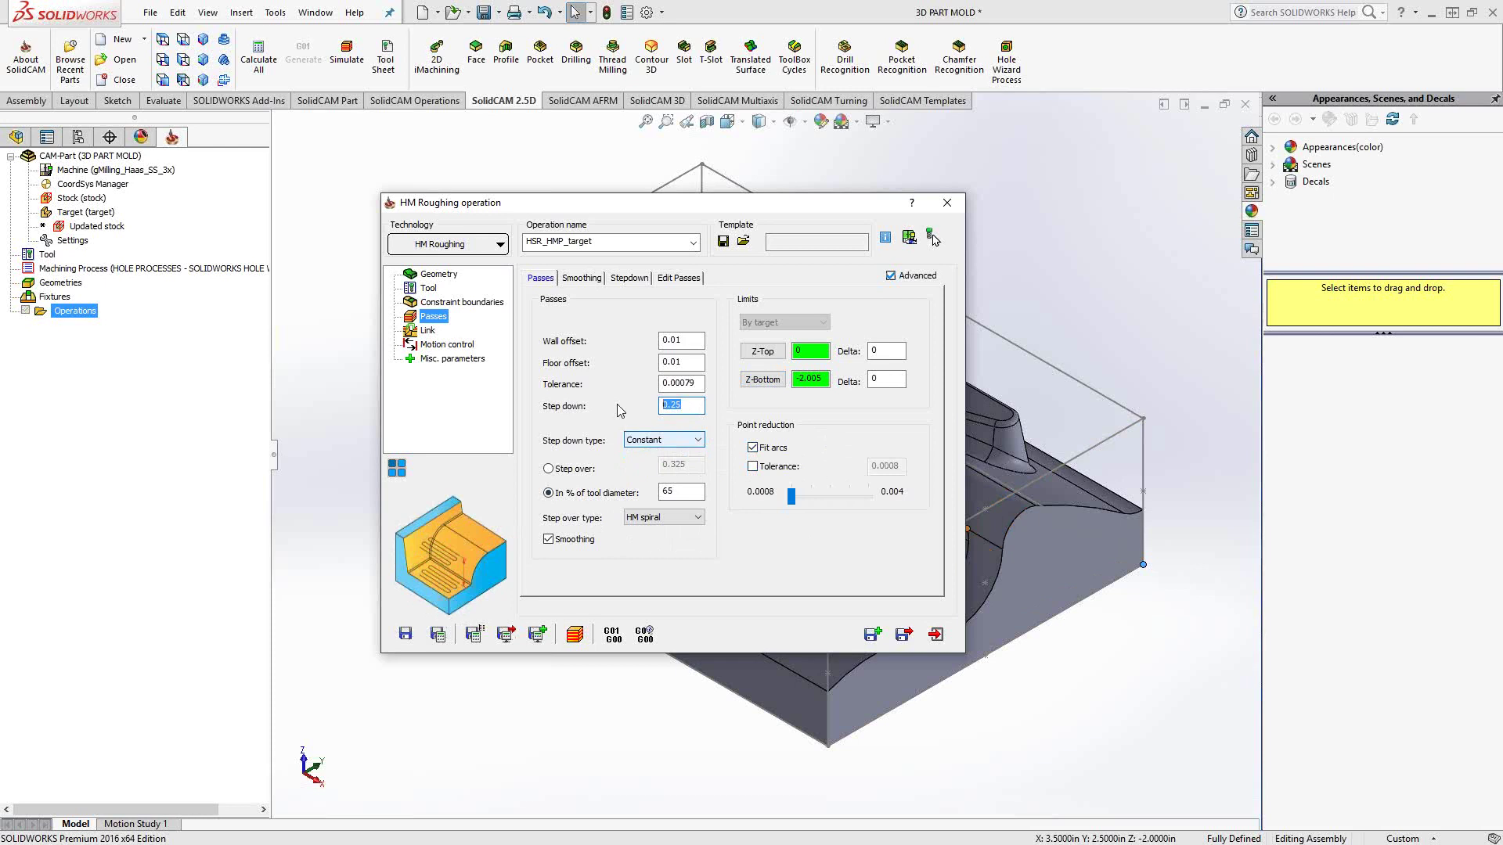
{"action": "left_click", "coordinate": [683, 440]}
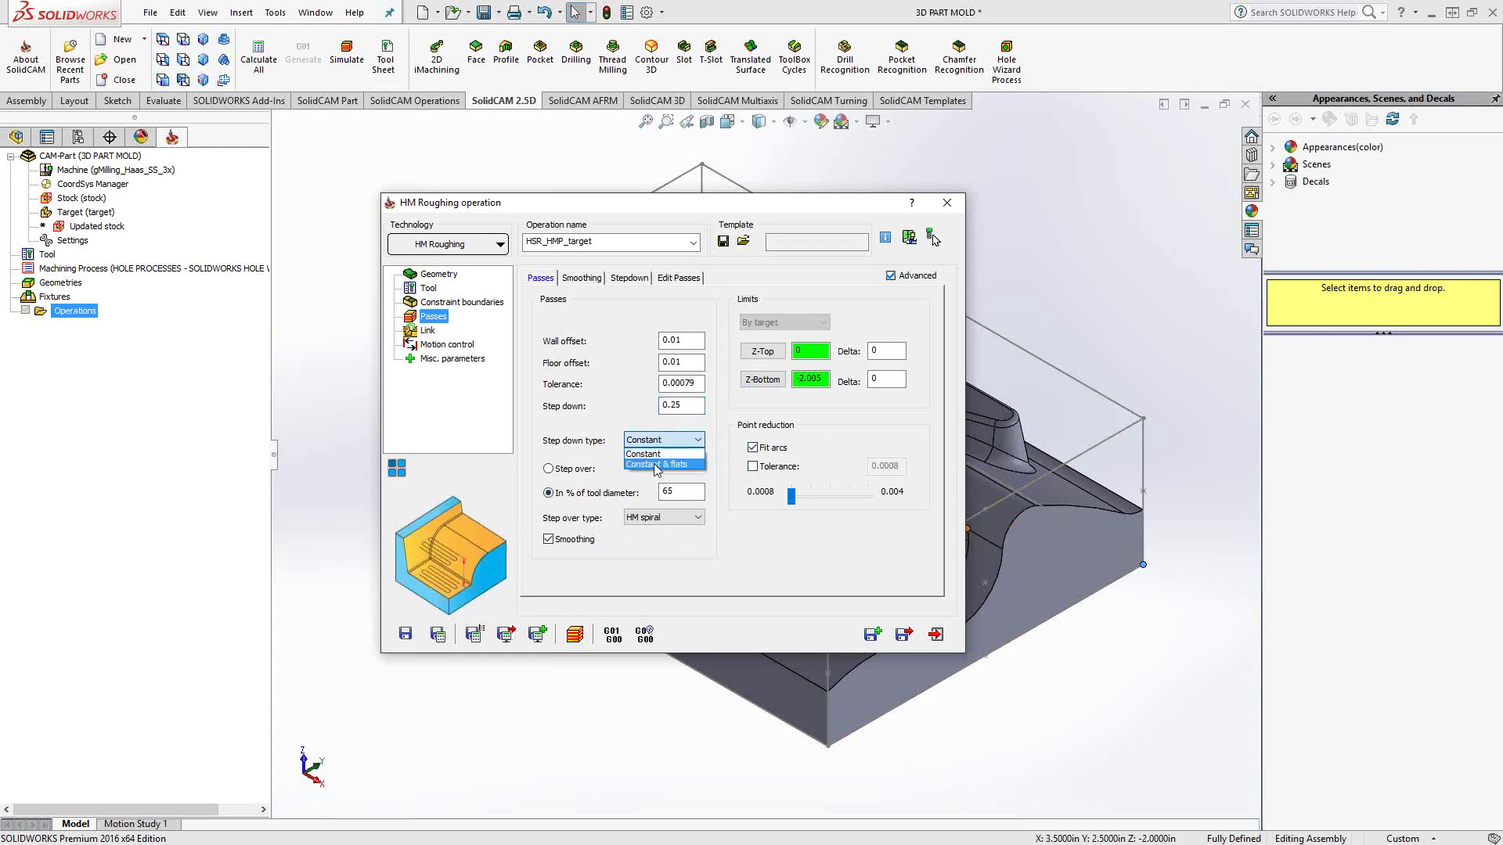
{"action": "left_click", "coordinate": [614, 423]}
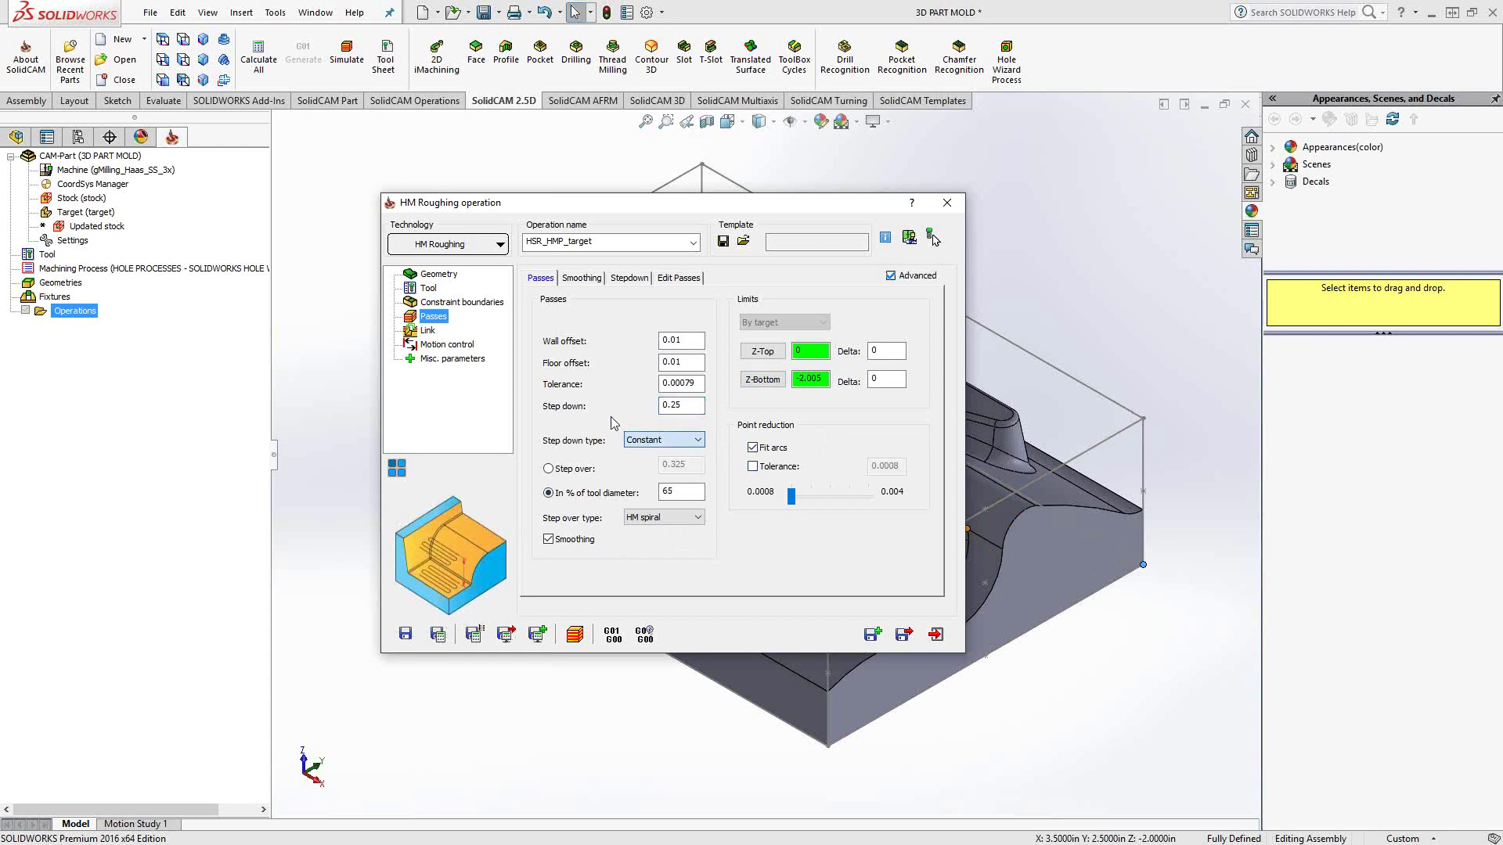
{"action": "double_click", "coordinate": [681, 404]}
Step: Try the absolute step over option, return to the percentage of tool diameter, and check the HM spiral step over type
{"action": "left_click", "coordinate": [549, 469]}
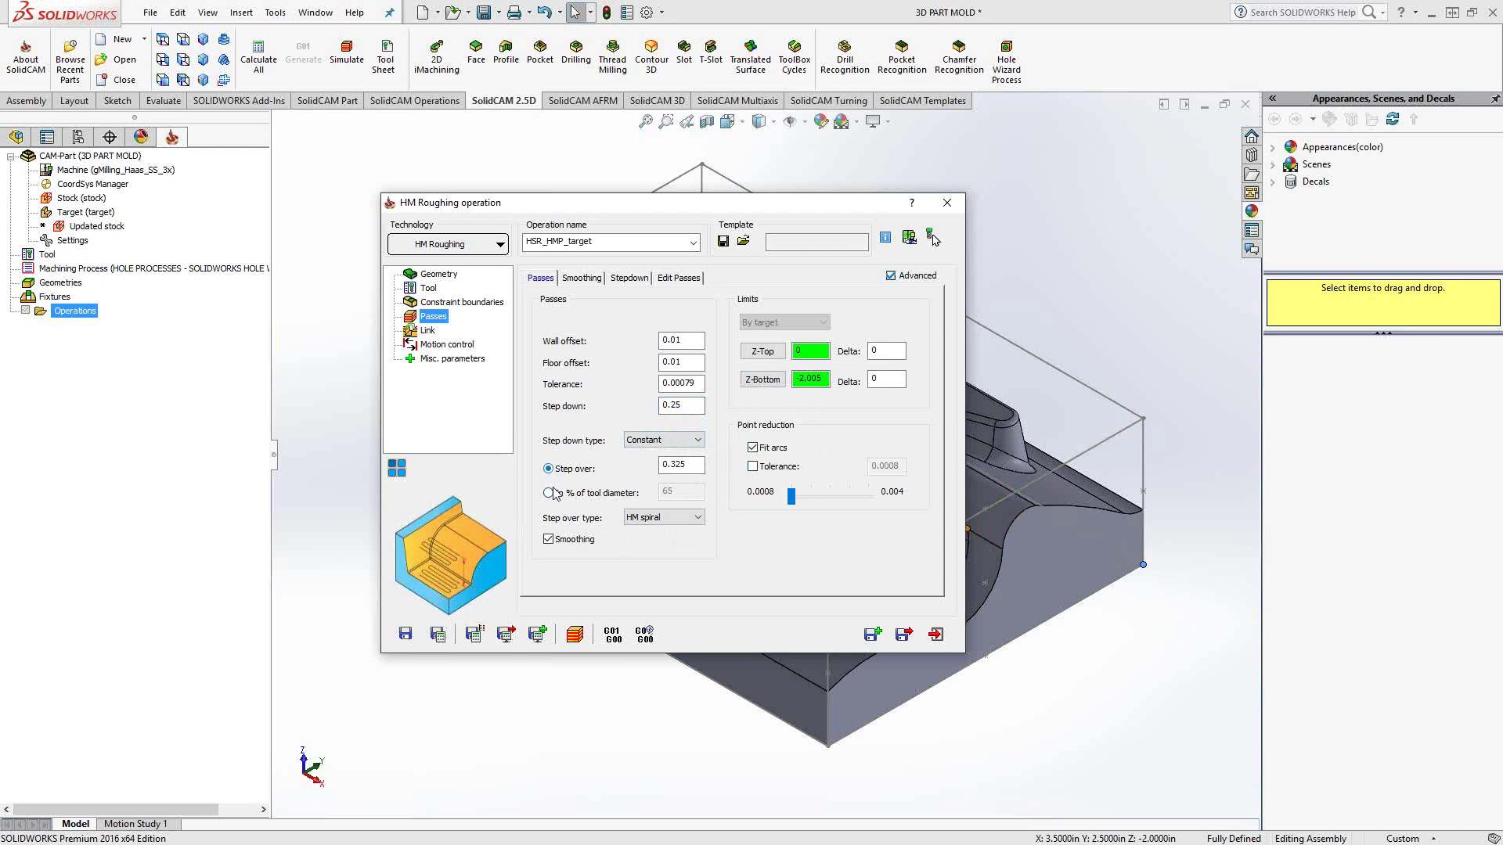
{"action": "left_click", "coordinate": [549, 493]}
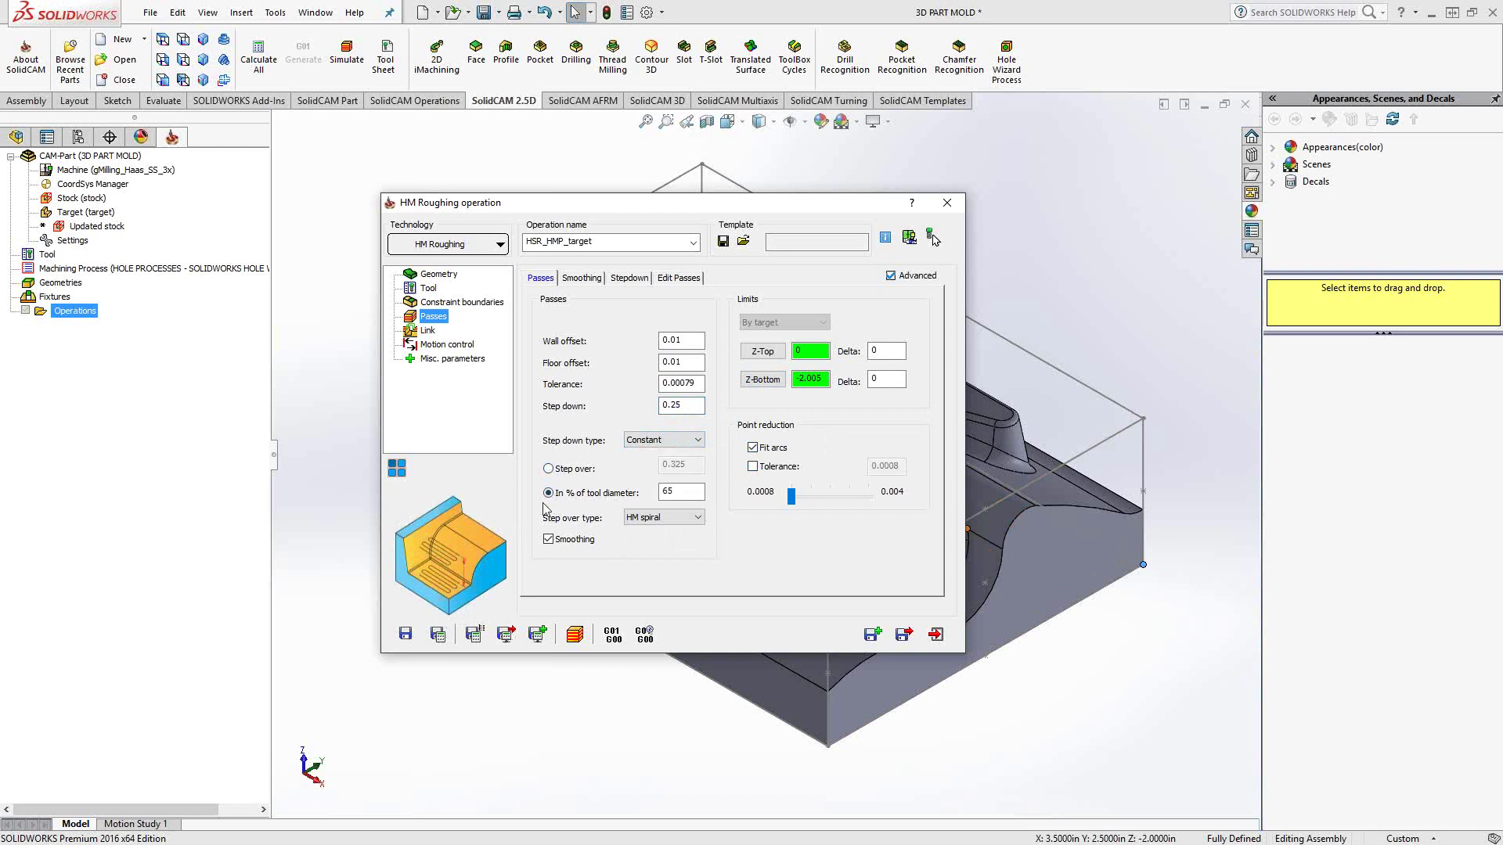
{"action": "left_click", "coordinate": [698, 518]}
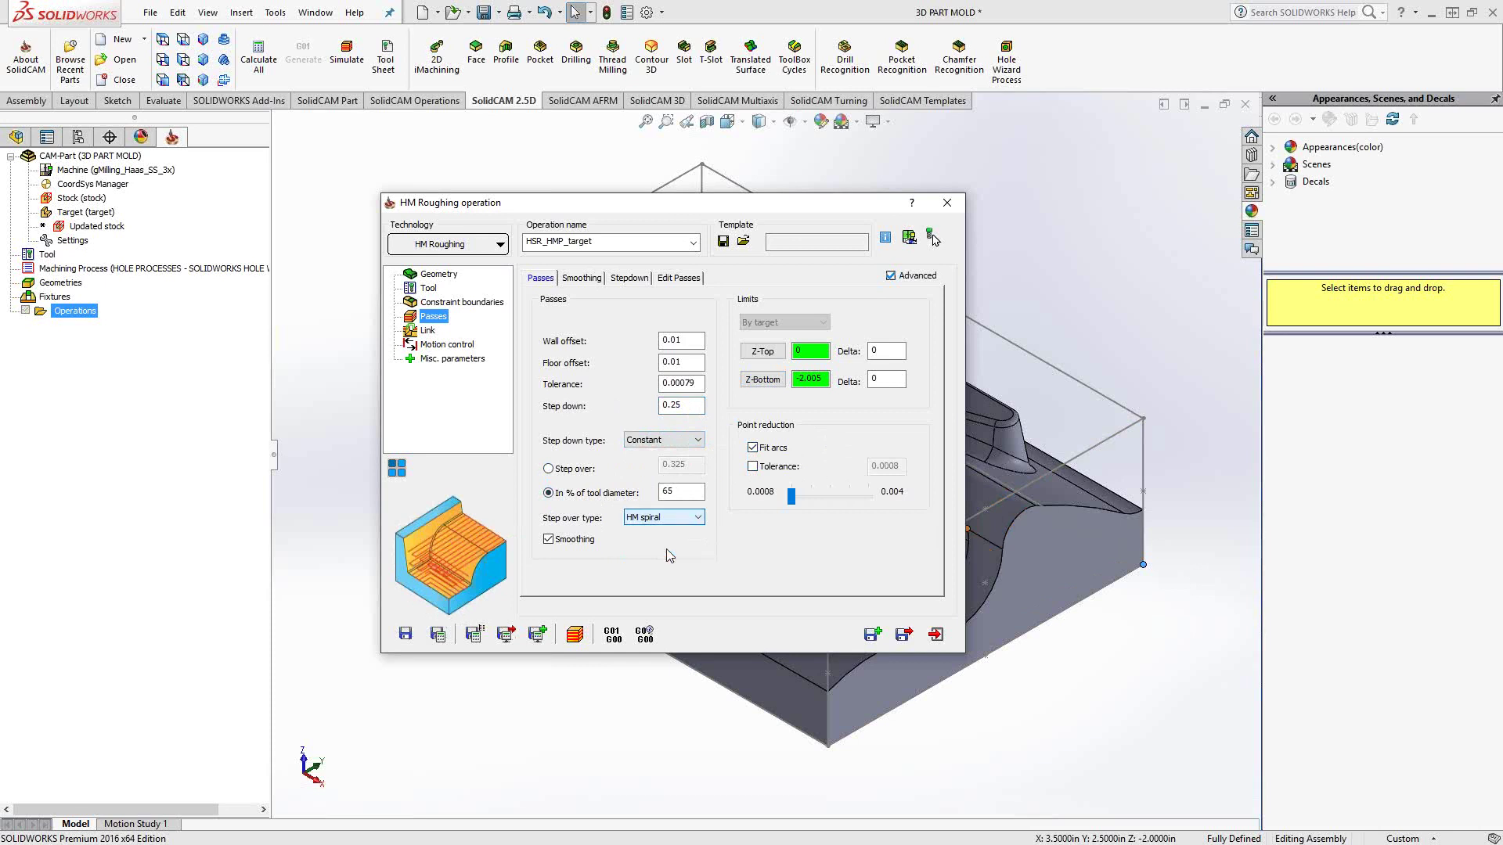
Step: Try switching smoothing off and on again, both in the pass settings and in the dedicated smoothing parameters
{"action": "left_click", "coordinate": [549, 541]}
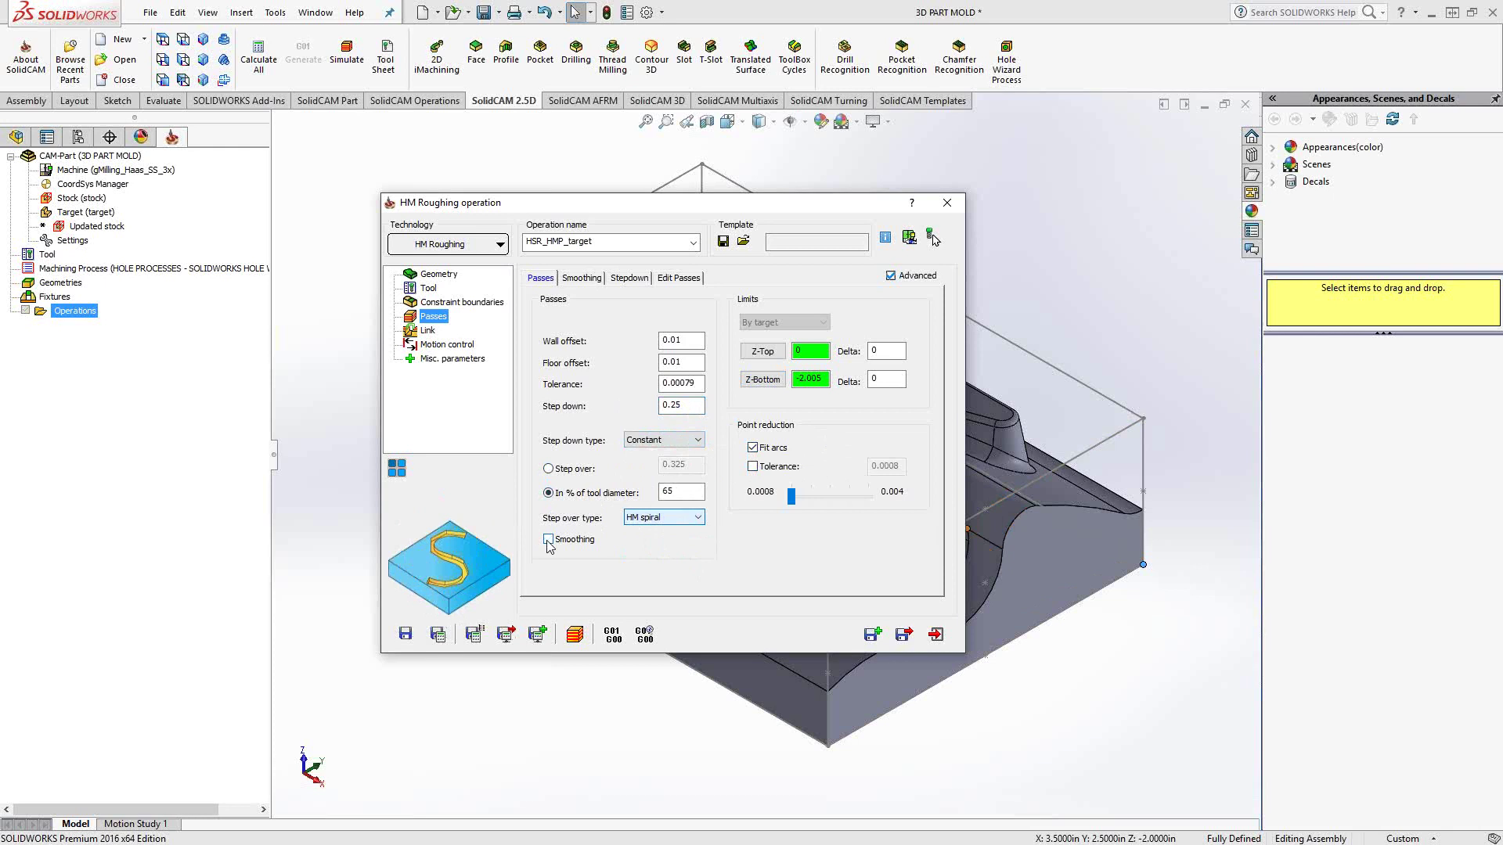
{"action": "left_click", "coordinate": [548, 540]}
{"action": "left_click", "coordinate": [548, 540]}
{"action": "left_click", "coordinate": [549, 542]}
{"action": "left_click", "coordinate": [582, 281]}
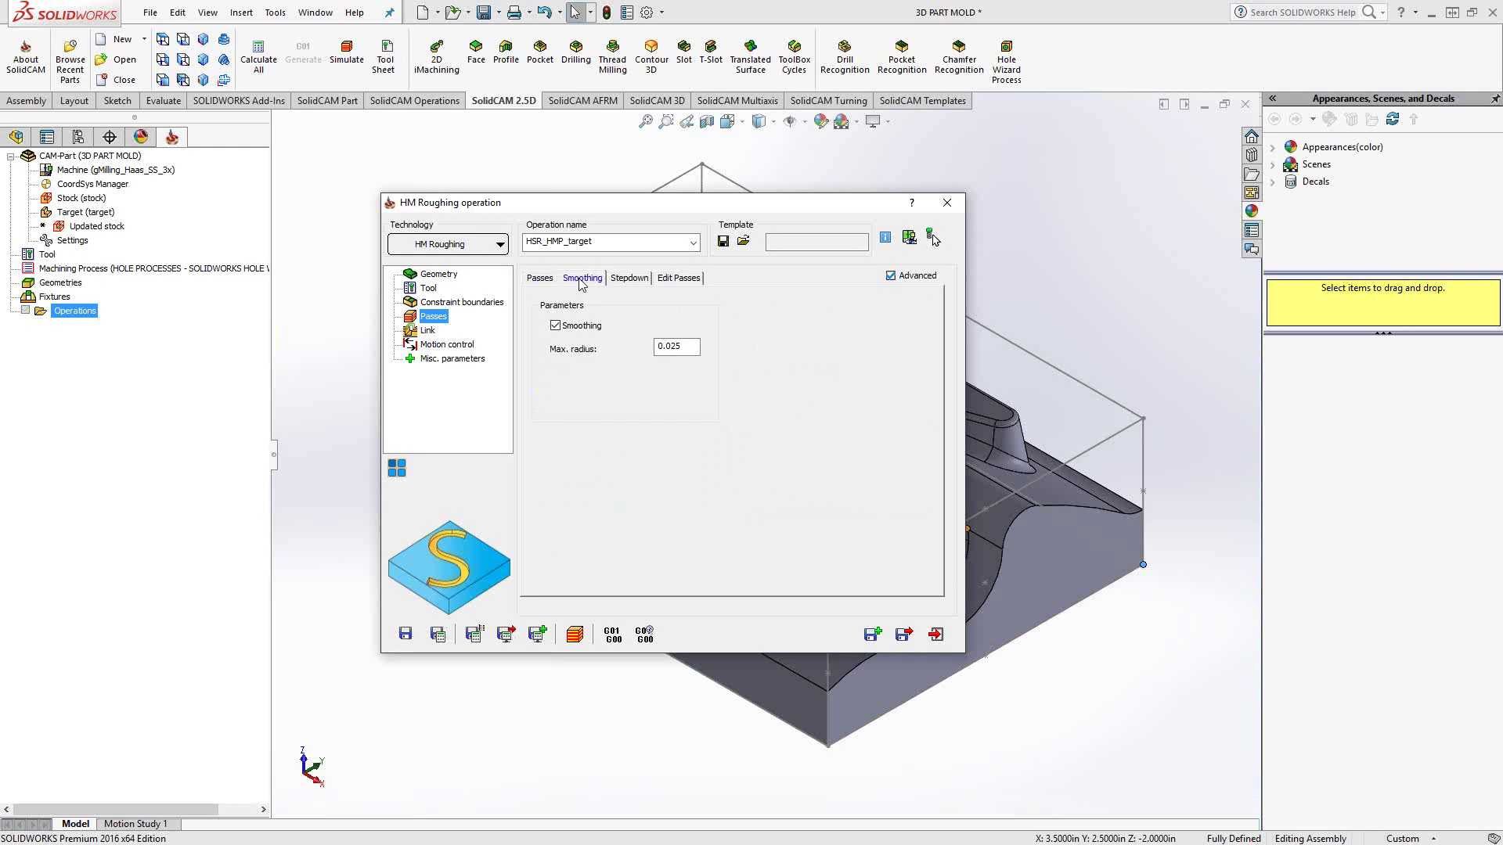
{"action": "left_click", "coordinate": [556, 326]}
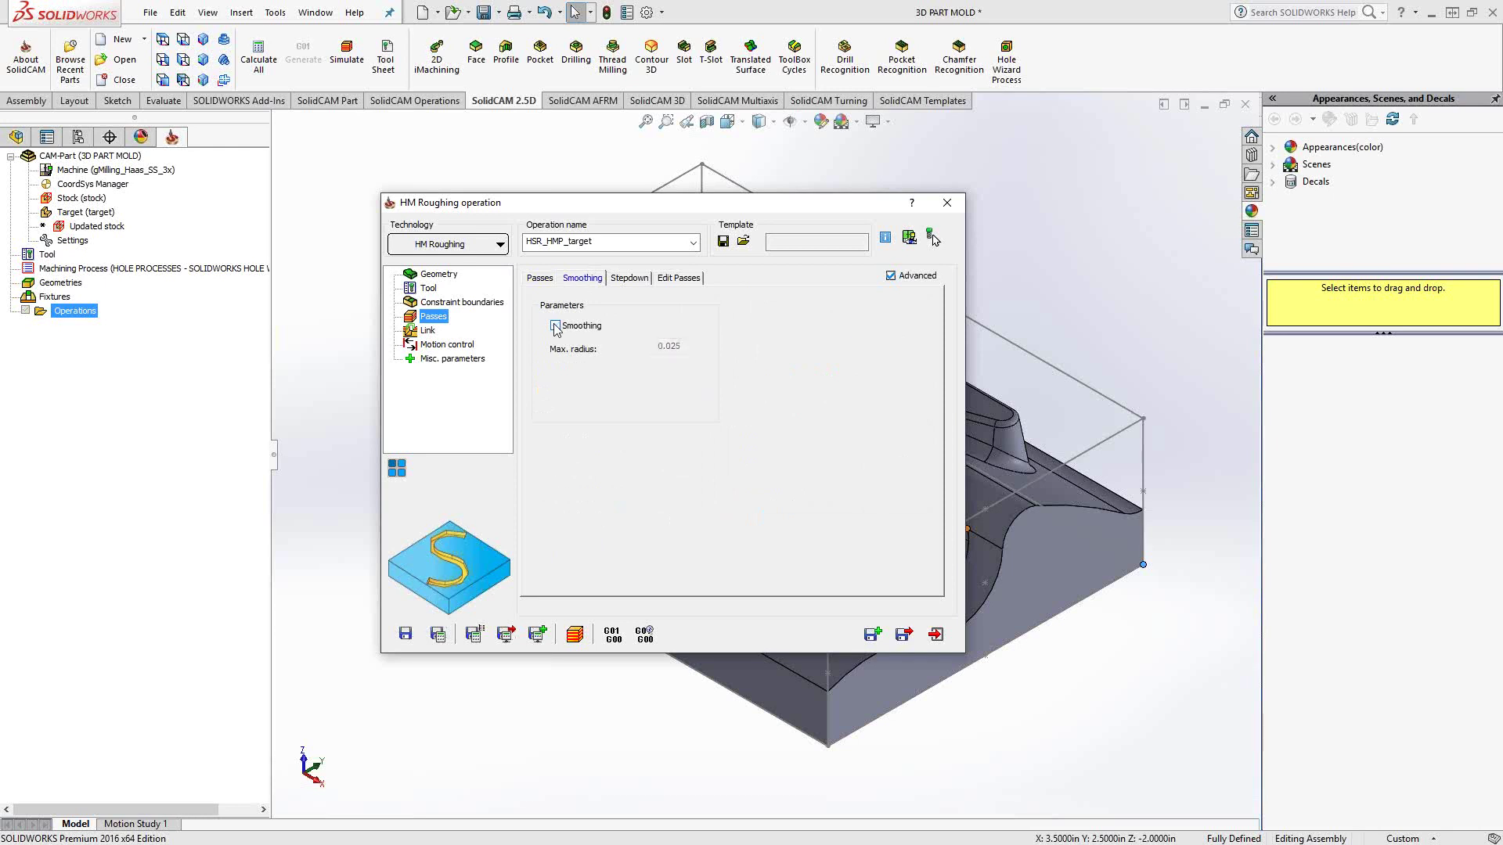
{"action": "left_click", "coordinate": [556, 326]}
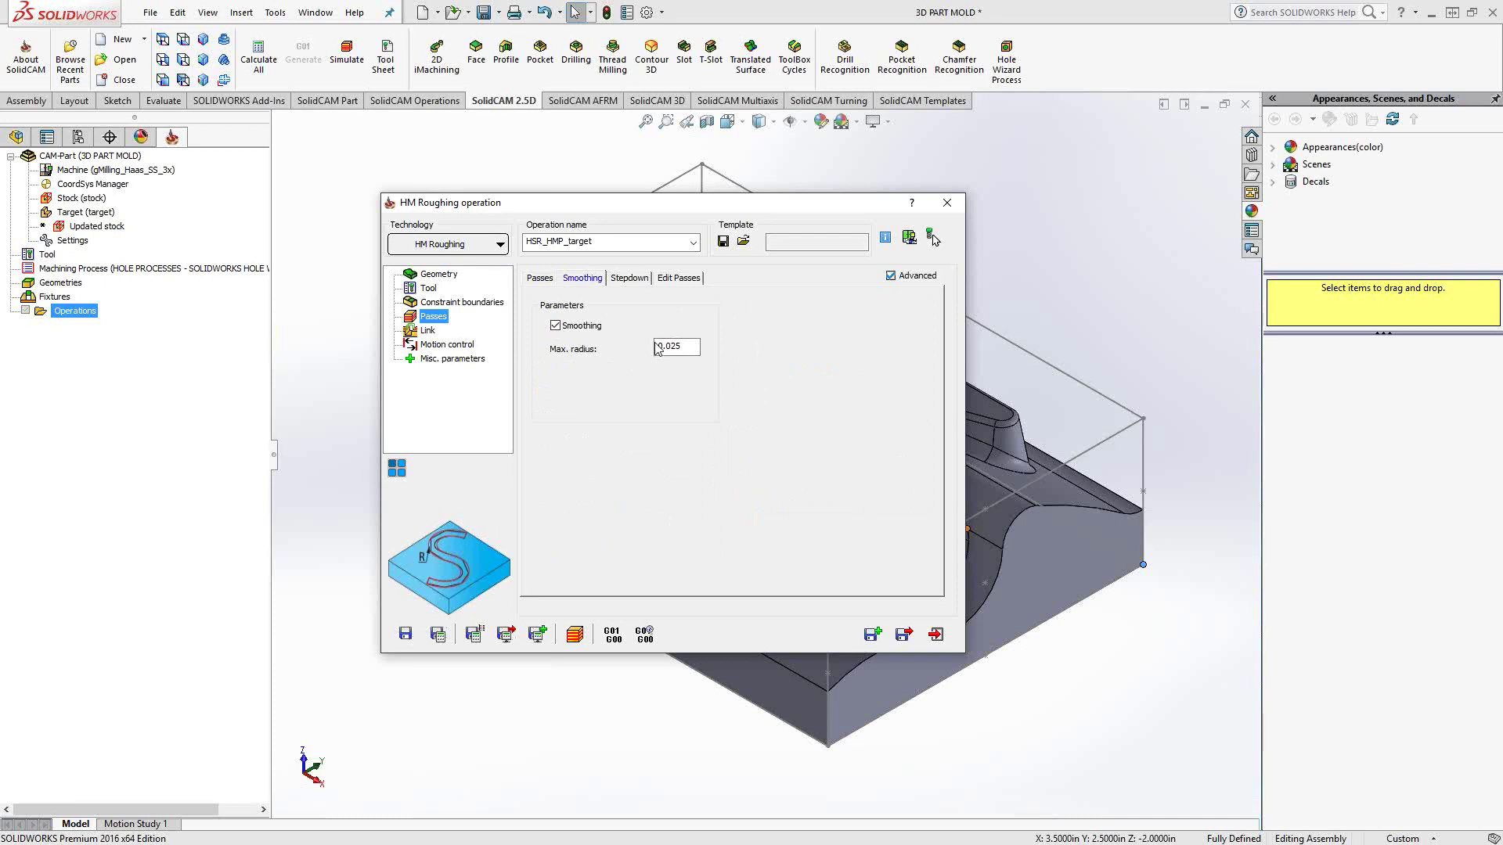
Step: Examine the Optimize Z level option and the number of last levels to even in the step down parameters
{"action": "left_click", "coordinate": [631, 281]}
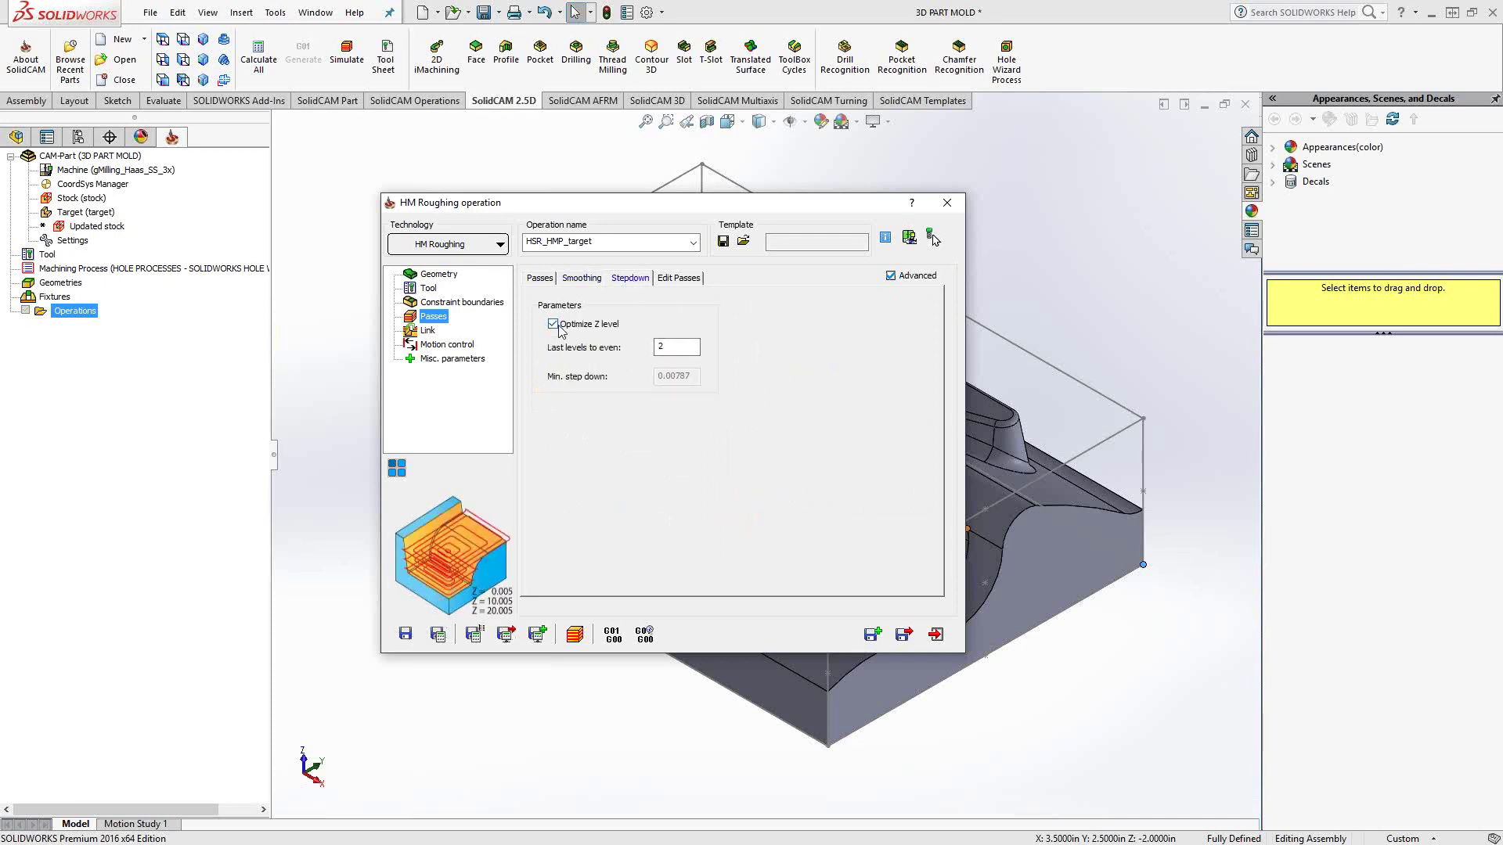
{"action": "double_click", "coordinate": [659, 346]}
{"action": "left_click", "coordinate": [554, 325]}
Step: Try the Edit using surfaces option with its overthickness fields, switch it off again, and return to the main pass settings
{"action": "left_click", "coordinate": [687, 282]}
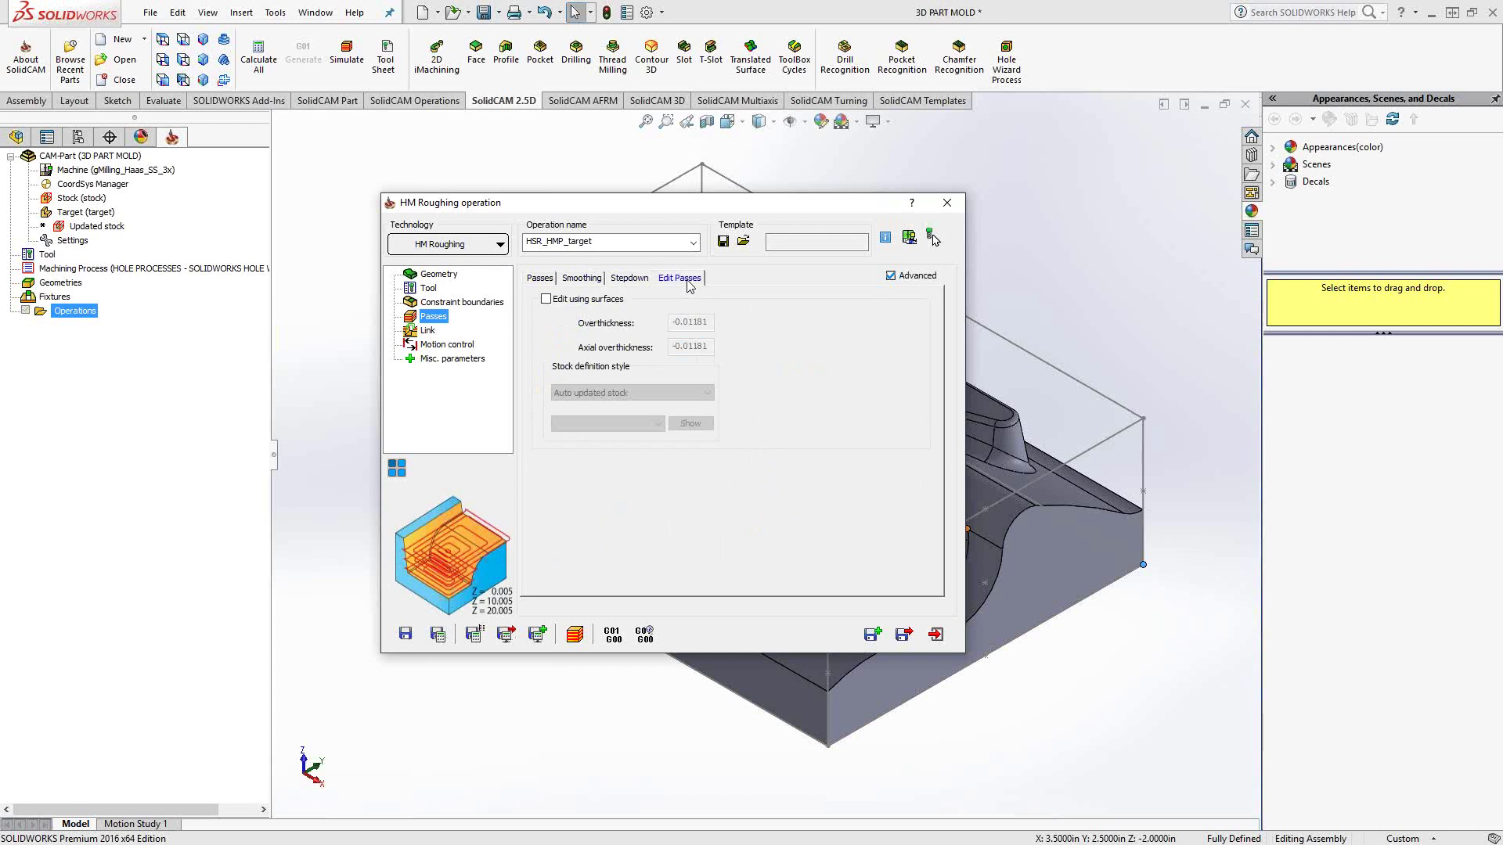
{"action": "left_click", "coordinate": [546, 300]}
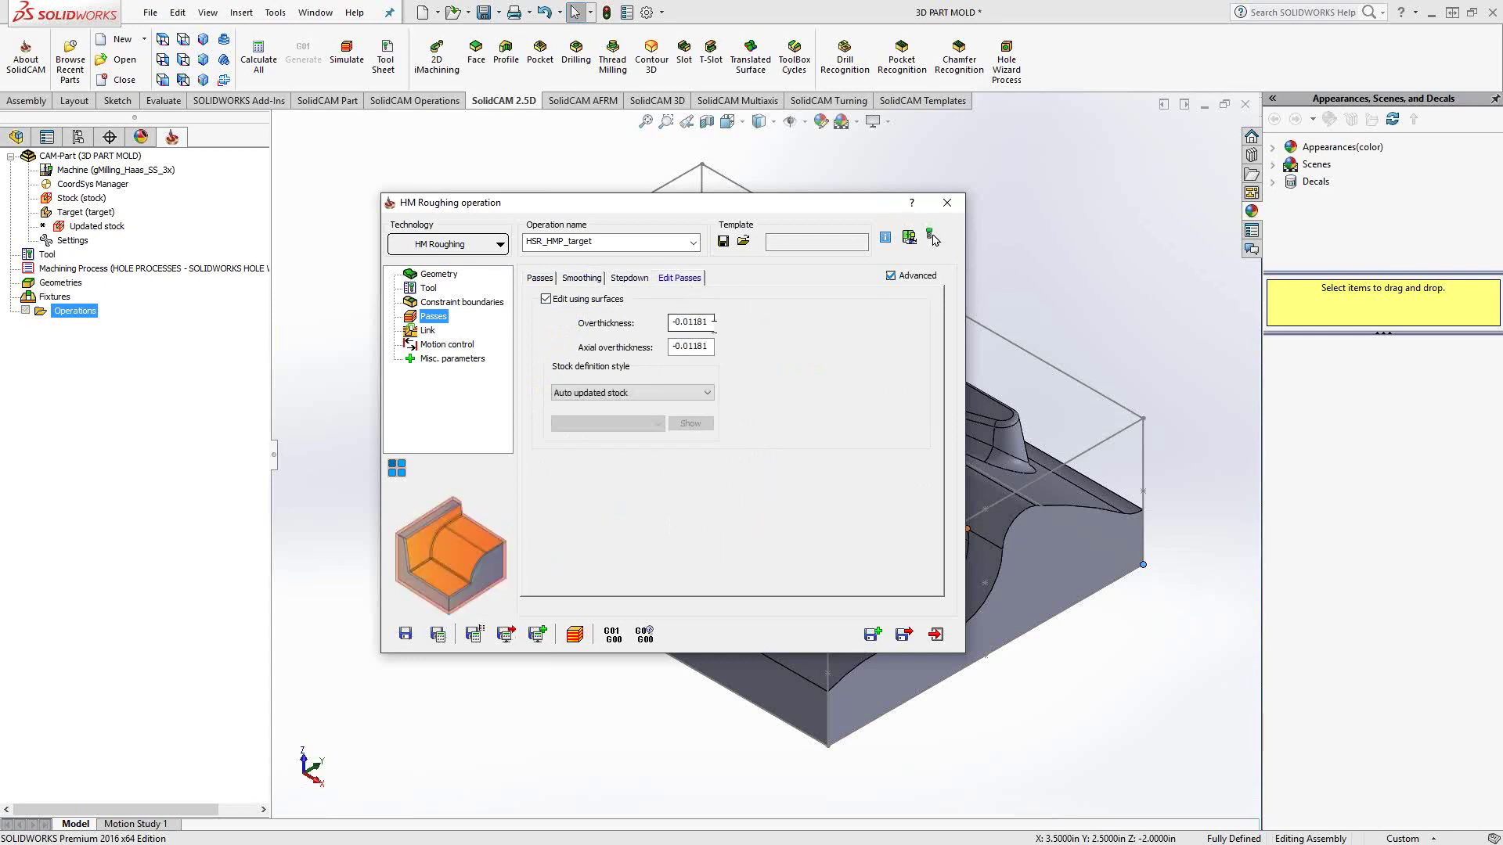
{"action": "left_click", "coordinate": [696, 350]}
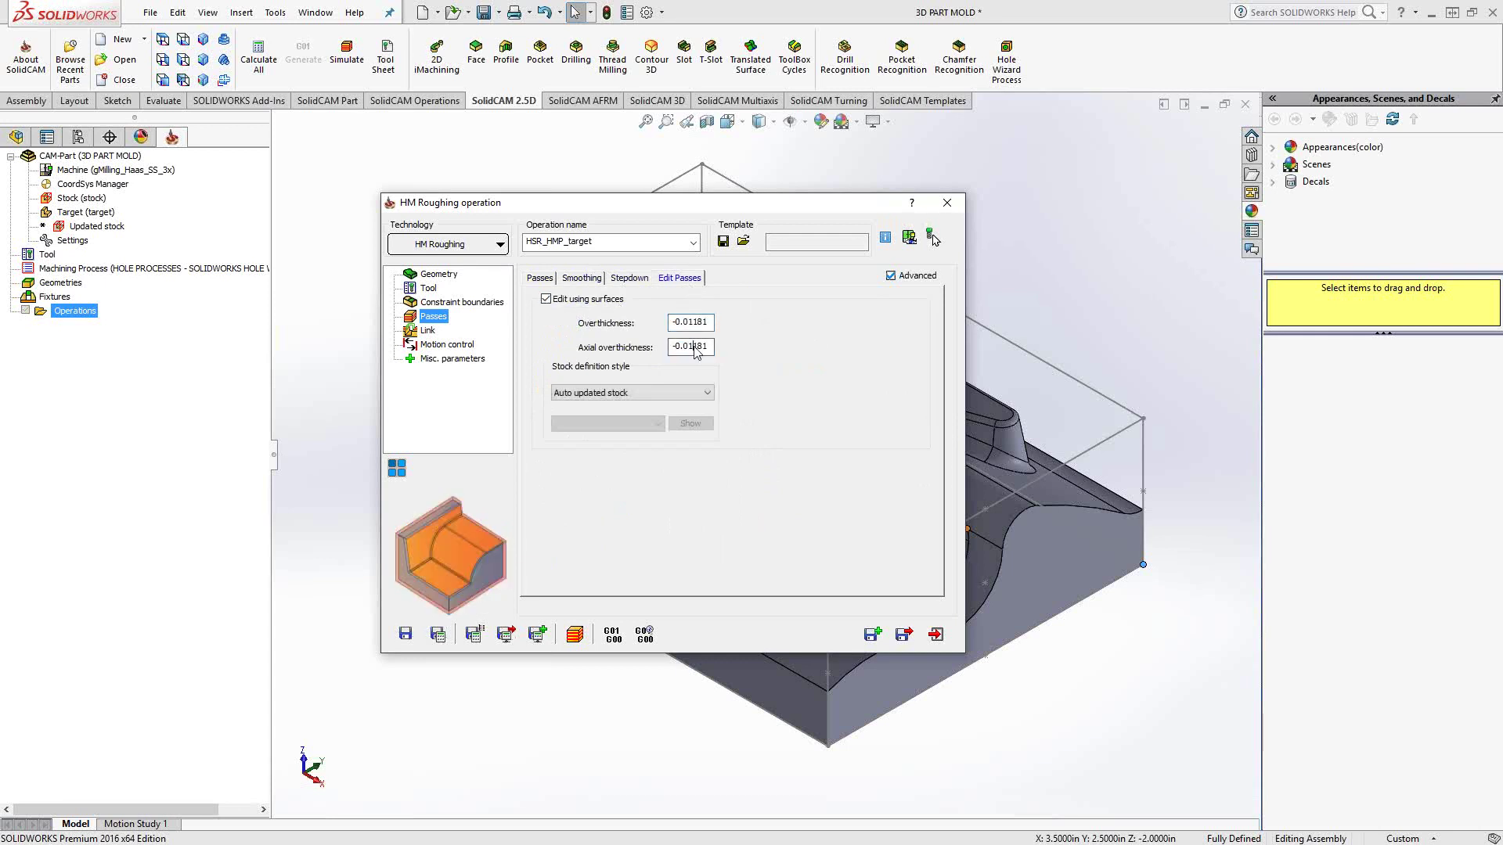
{"action": "left_click", "coordinate": [546, 299]}
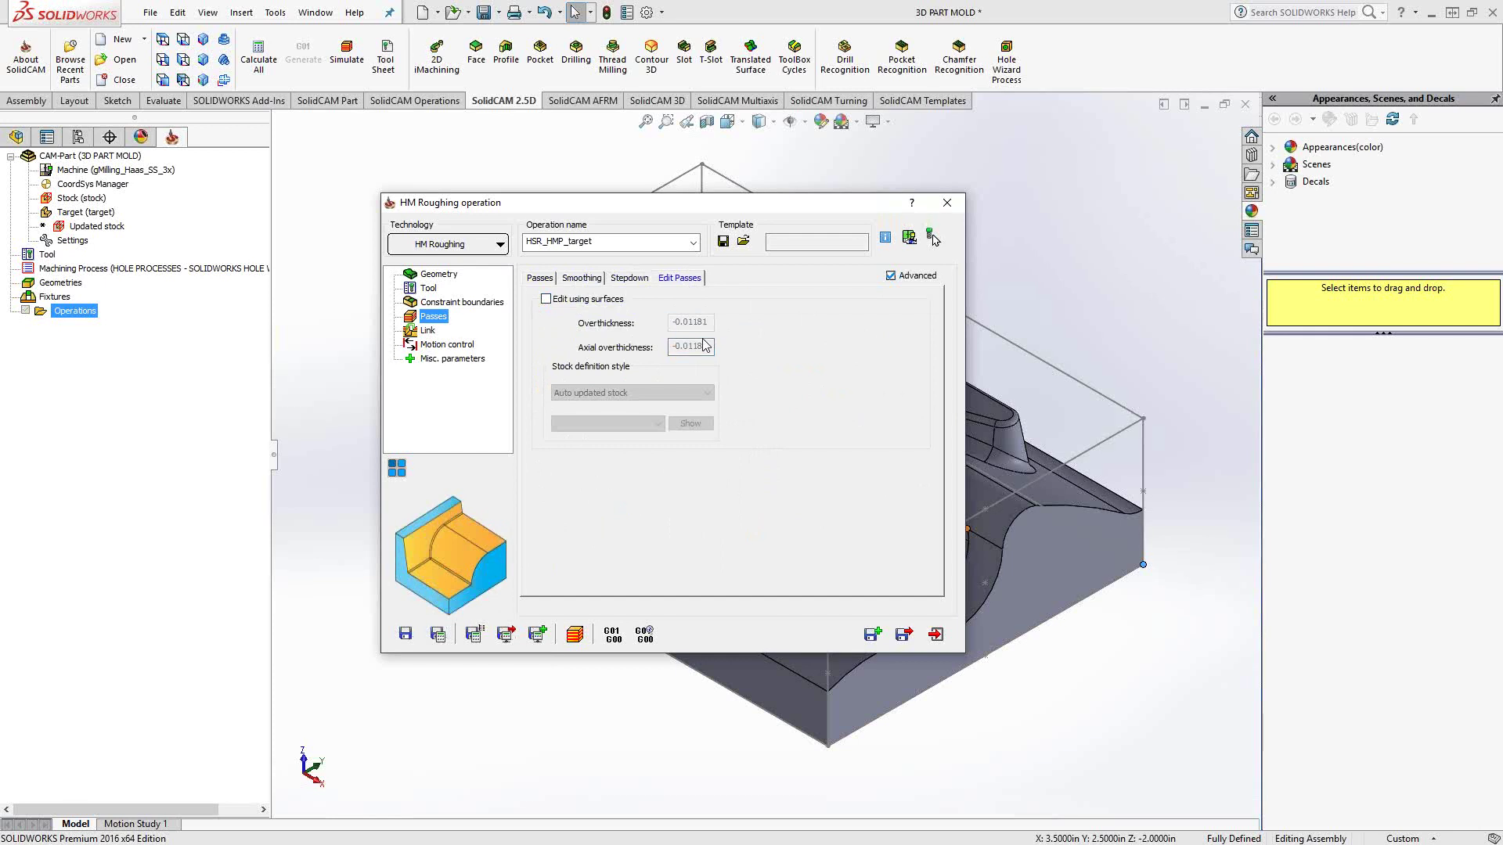
{"action": "left_click", "coordinate": [538, 281]}
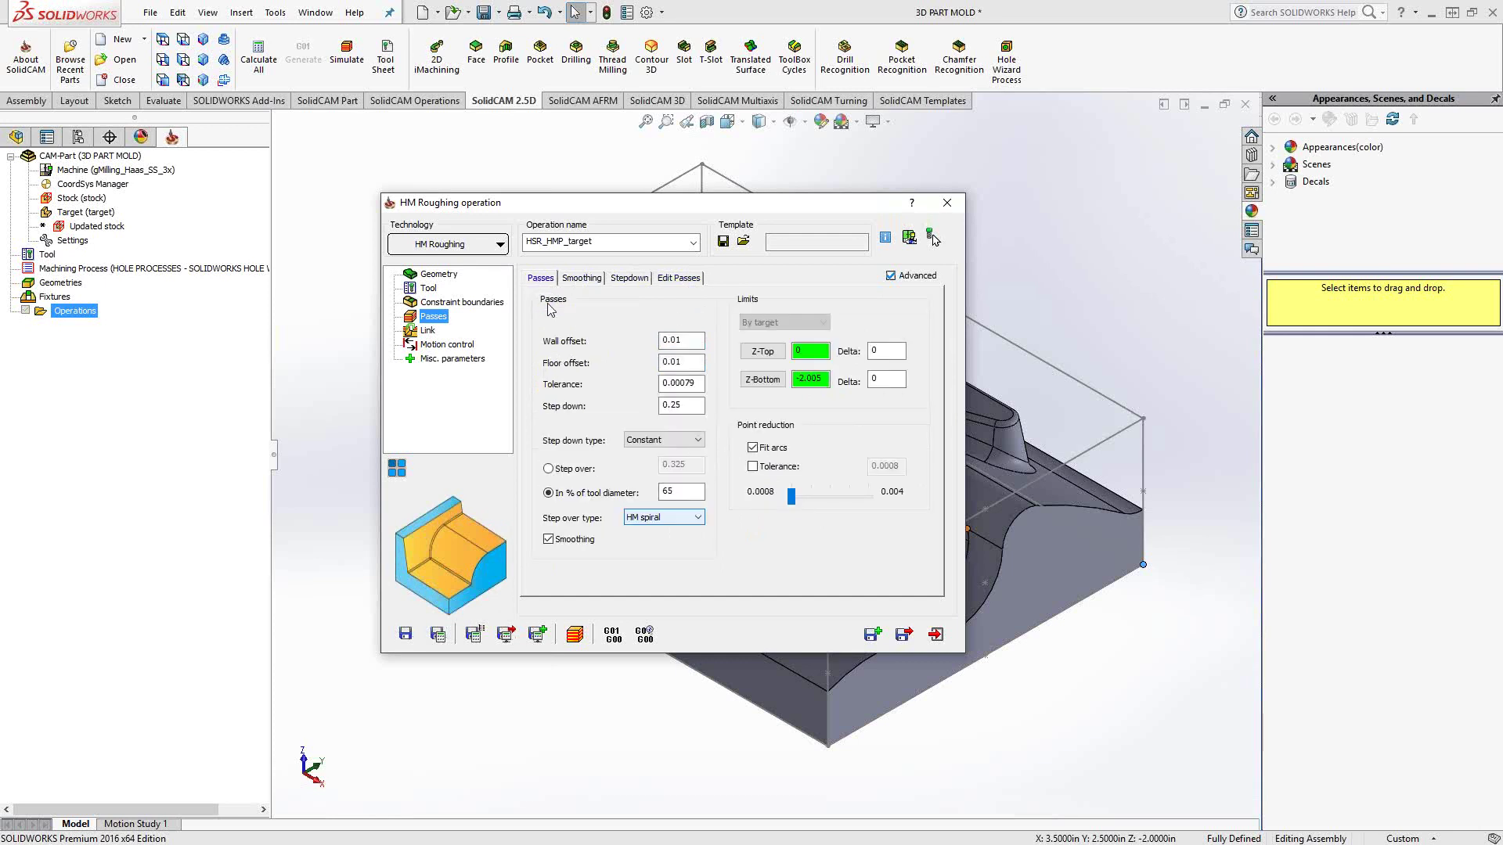
Step: Set the link ramping method of the HM Roughing operation to Plunge ramping
{"action": "left_click", "coordinate": [428, 332]}
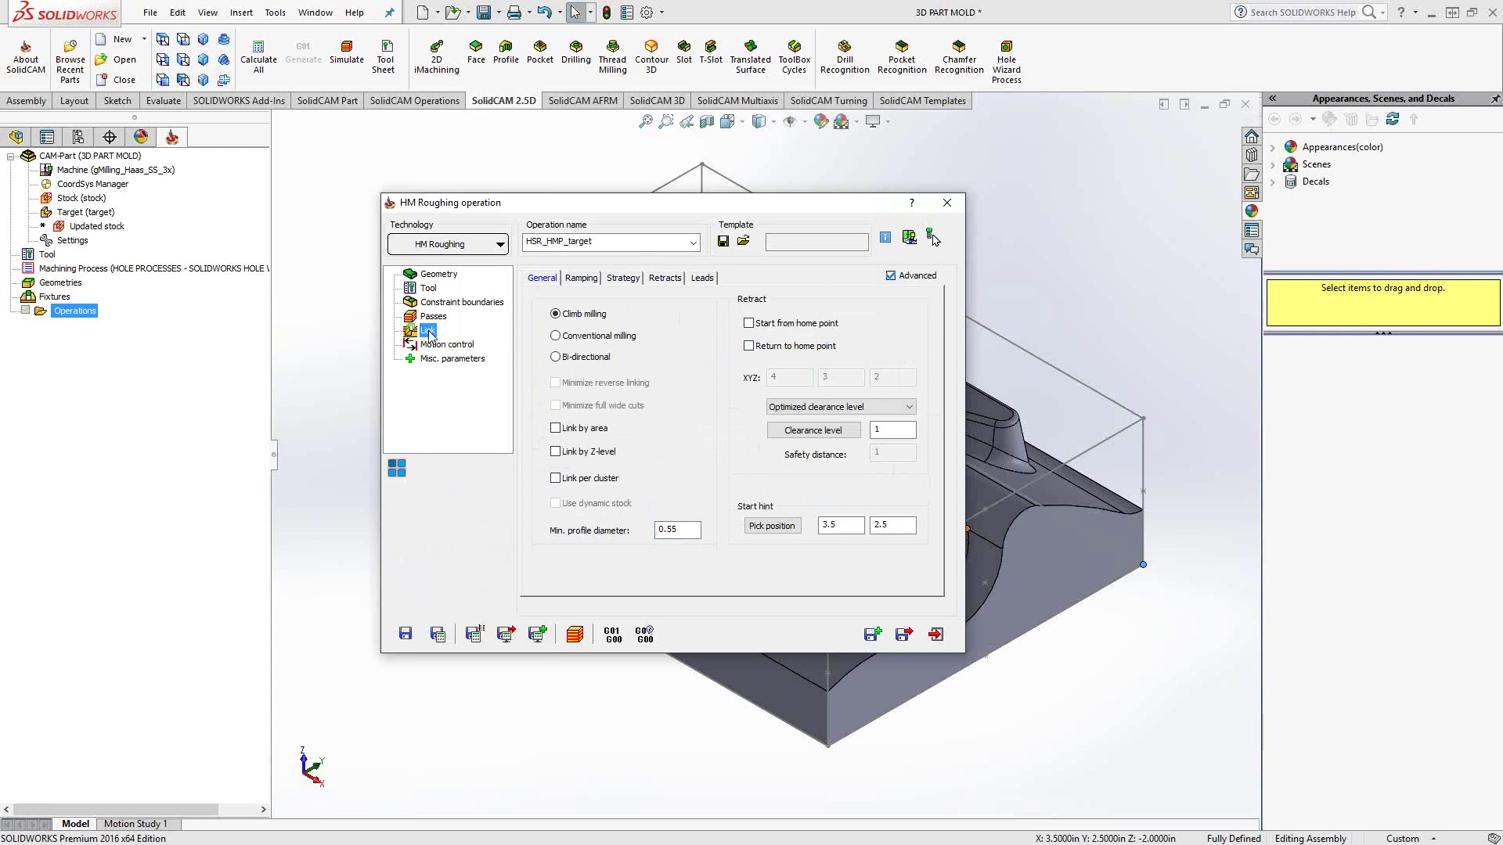
{"action": "mouse_move", "coordinate": [562, 319]}
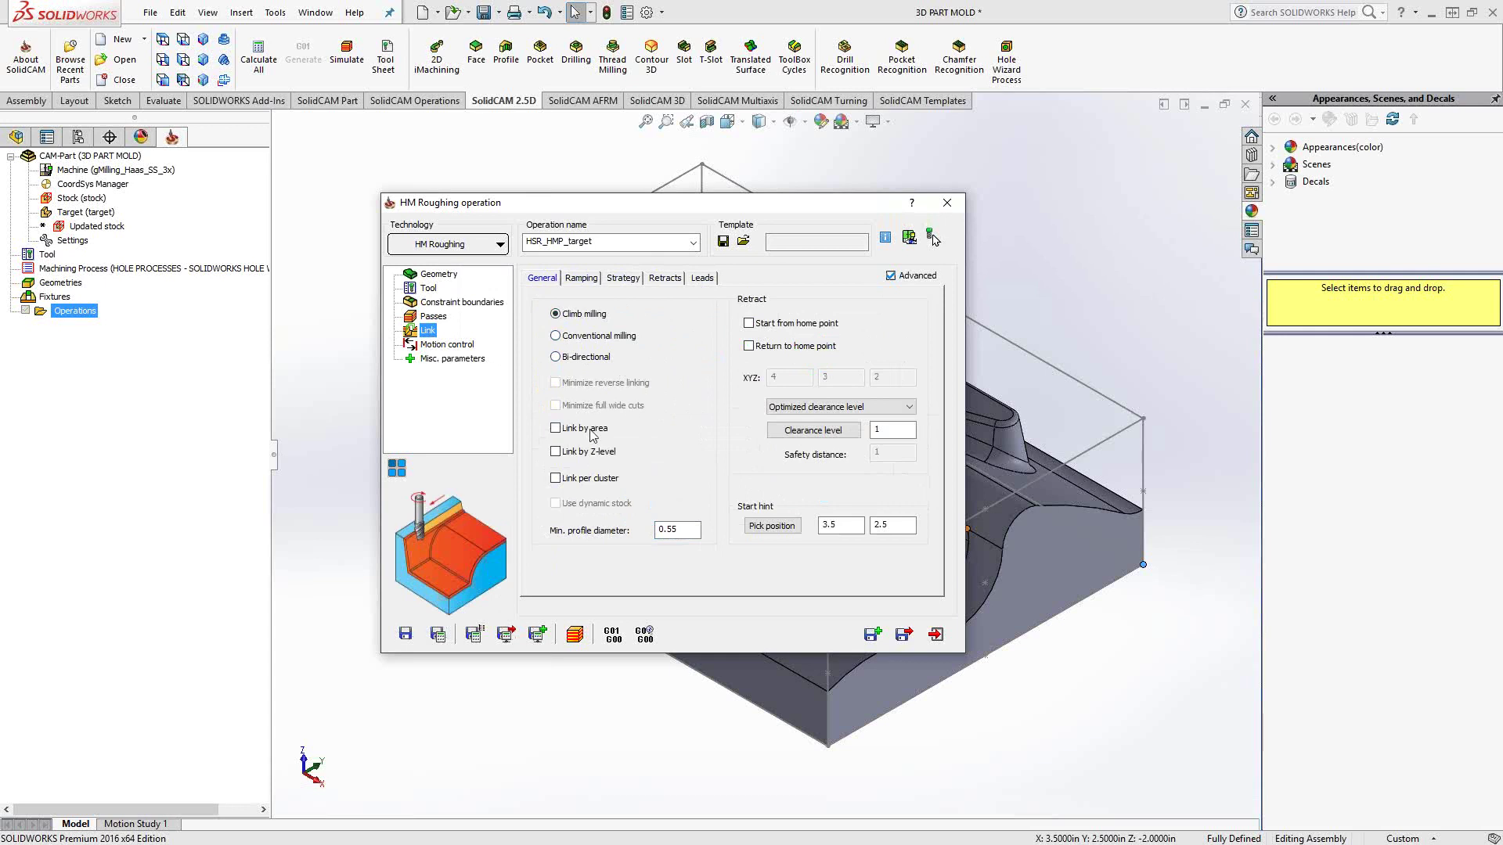
{"action": "mouse_move", "coordinate": [591, 454]}
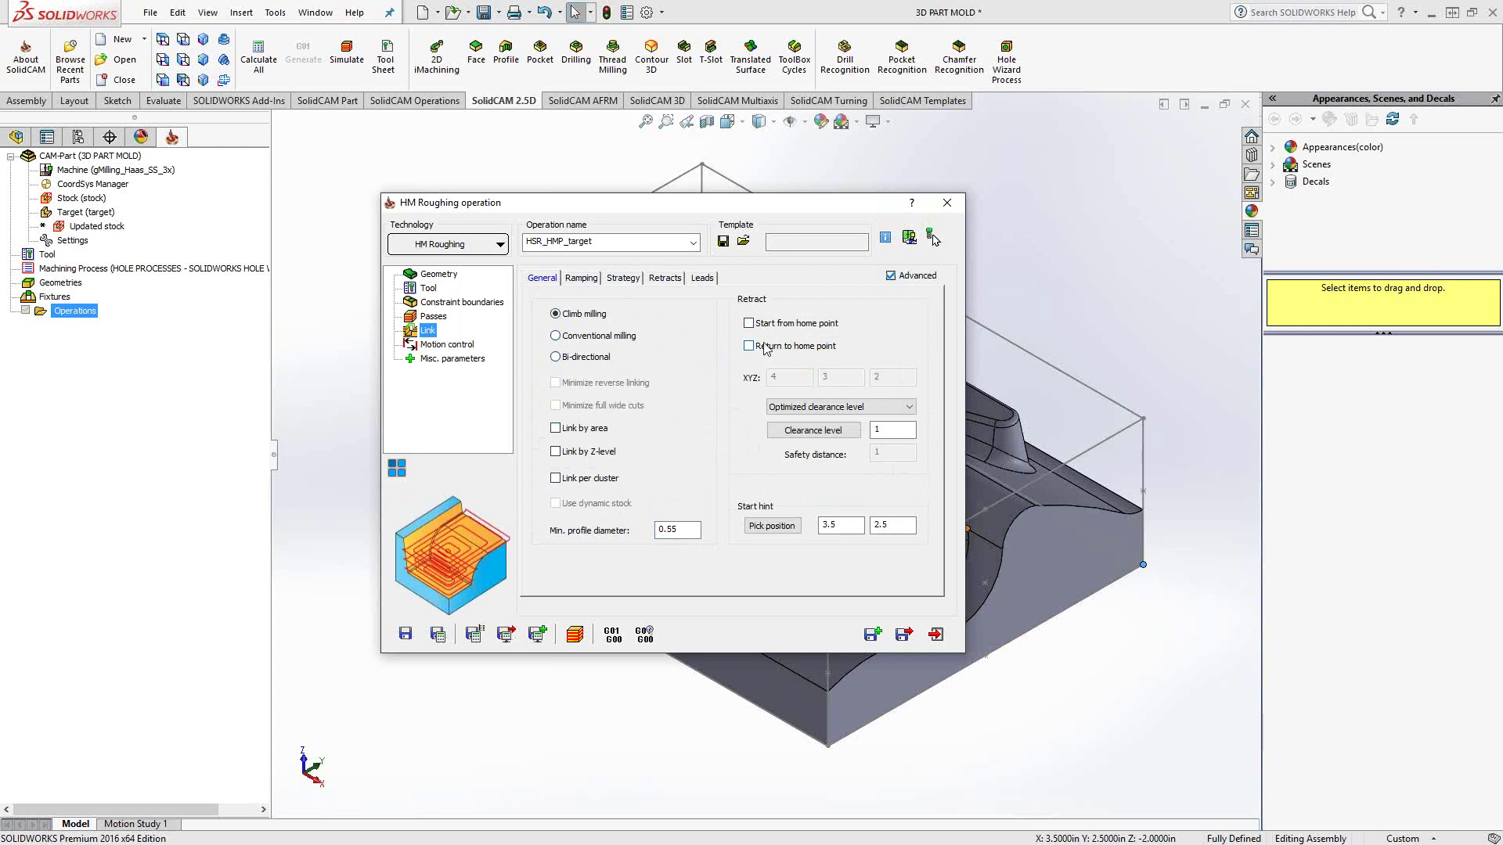
{"action": "left_click", "coordinate": [581, 279]}
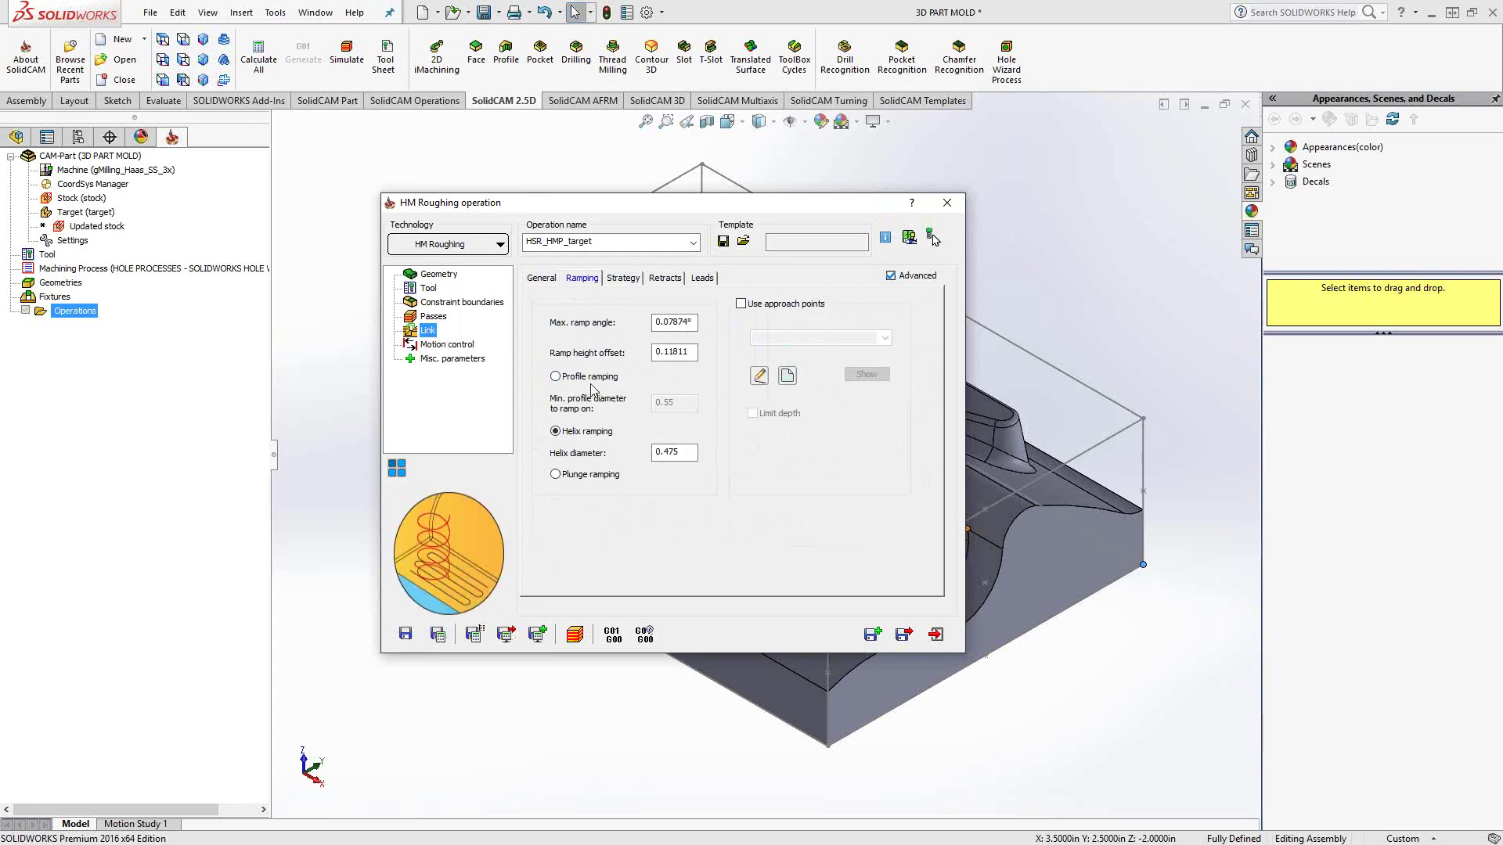
{"action": "left_click", "coordinate": [555, 474]}
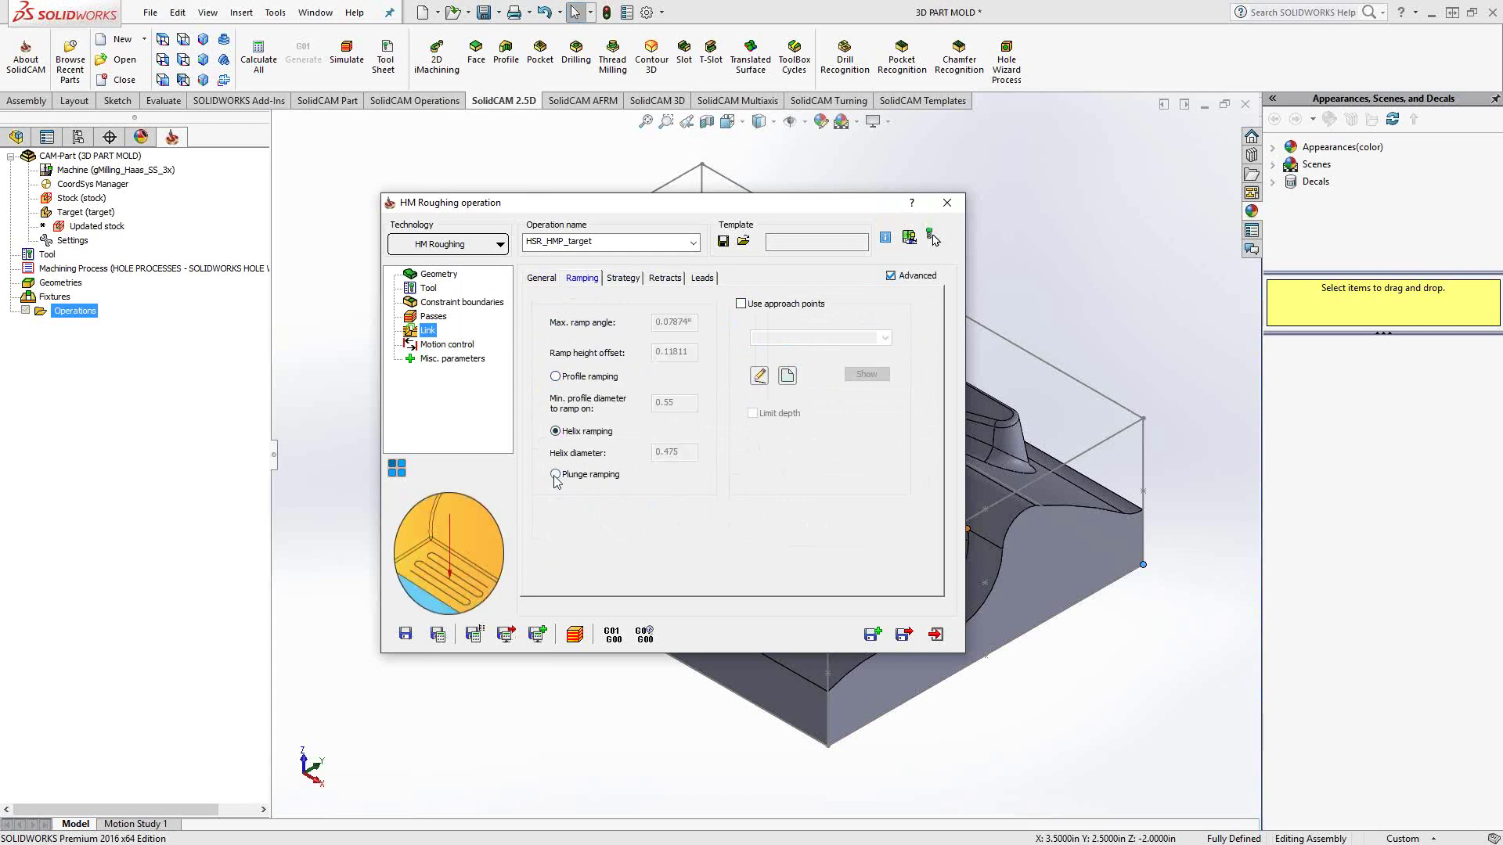
{"action": "left_click", "coordinate": [556, 431]}
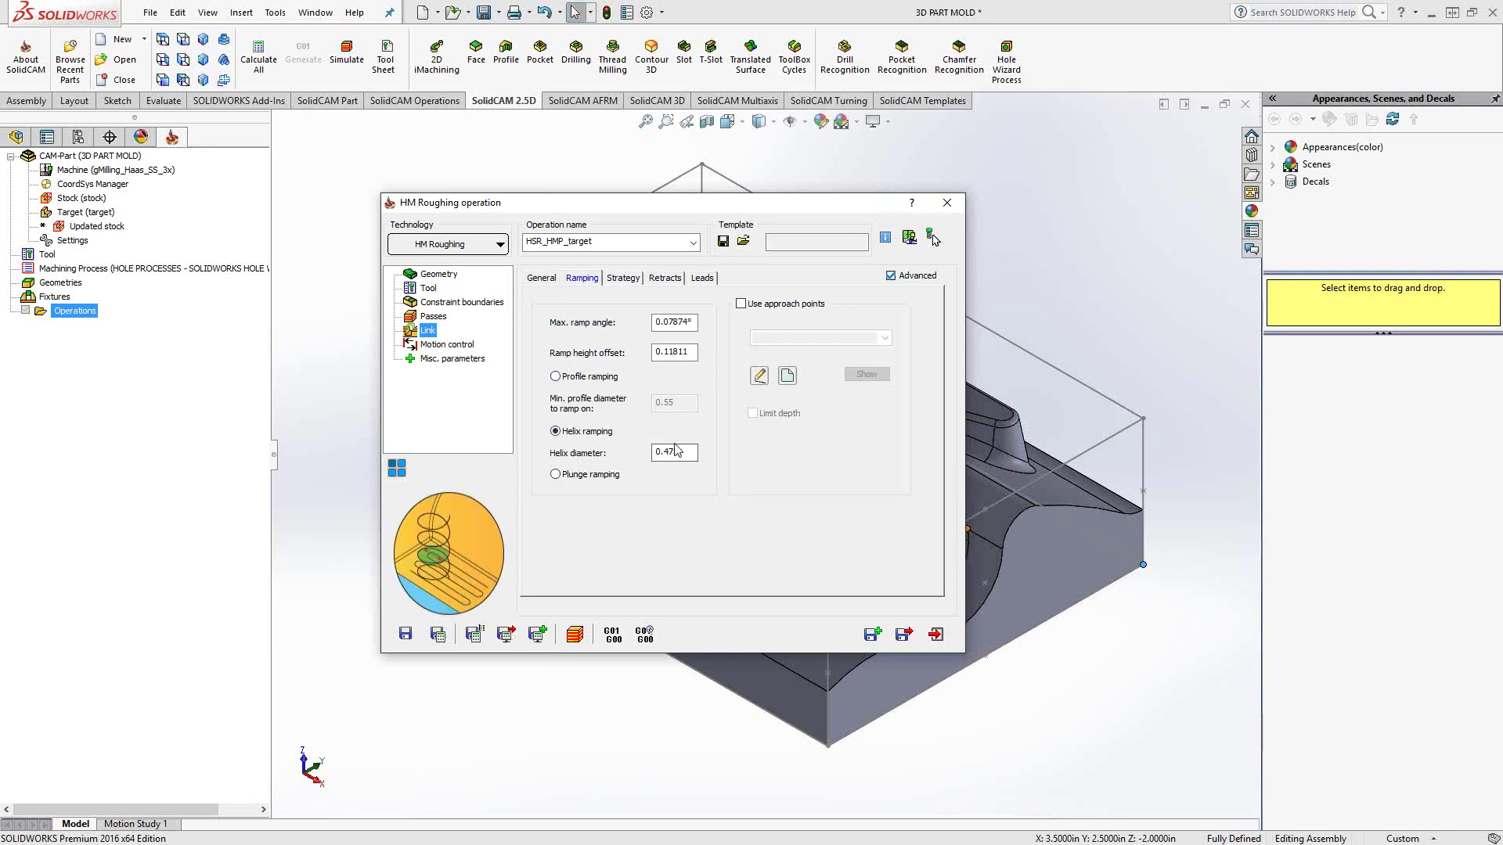
{"action": "left_click", "coordinate": [556, 474]}
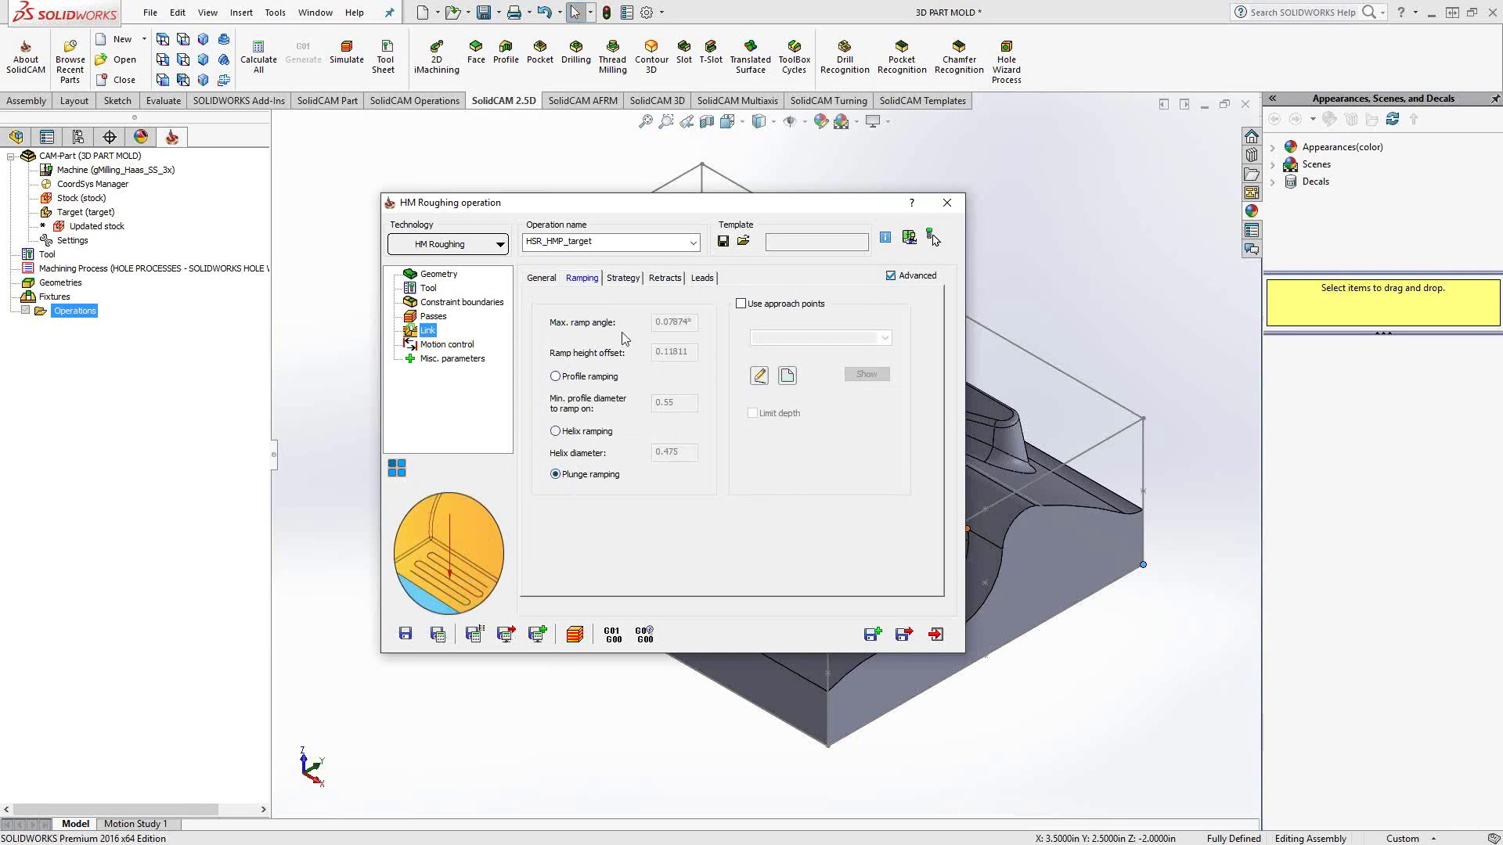
Step: Review the link settings for strategy, retracts, leads and general milling direction
{"action": "left_click", "coordinate": [621, 279]}
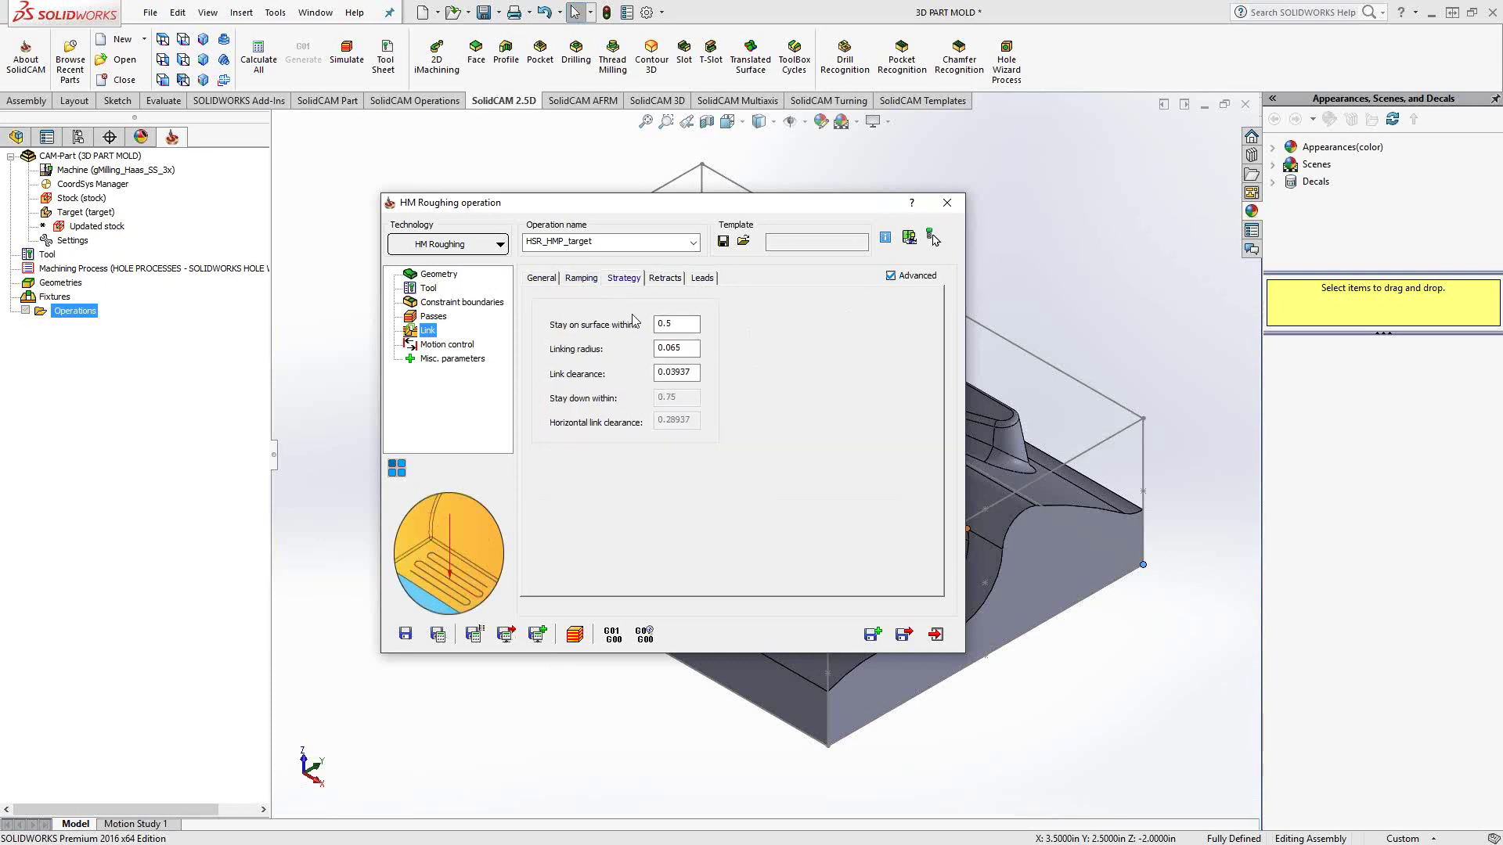
{"action": "left_click", "coordinate": [675, 324]}
{"action": "left_click", "coordinate": [683, 348]}
{"action": "left_click", "coordinate": [695, 372]}
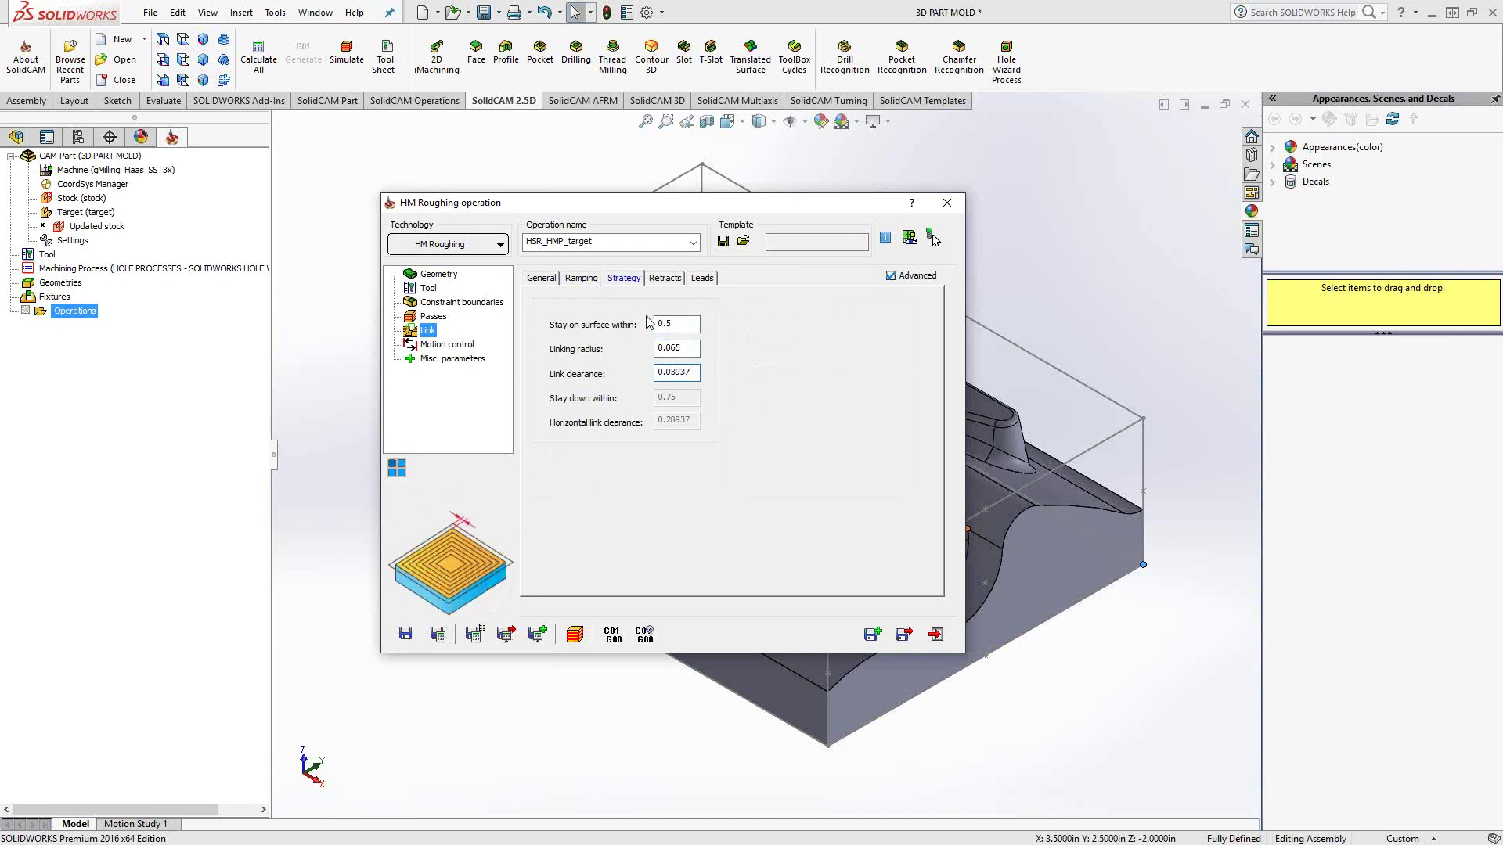
{"action": "left_click", "coordinate": [666, 278]}
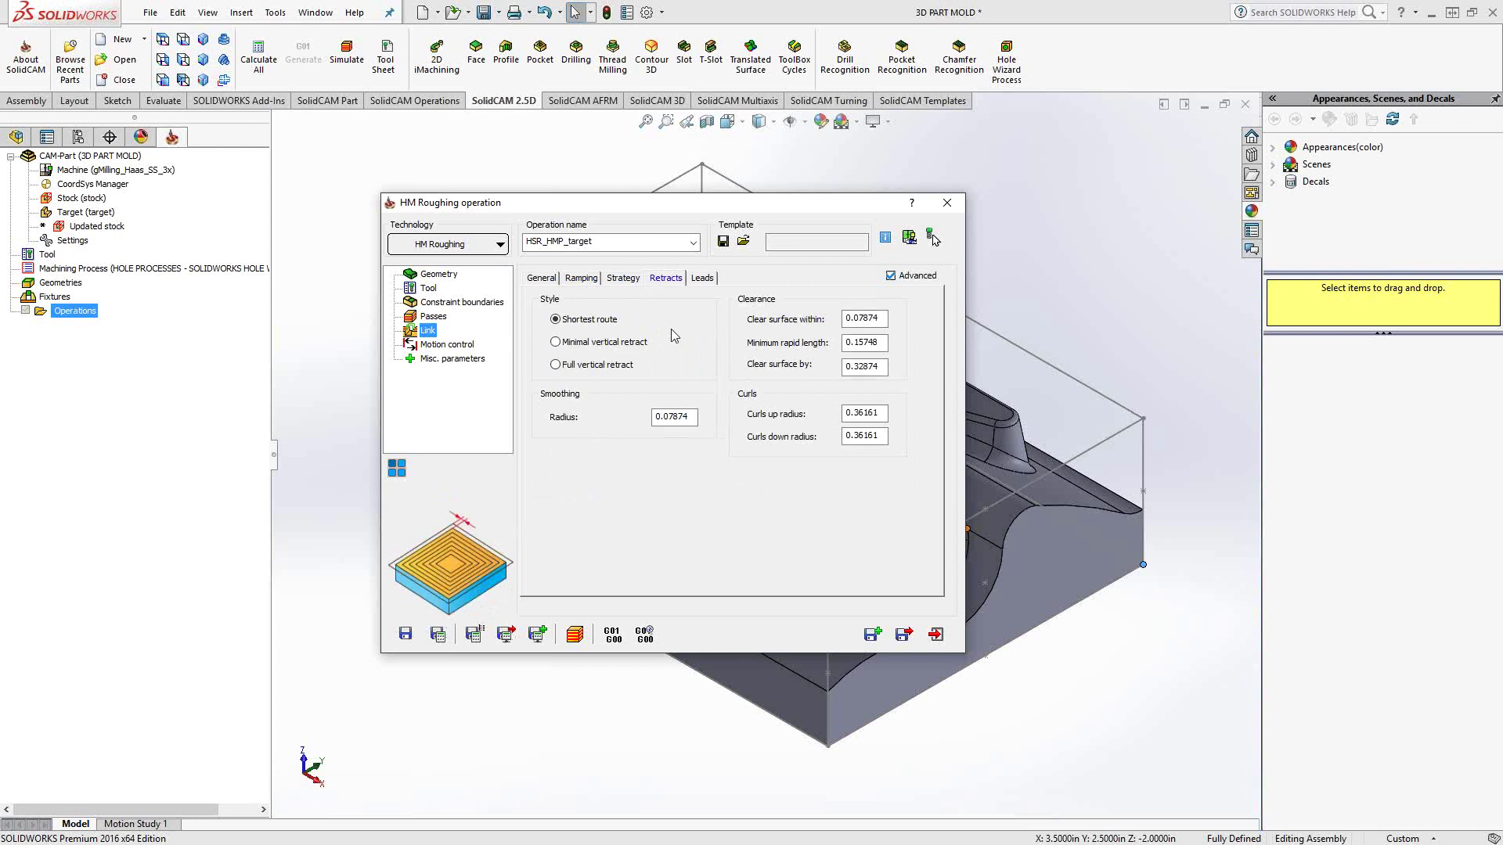
{"action": "left_click", "coordinate": [702, 282]}
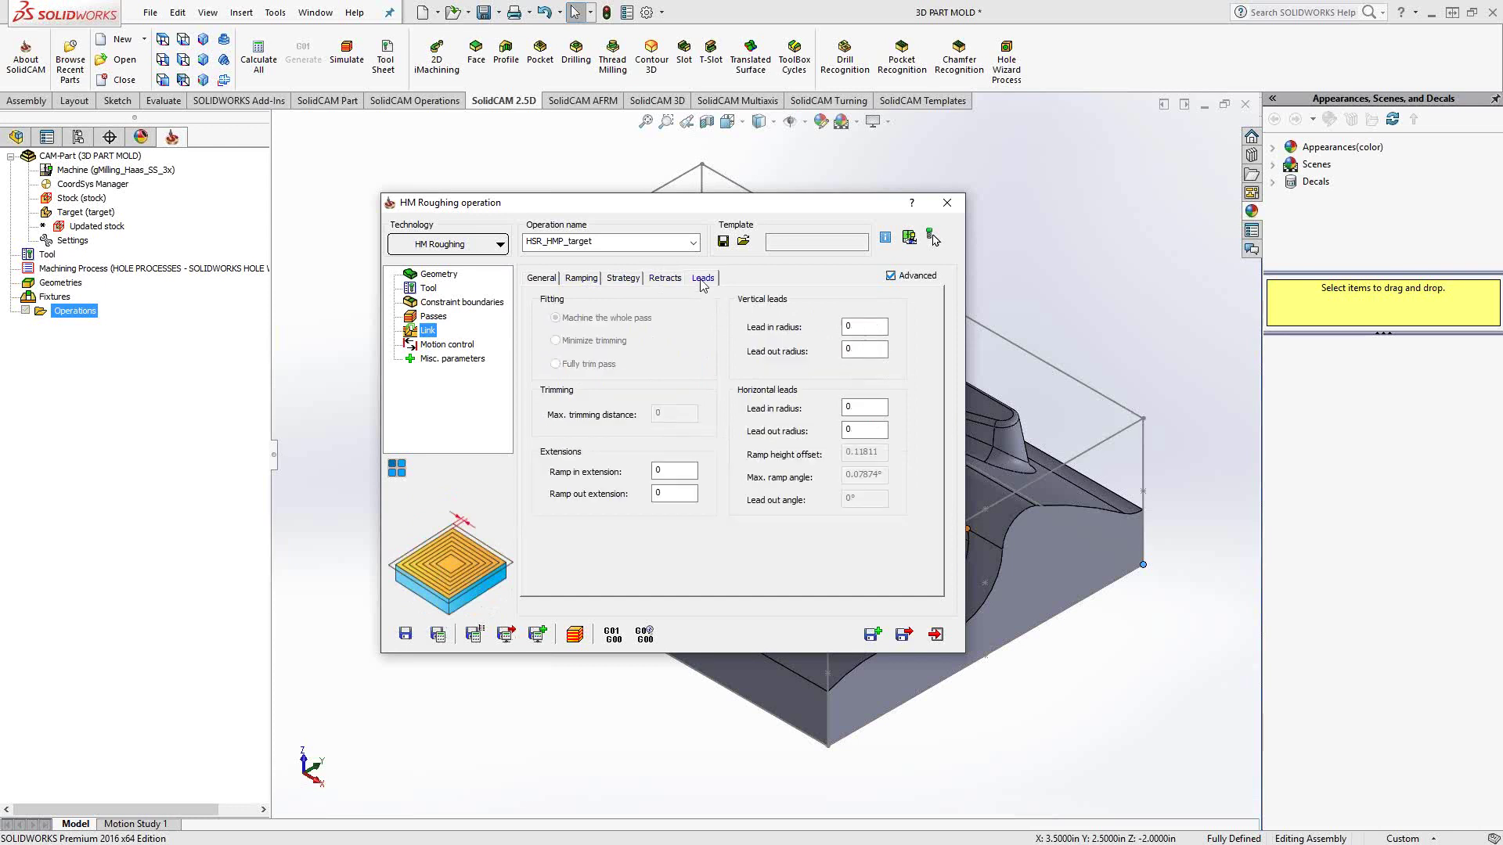
{"action": "left_click", "coordinate": [542, 278]}
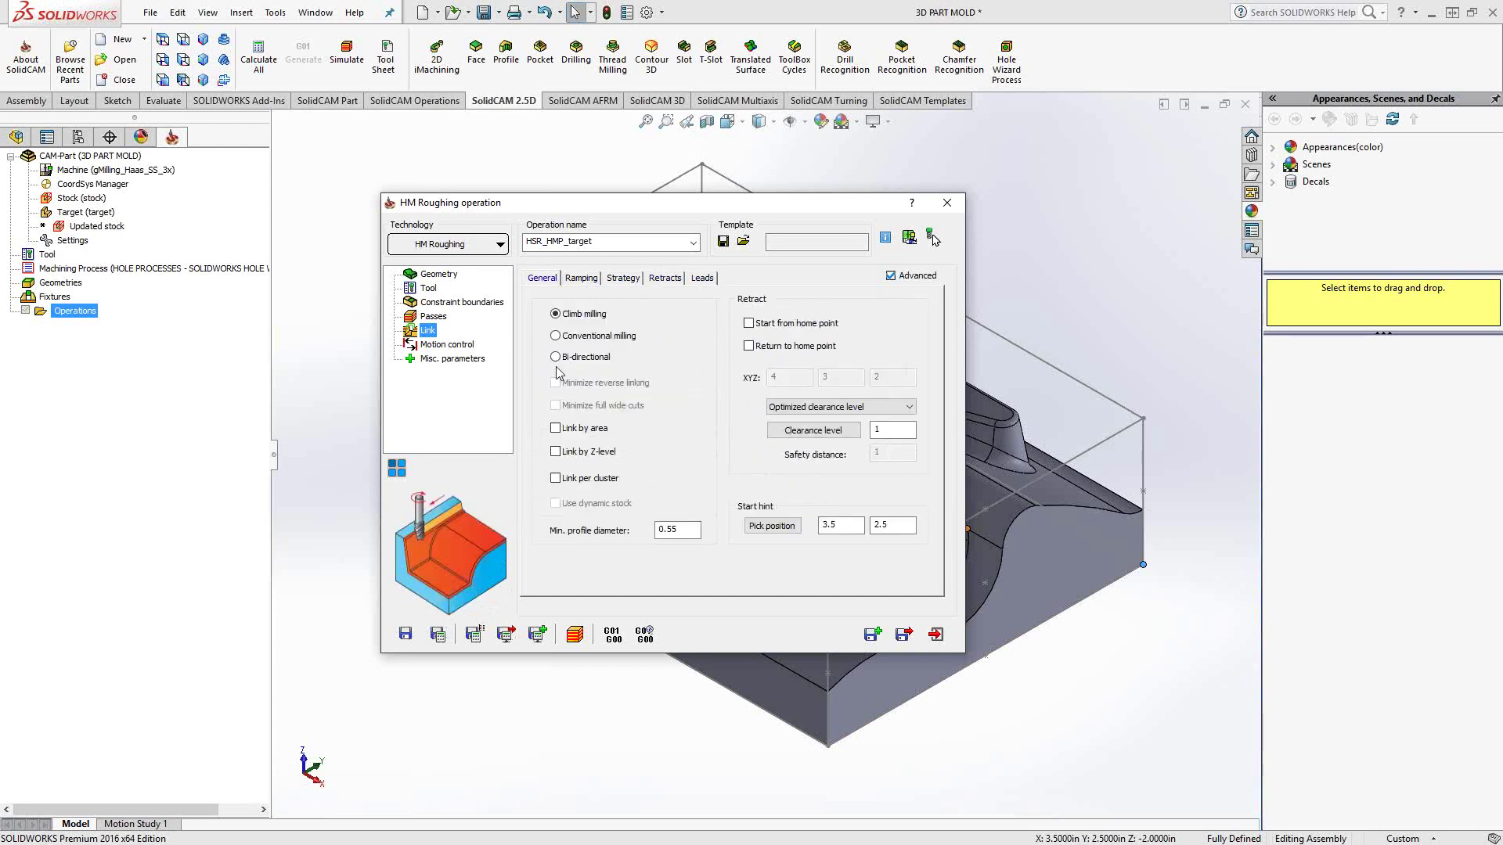
Step: Save and calculate the HM Roughing operation, close it, and hide its toolpath on the model after inspecting it
{"action": "left_click", "coordinate": [437, 635]}
{"action": "left_click", "coordinate": [947, 202]}
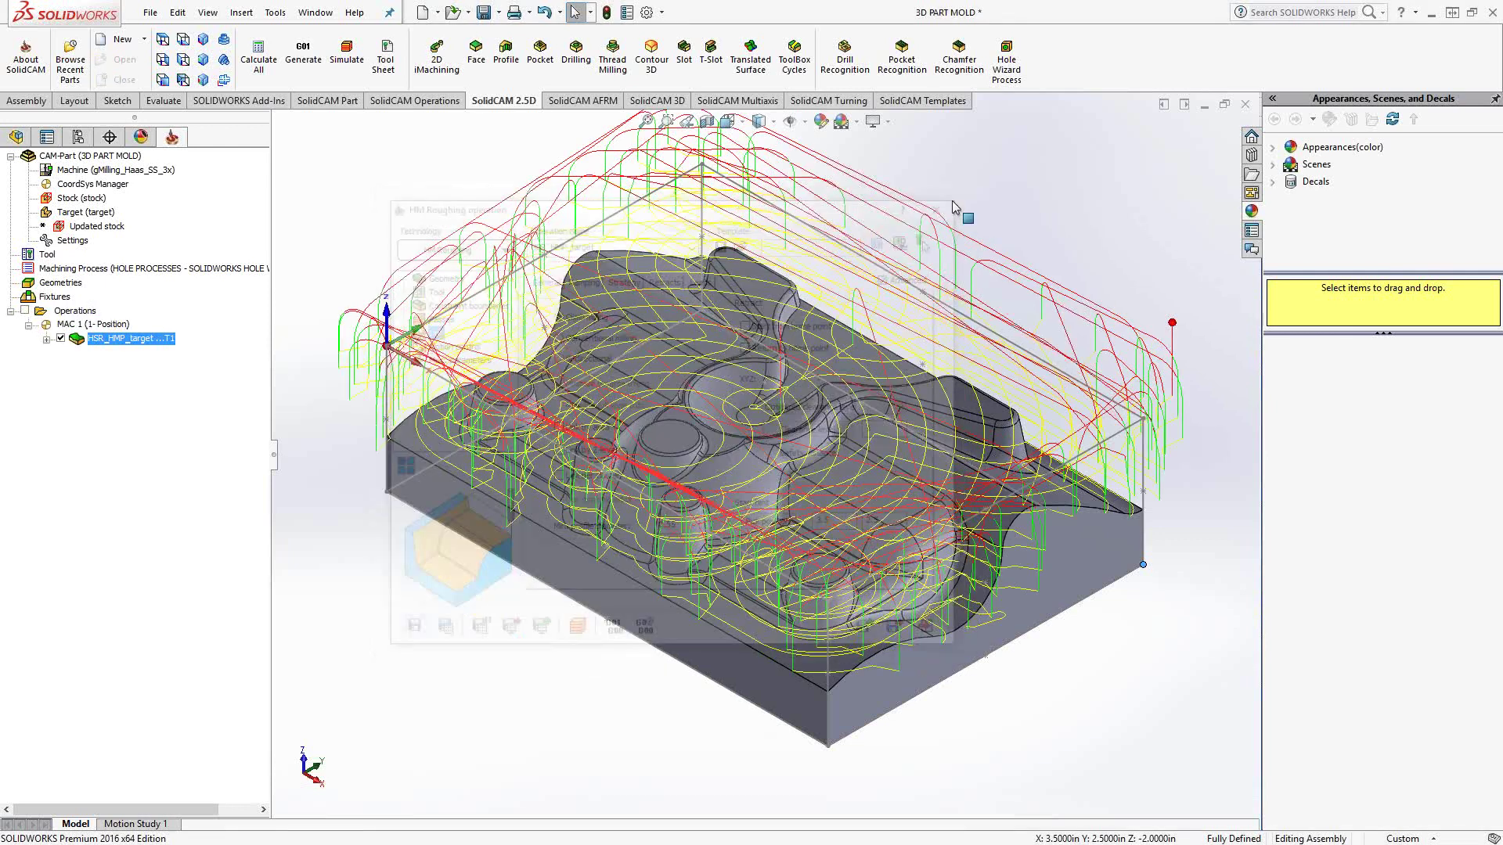
{"action": "mouse_move", "coordinate": [734, 473]}
{"action": "middle_mouse_down"}
{"action": "mouse_move", "coordinate": [740, 540]}
{"action": "mouse_move", "coordinate": [767, 395]}
{"action": "mouse_move", "coordinate": [816, 347]}
{"action": "mouse_move", "coordinate": [751, 390]}
{"action": "mouse_move", "coordinate": [683, 402]}
{"action": "mouse_move", "coordinate": [731, 400]}
{"action": "mouse_move", "coordinate": [733, 463]}
{"action": "middle_mouse_up"}
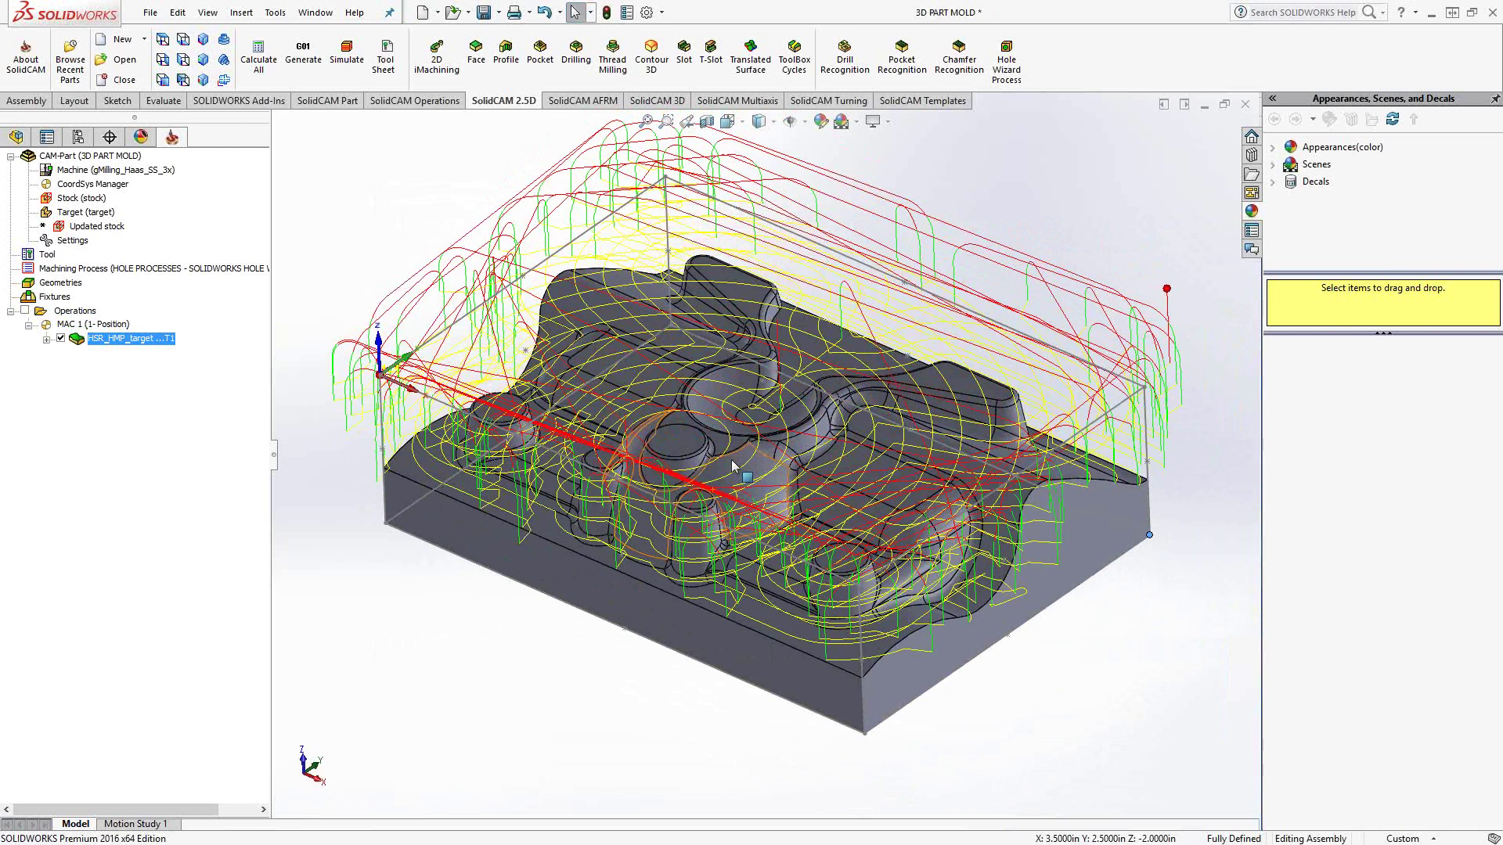
{"action": "scroll", "coordinate": [736, 391], "scroll_direction": "up", "scroll_amount": 1}
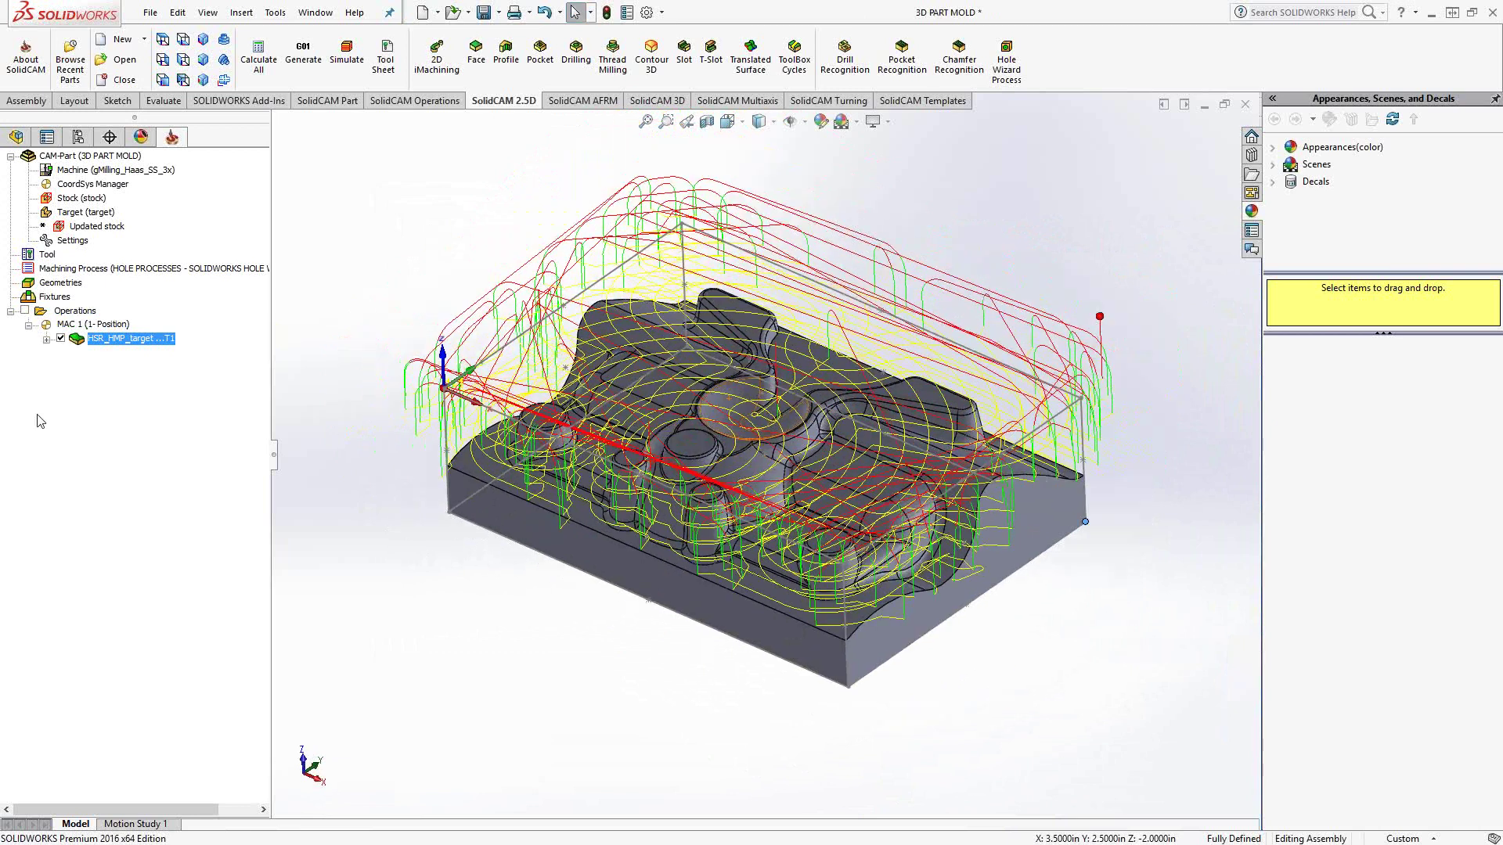
{"action": "left_click", "coordinate": [61, 339]}
Step: Save a copy of the HM Roughing operation and change the copy's technology to Contour roughing
{"action": "double_click", "coordinate": [117, 339]}
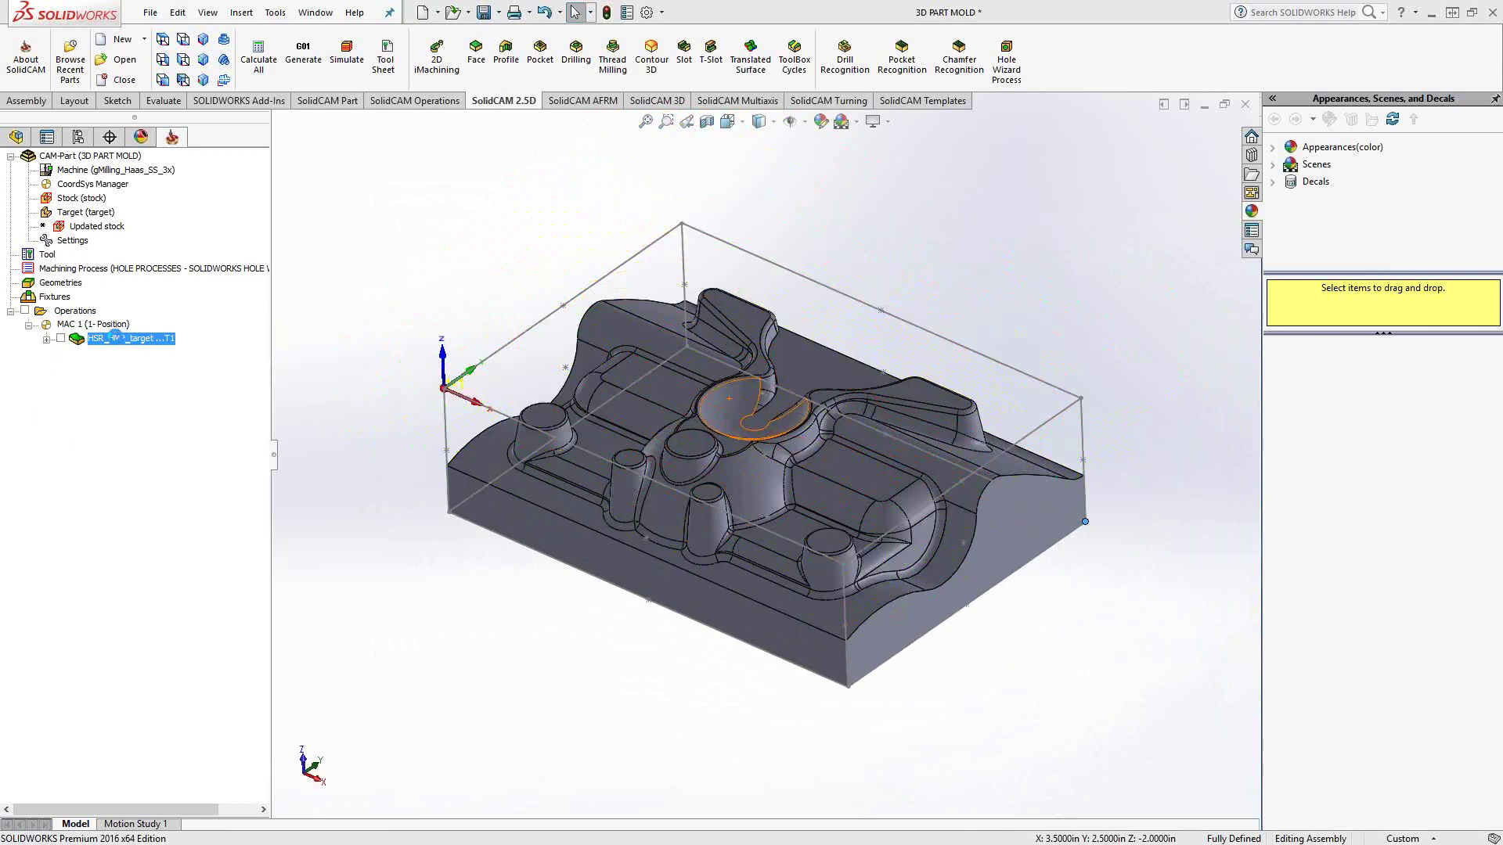
{"action": "left_click", "coordinate": [873, 634]}
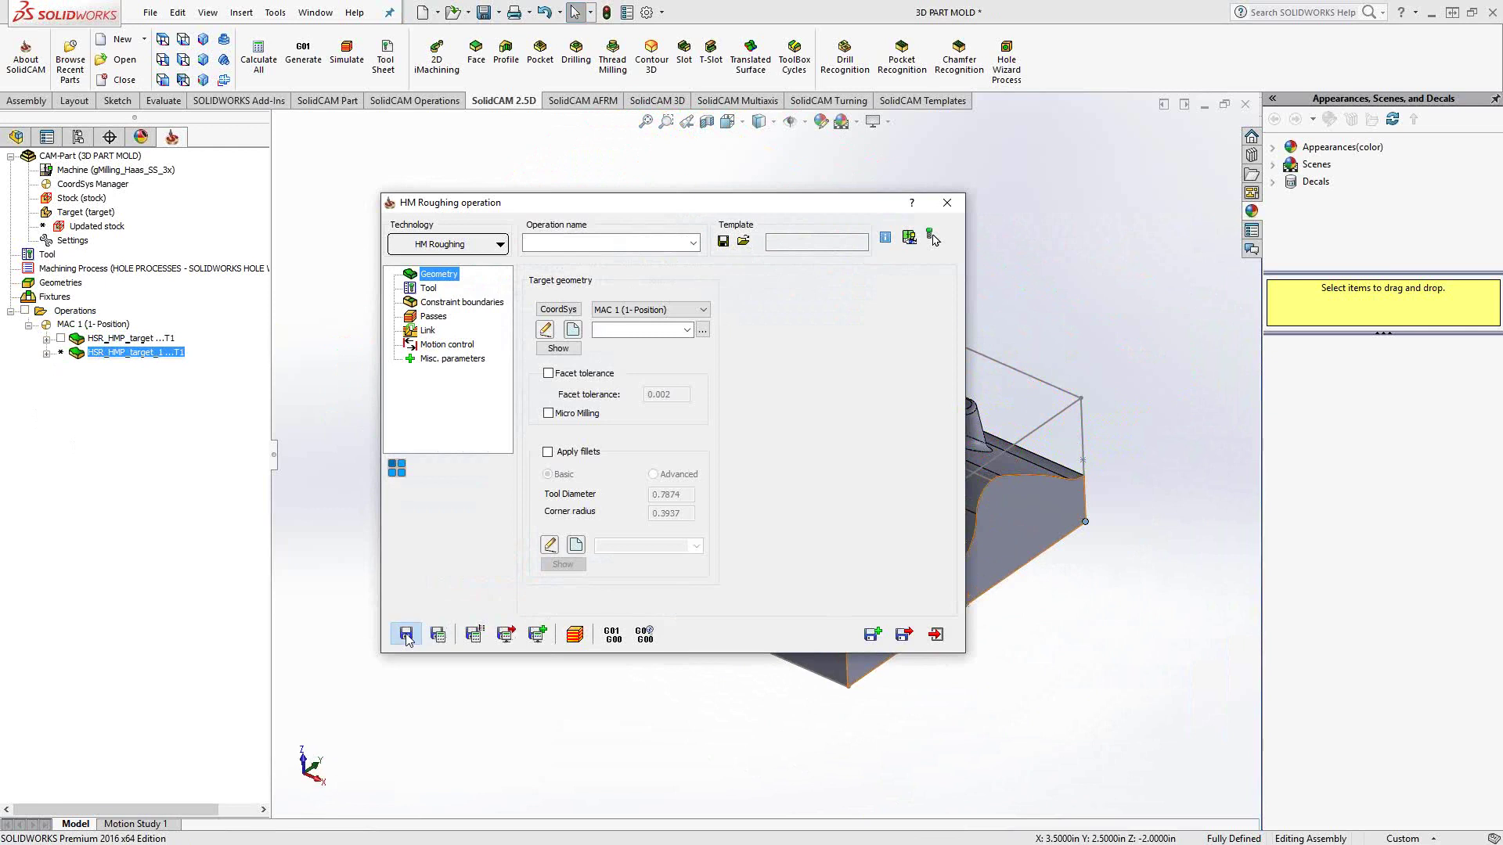
{"action": "left_click", "coordinate": [497, 247]}
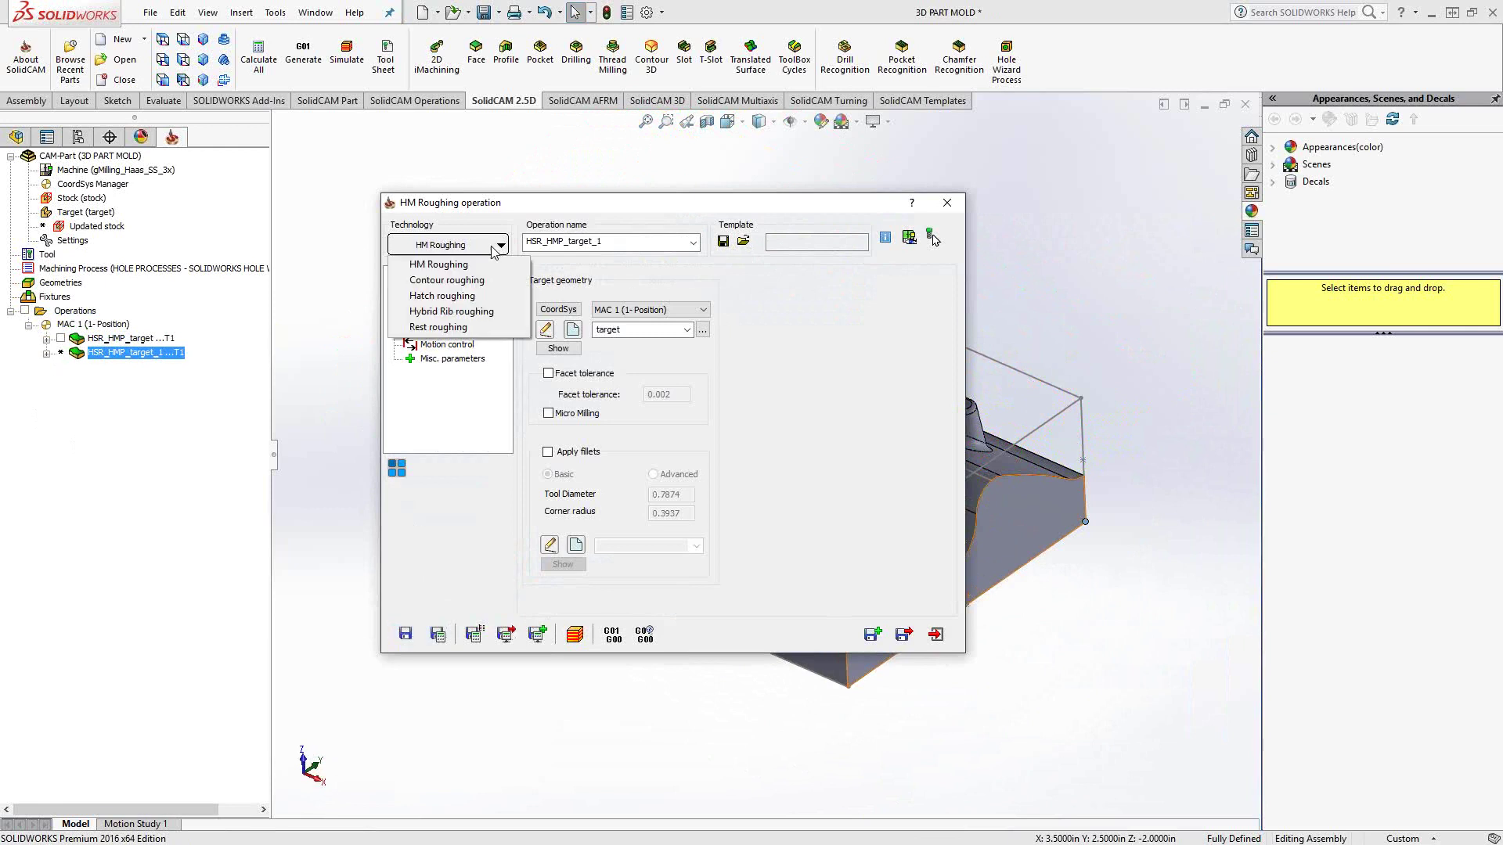
{"action": "left_click", "coordinate": [456, 283]}
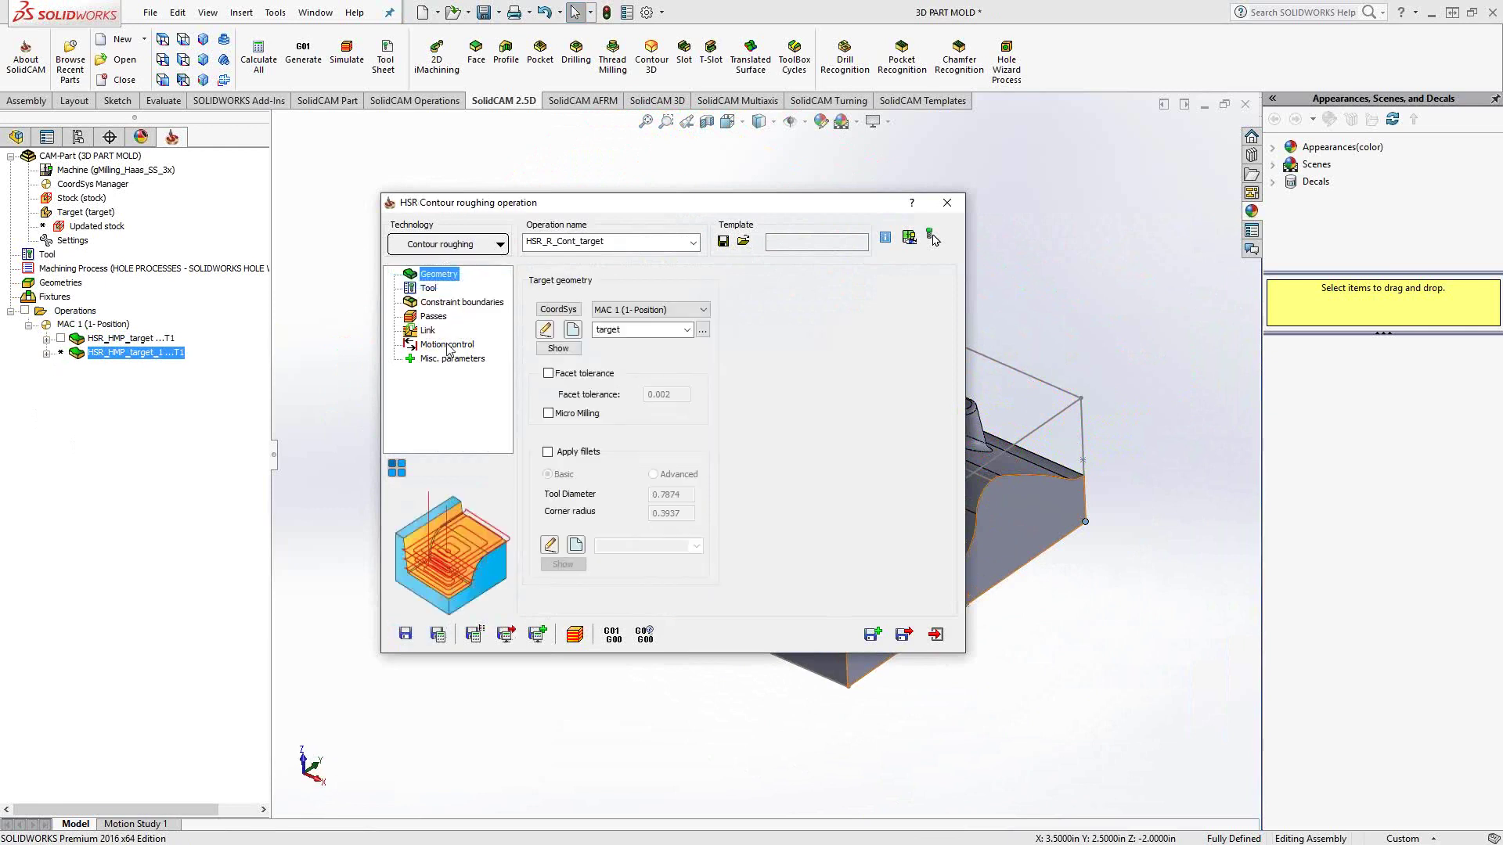
Step: Exit the copied operation without saving the technology change, and suppress the original HM Roughing operation
{"action": "left_click", "coordinate": [947, 203]}
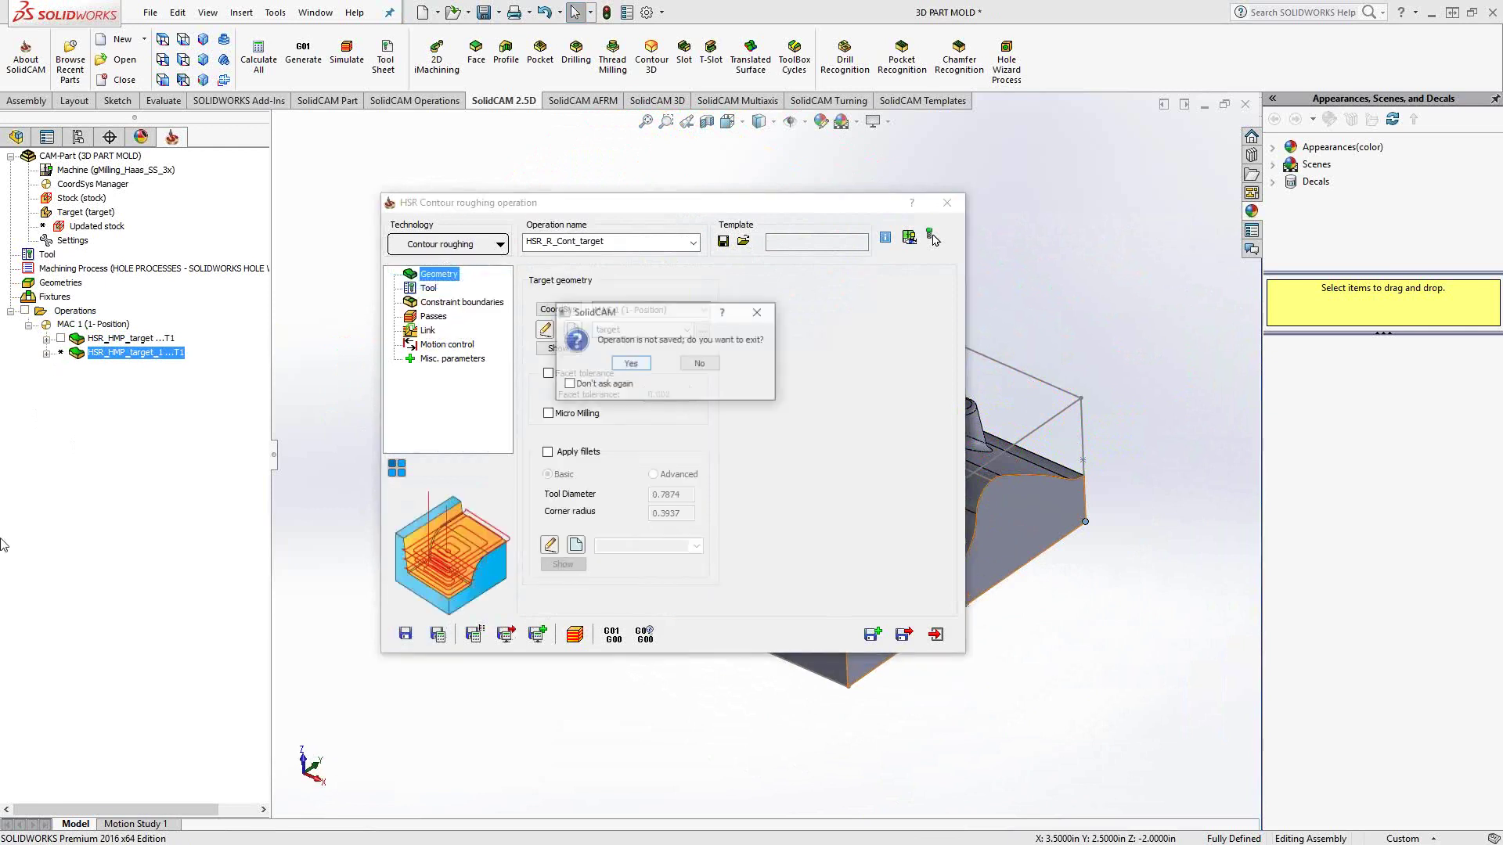
{"action": "left_click", "coordinate": [630, 364]}
{"action": "right_click", "coordinate": [118, 338]}
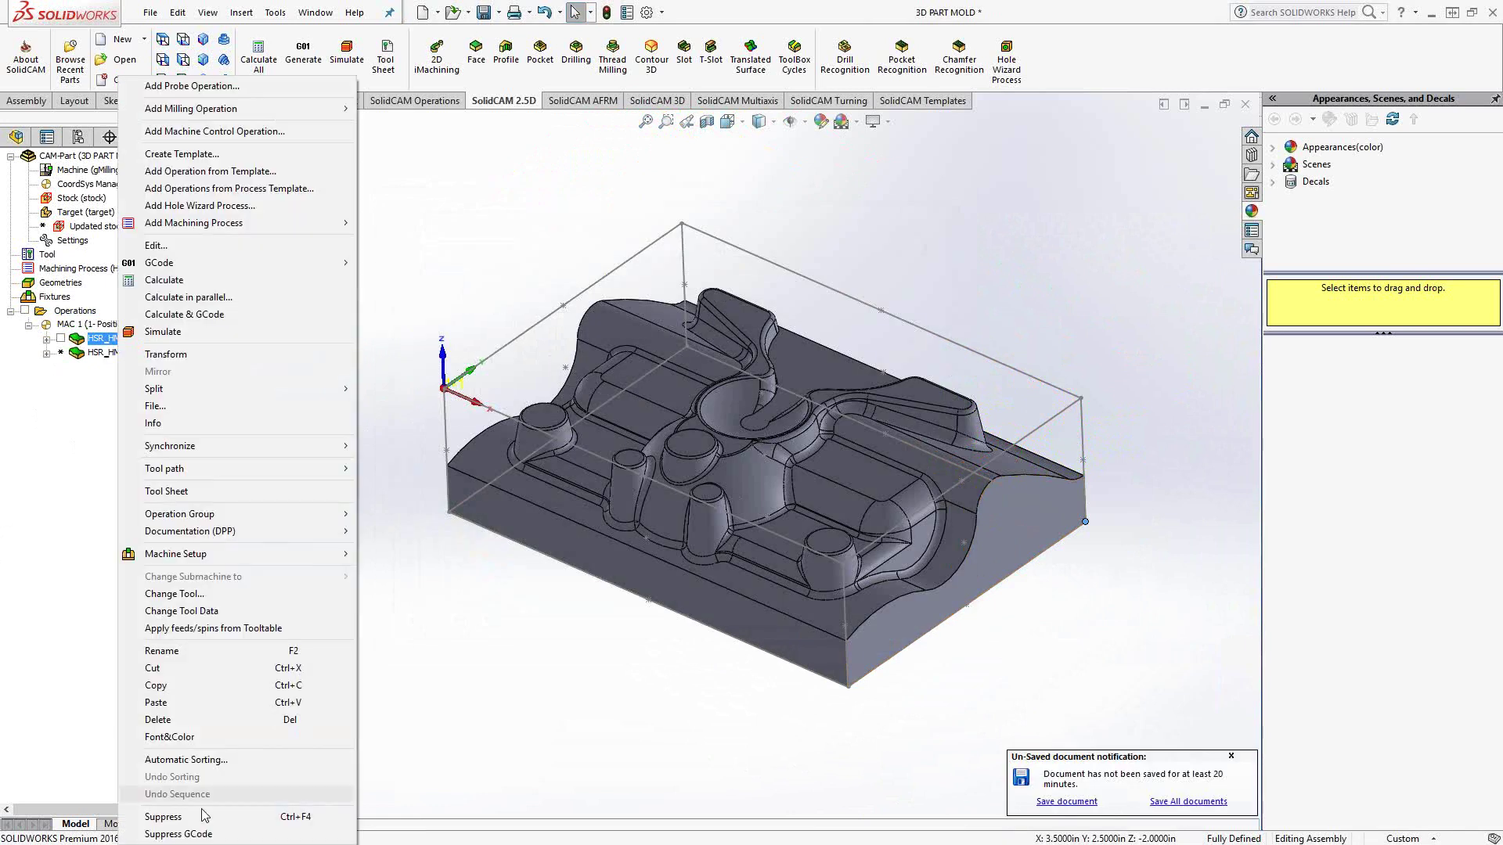
{"action": "left_click", "coordinate": [190, 817]}
Step: Reopen the HM Roughing copy, change its technology to Contour roughing, and check its tool and constraint boundaries
{"action": "double_click", "coordinate": [117, 352]}
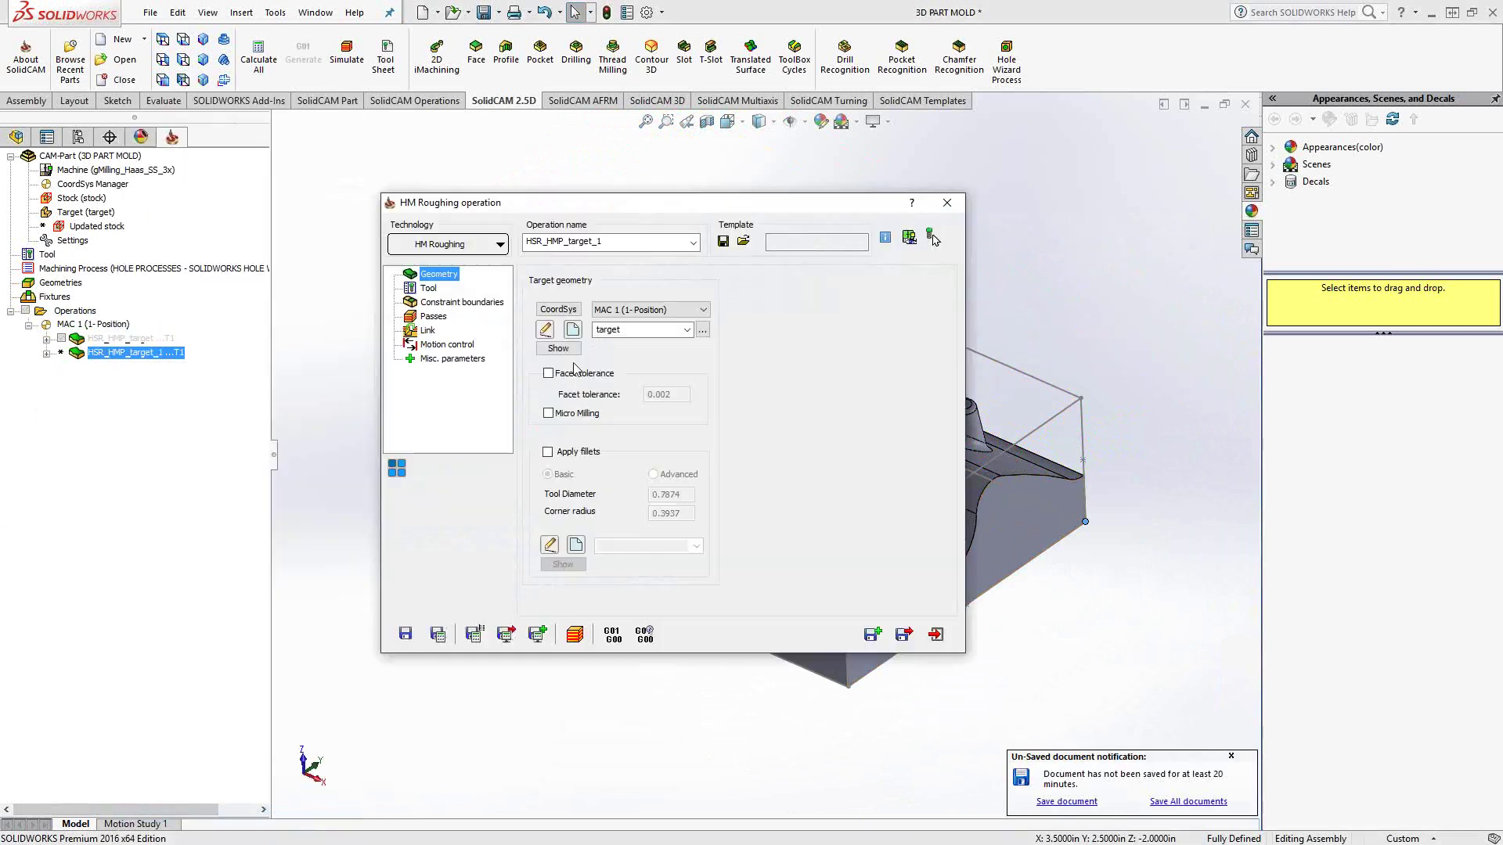
{"action": "left_click", "coordinate": [499, 245]}
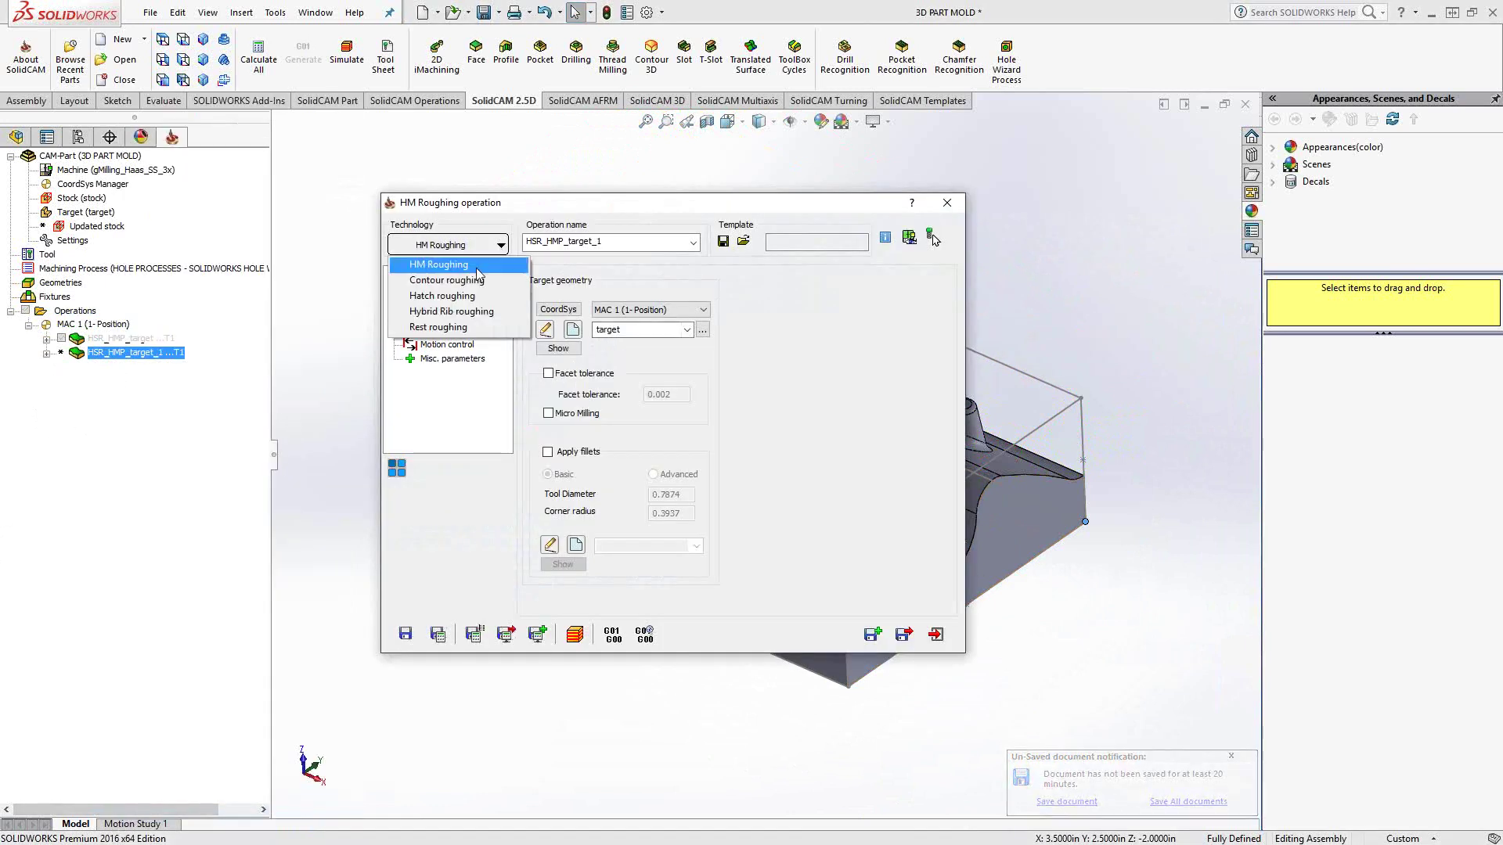
{"action": "left_click", "coordinate": [474, 281]}
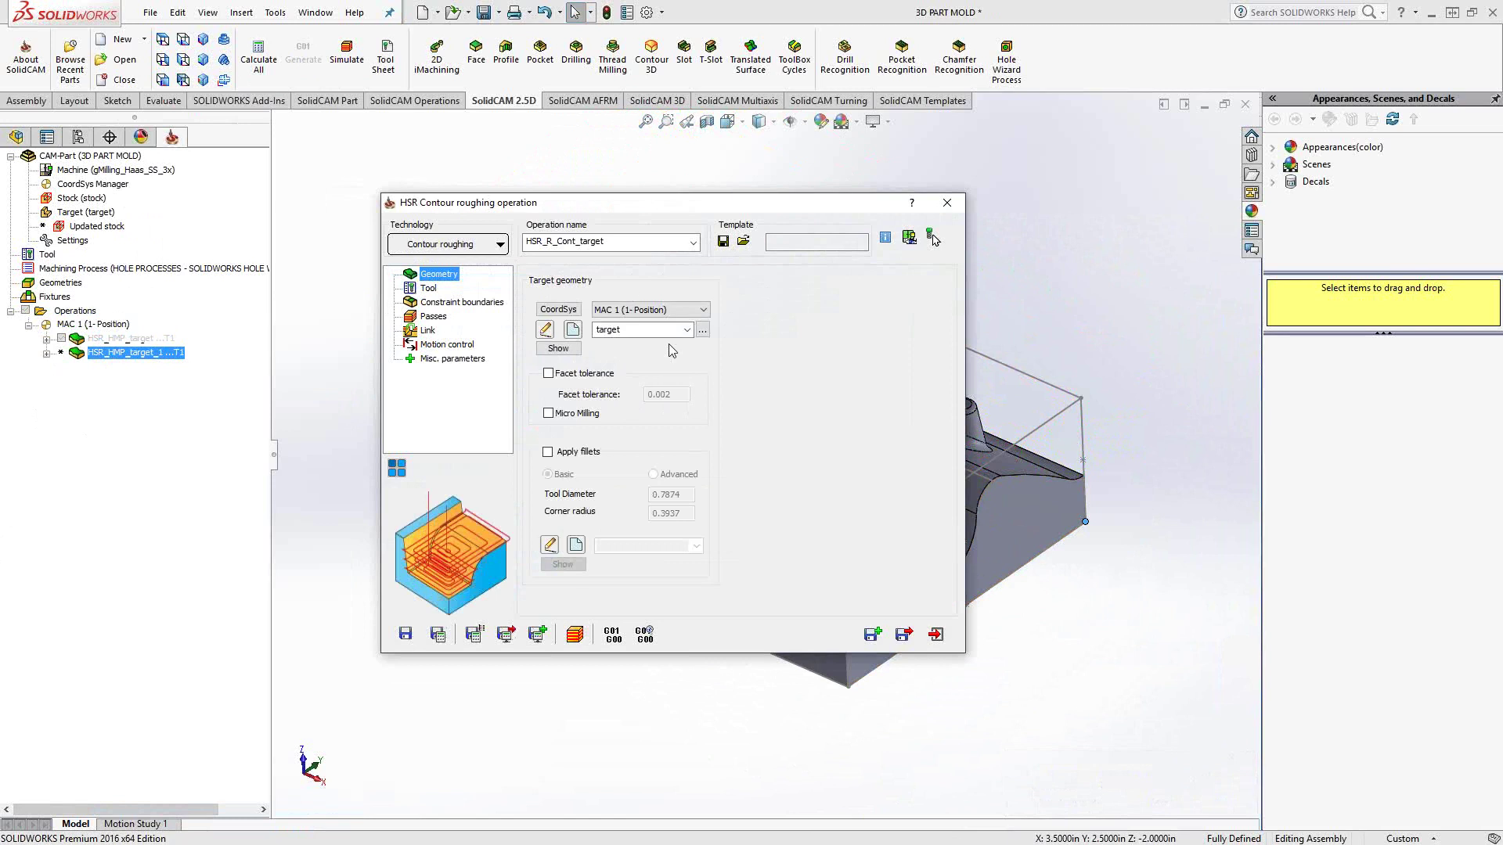
{"action": "left_click", "coordinate": [431, 290]}
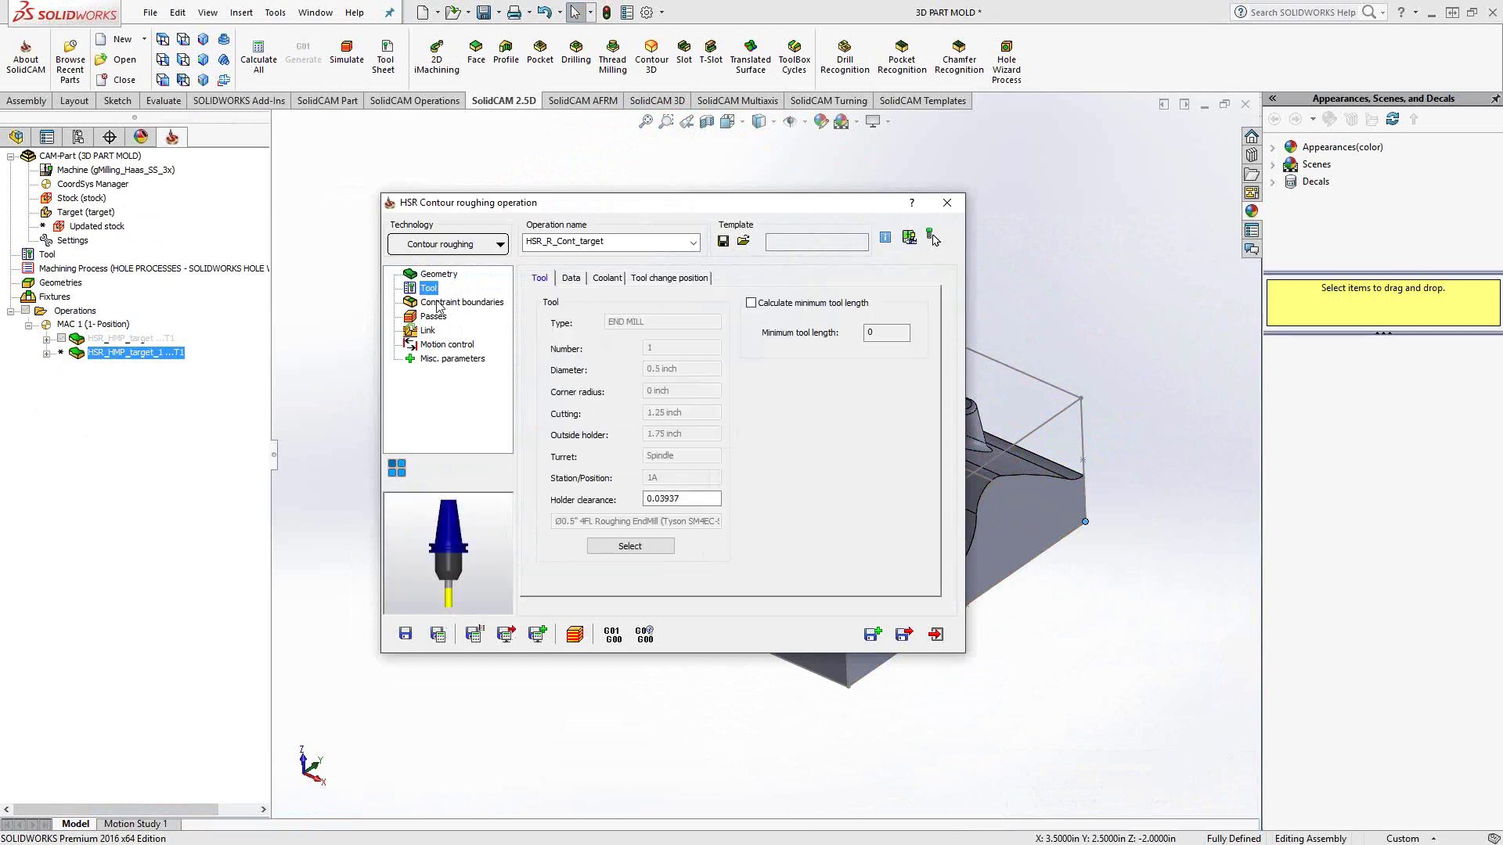
{"action": "left_click", "coordinate": [438, 304]}
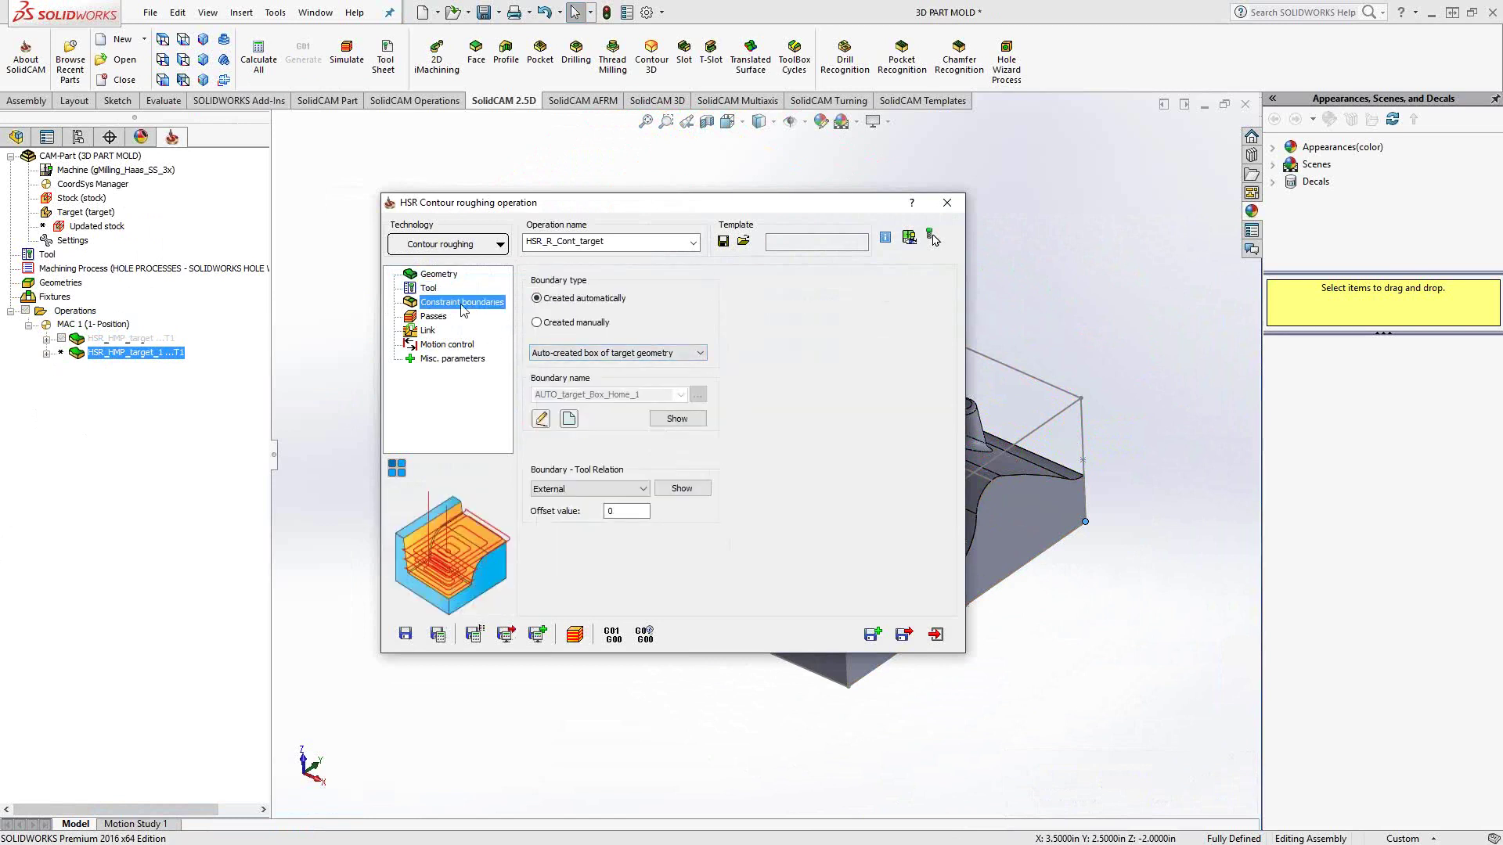
Step: Set the Contour roughing passes to a step down of 0.25, and enable Detect core areas and Refine corners
{"action": "left_click", "coordinate": [433, 316]}
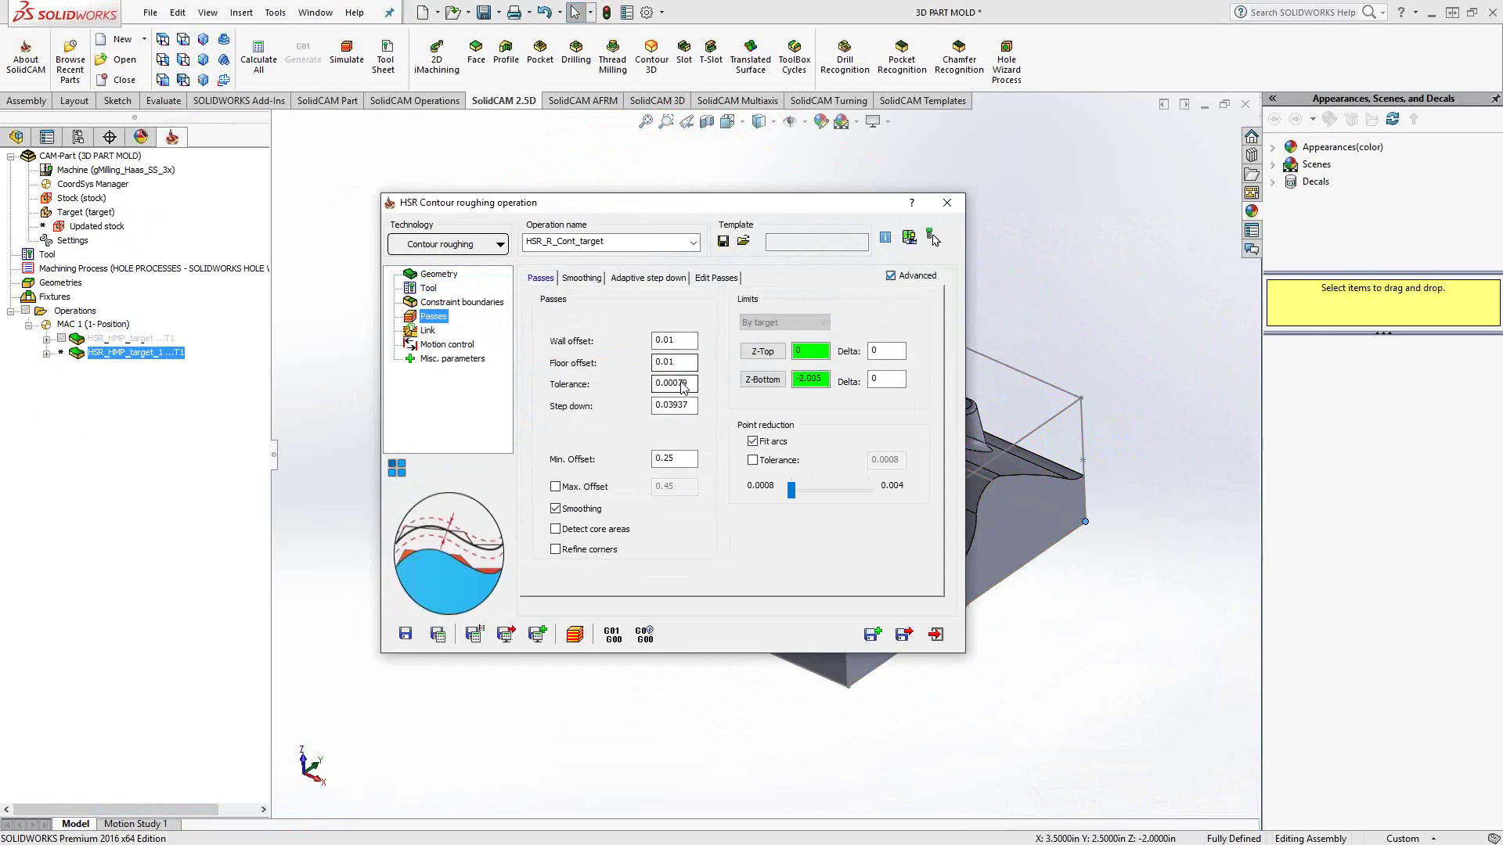
{"action": "double_click", "coordinate": [692, 406]}
{"action": "type", "text": ".25"}
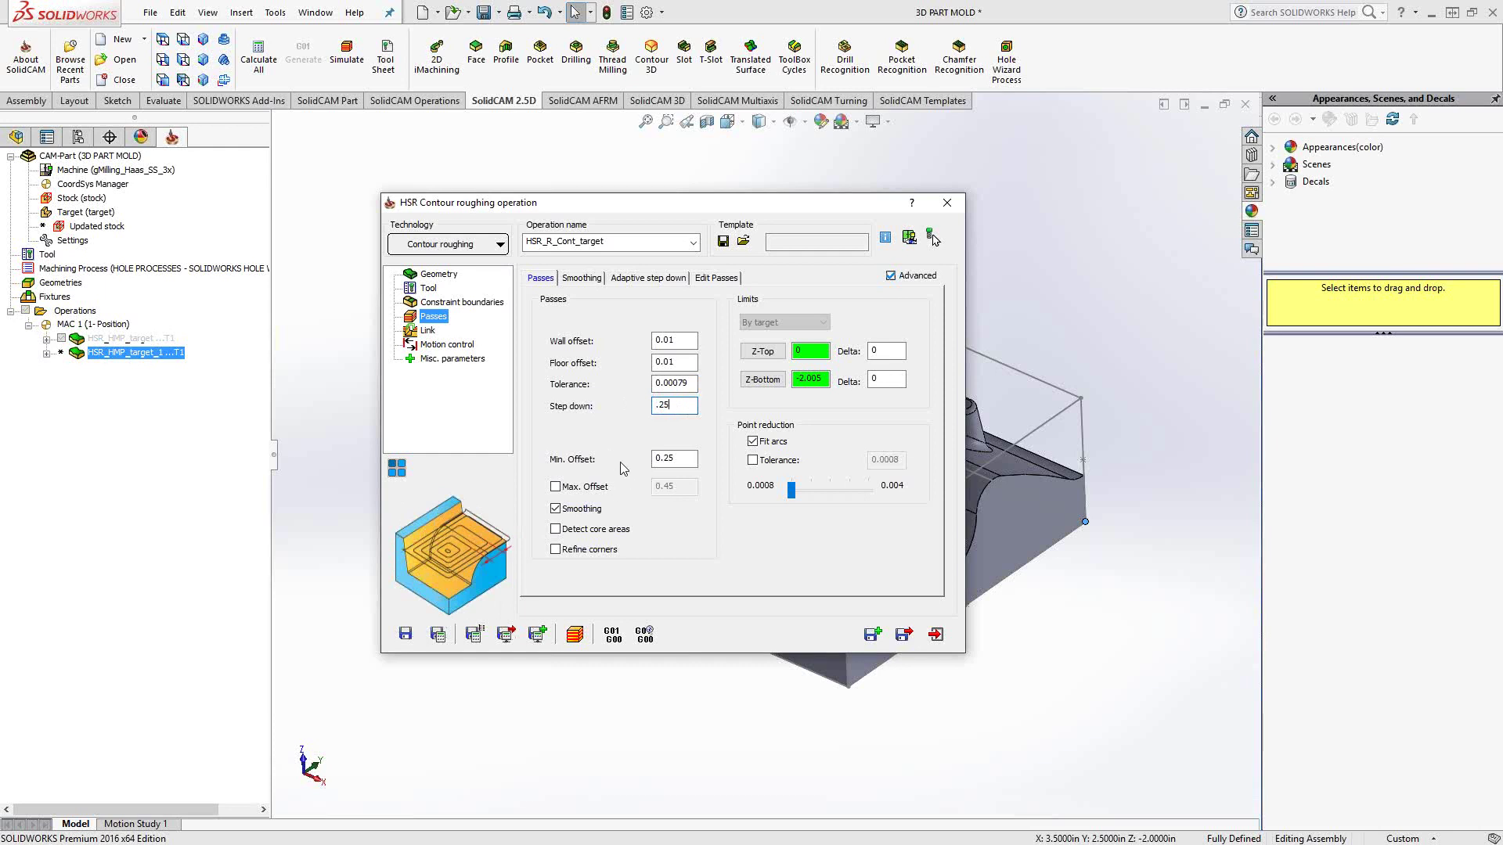
{"action": "left_click", "coordinate": [557, 487]}
{"action": "left_click", "coordinate": [556, 487]}
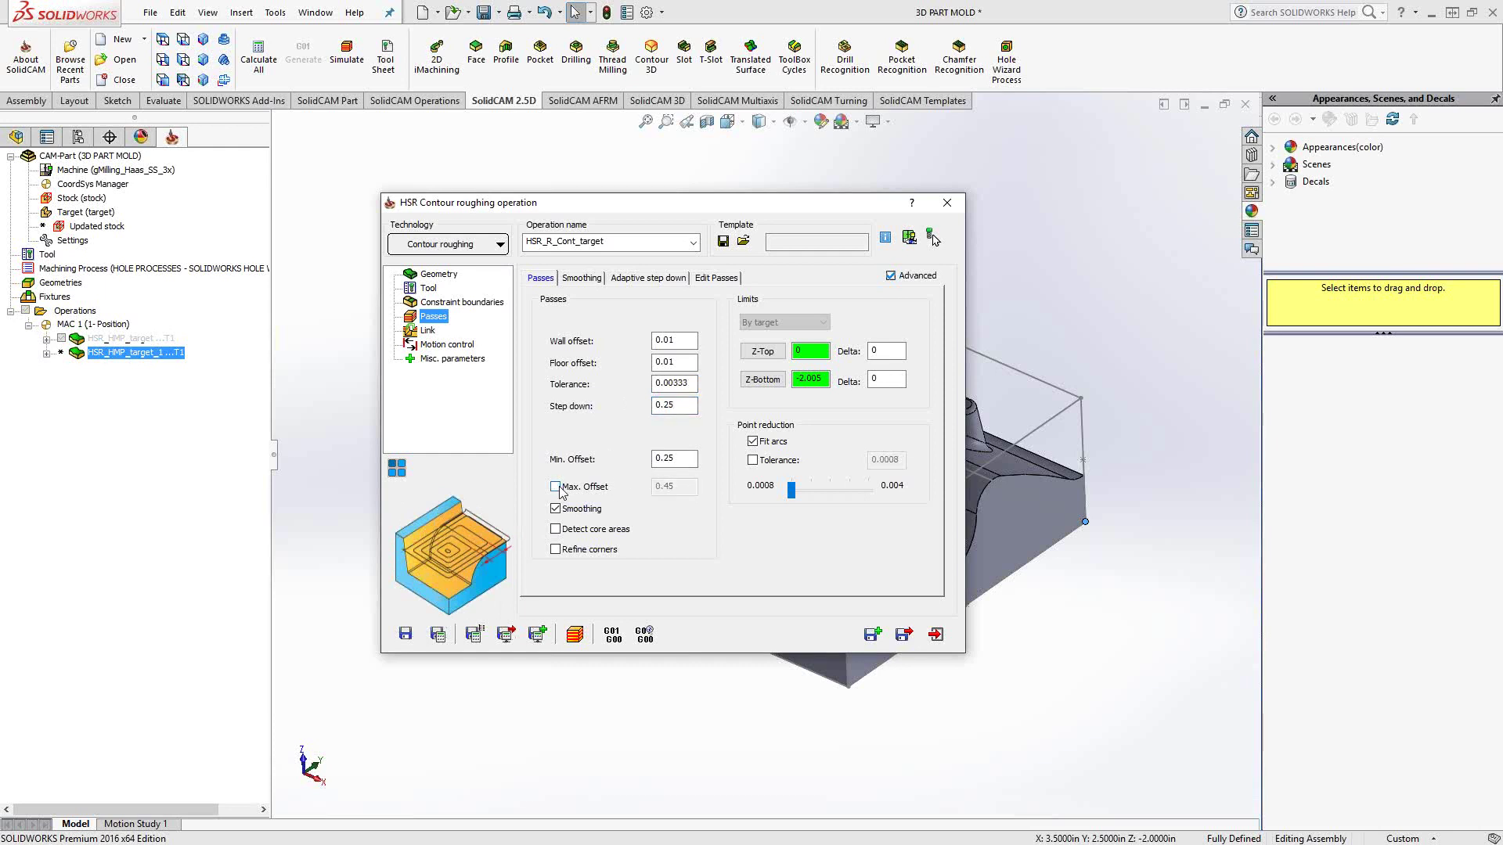
{"action": "left_click", "coordinate": [556, 530]}
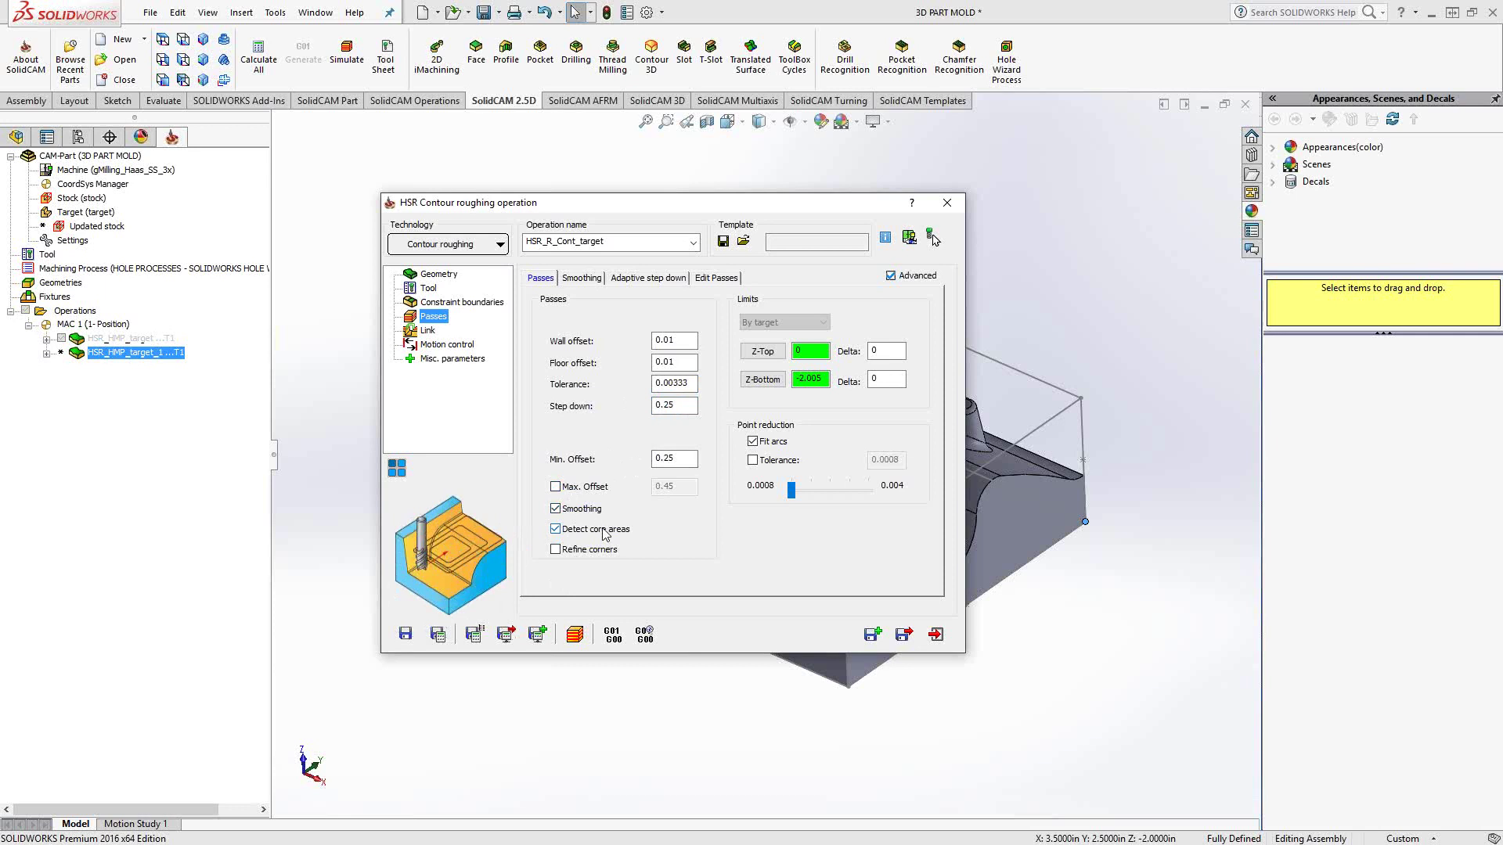
{"action": "mouse_move", "coordinate": [575, 559]}
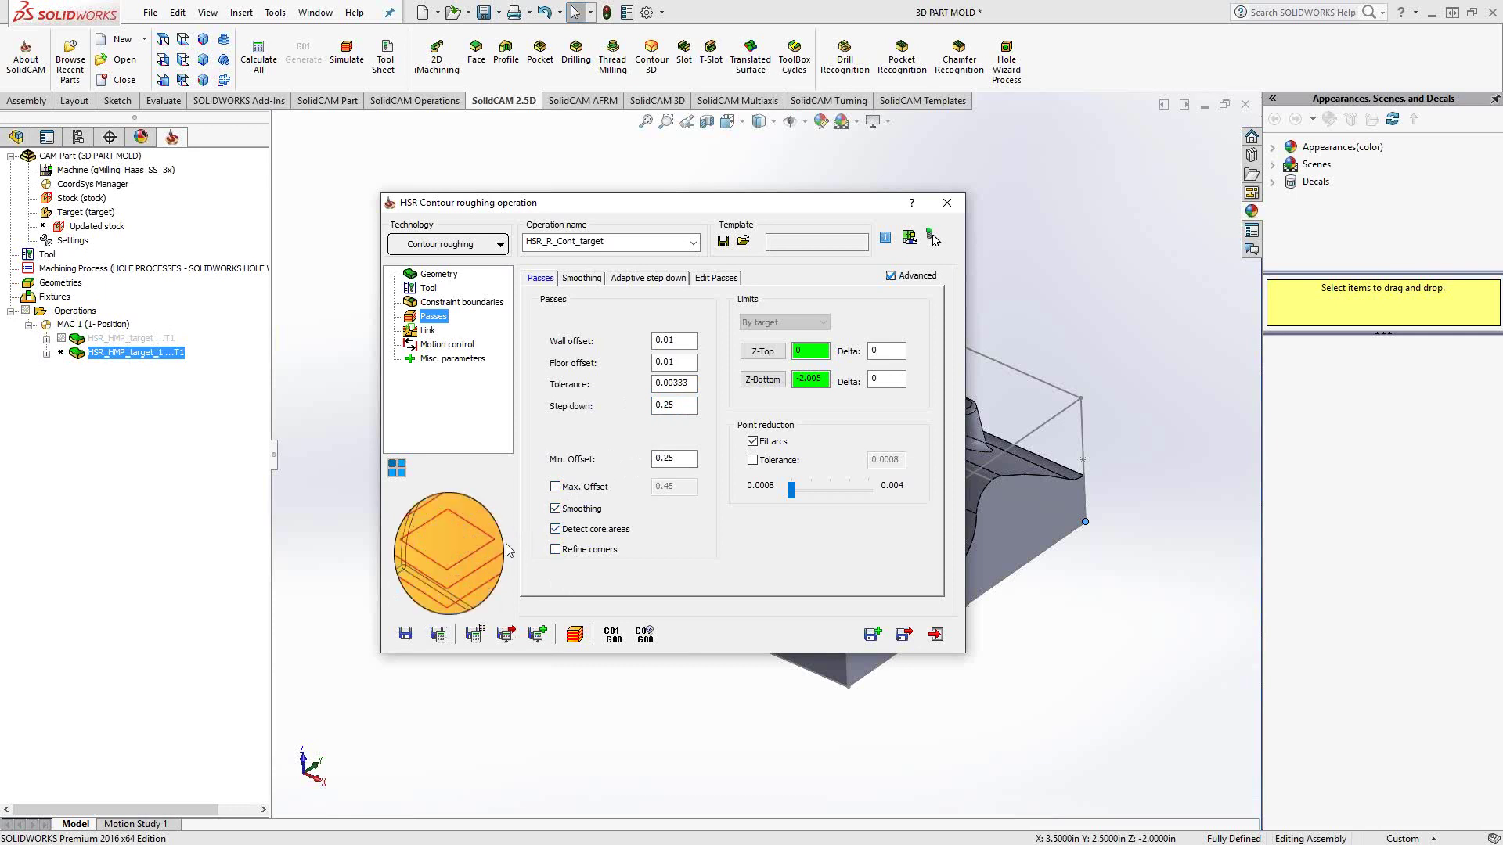
{"action": "left_click", "coordinate": [556, 550]}
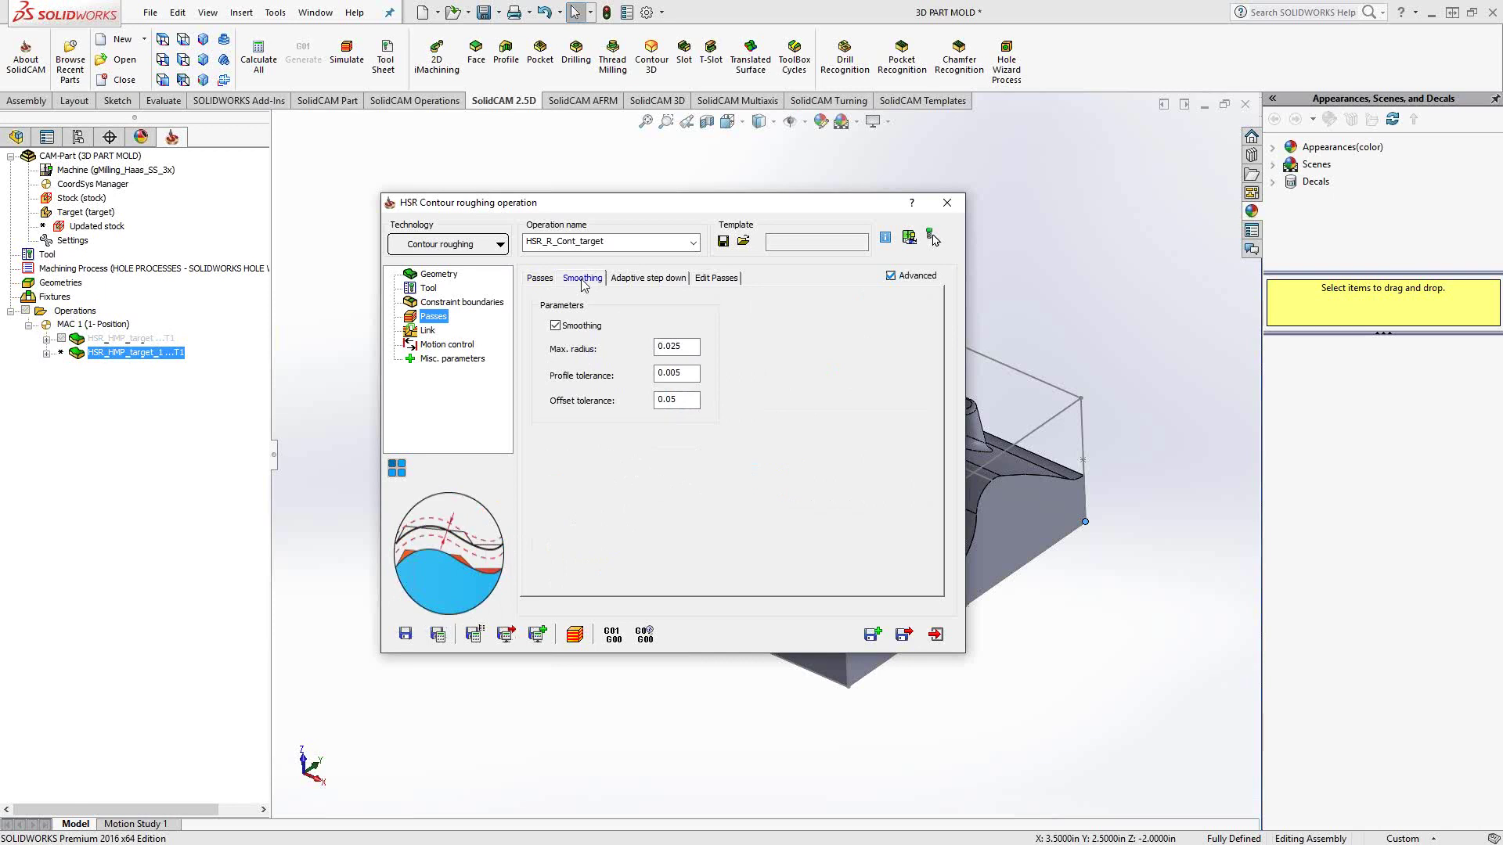
Step: Review the adaptive step down and link settings, and save and calculate the Contour roughing operation
{"action": "left_click", "coordinate": [650, 279]}
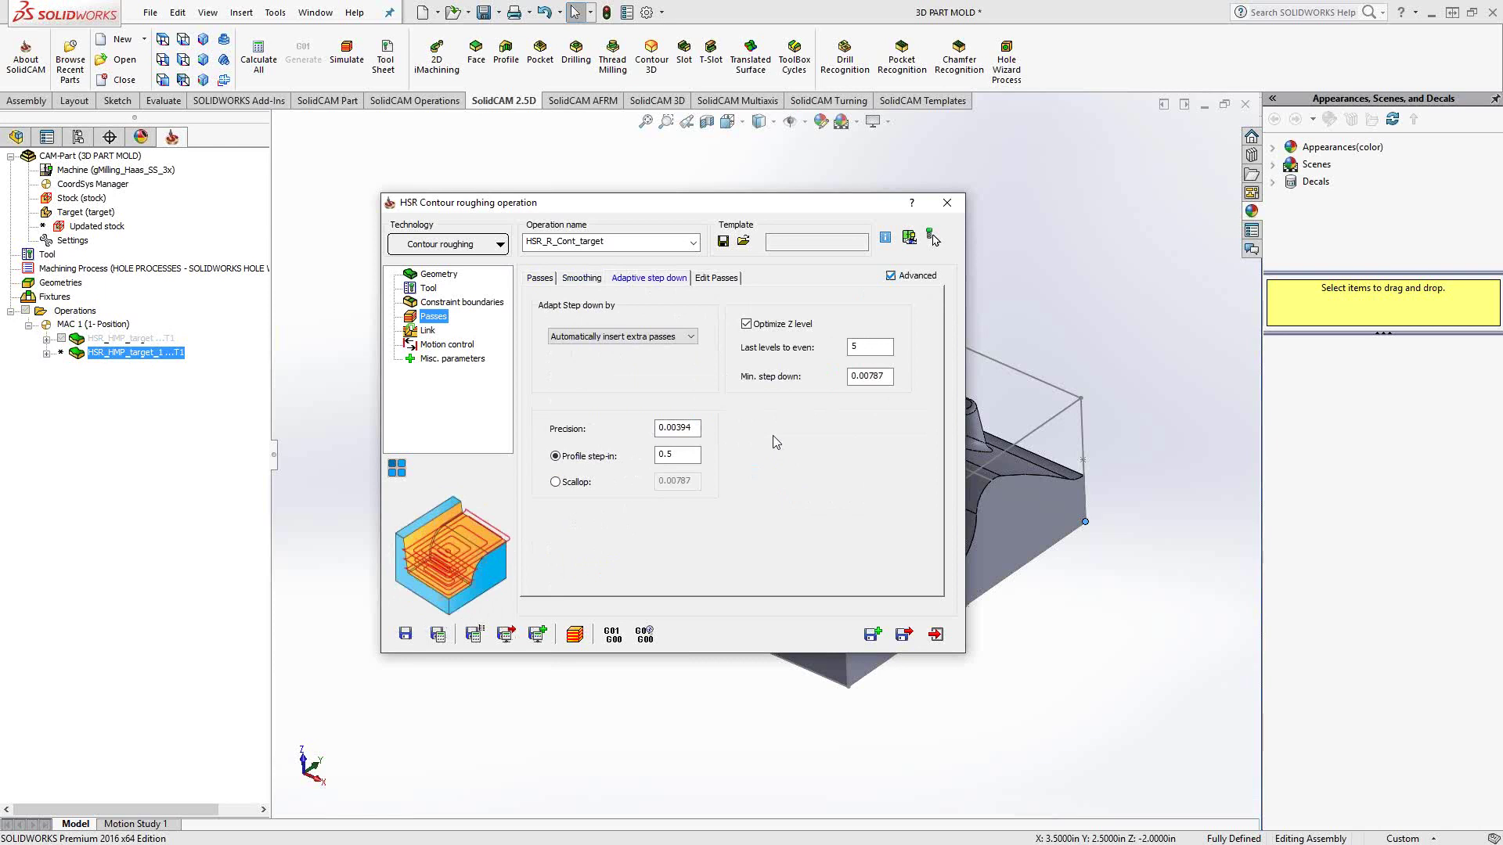
{"action": "left_click", "coordinate": [429, 330]}
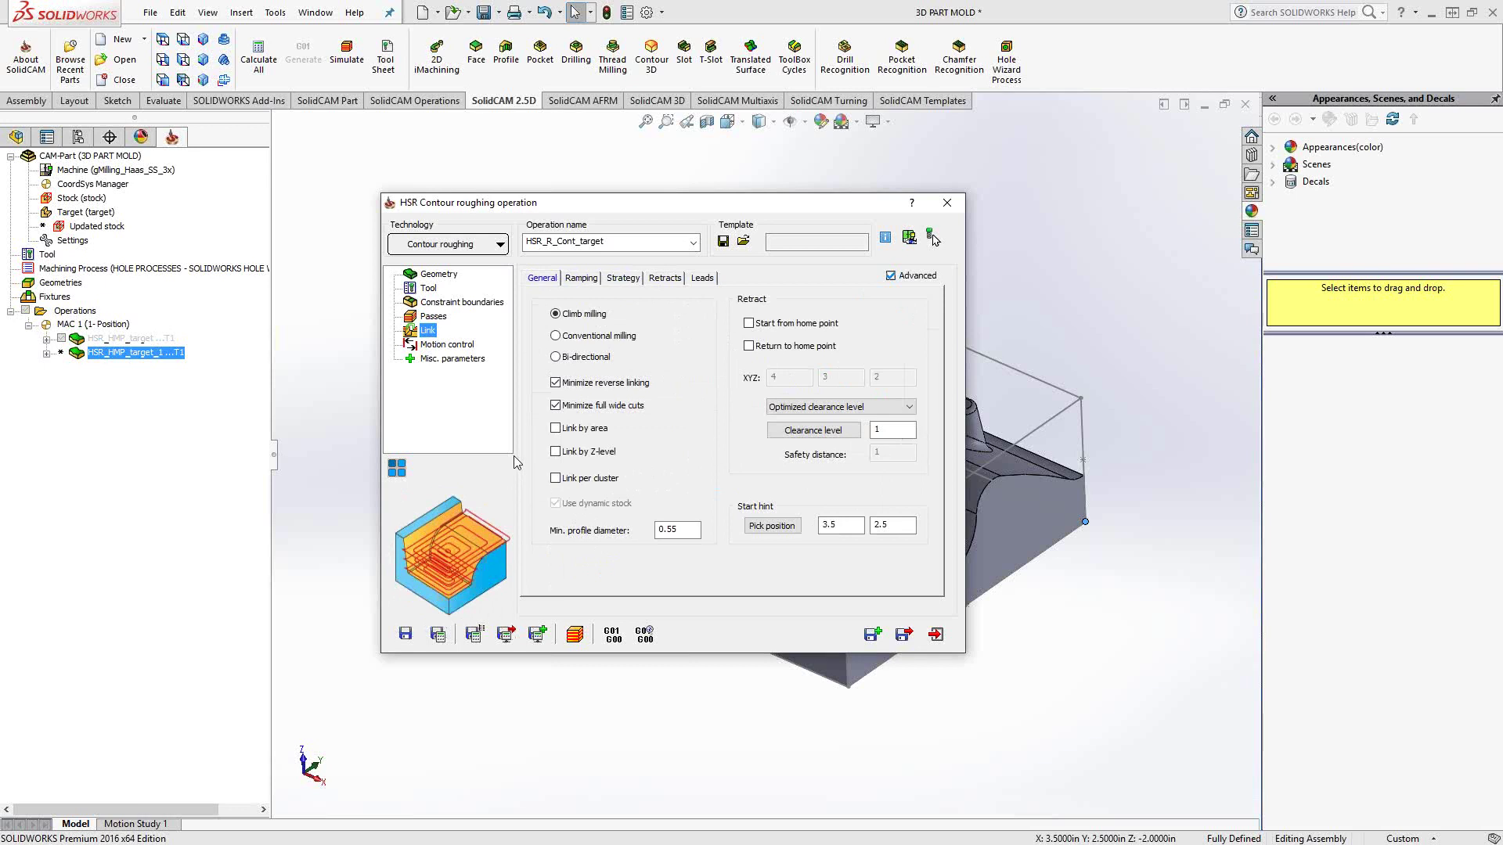
{"action": "left_click", "coordinate": [437, 634]}
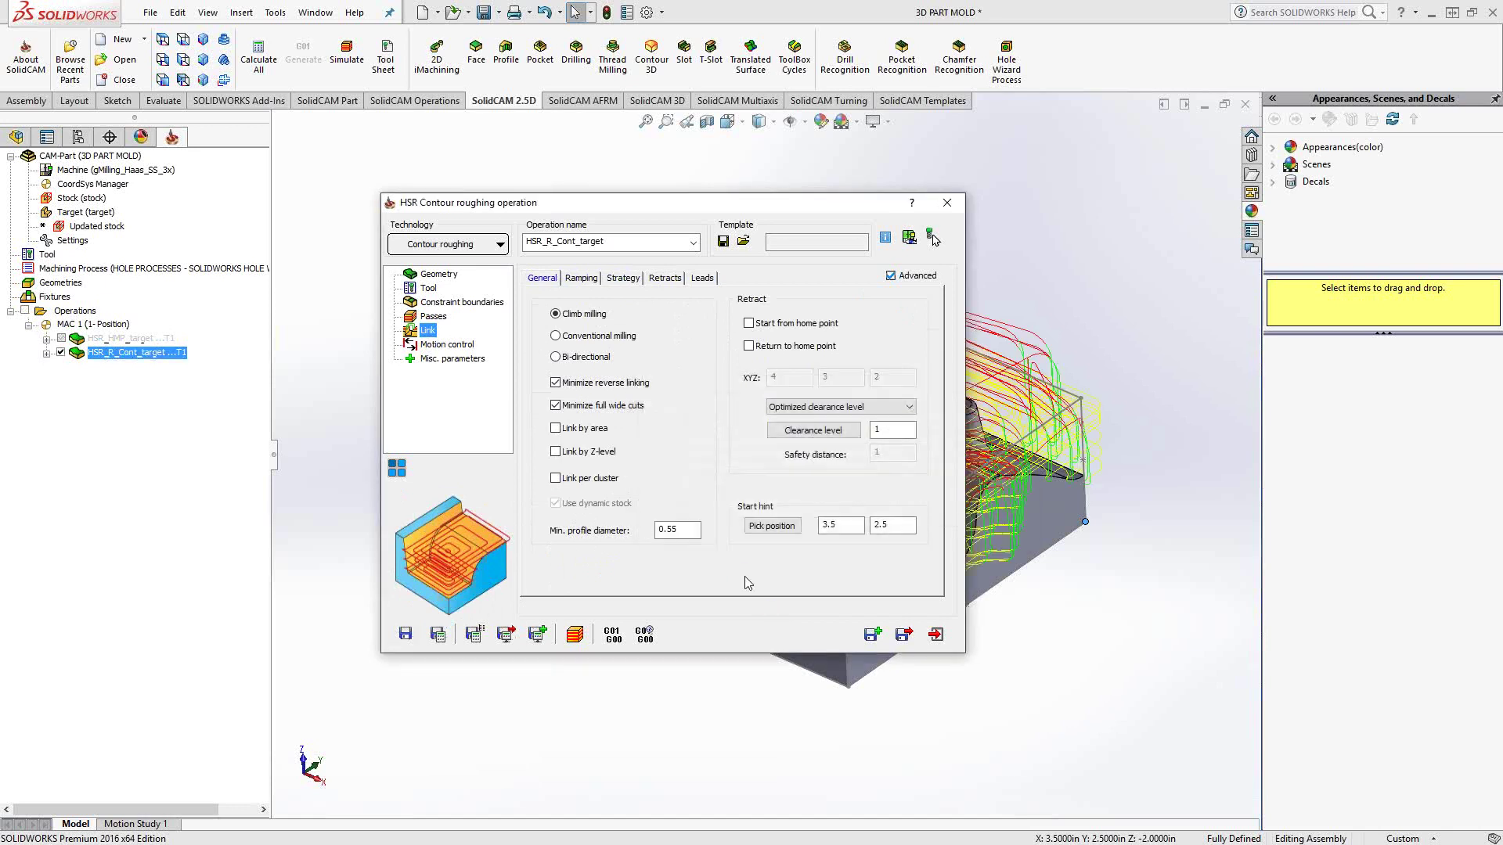
Step: Close the Contour roughing operation, inspect its toolpath on the model, and hide the toolpath
{"action": "left_click", "coordinate": [947, 203]}
{"action": "middle_click_drag", "start_coordinate": [759, 400], "coordinate": [742, 467]}
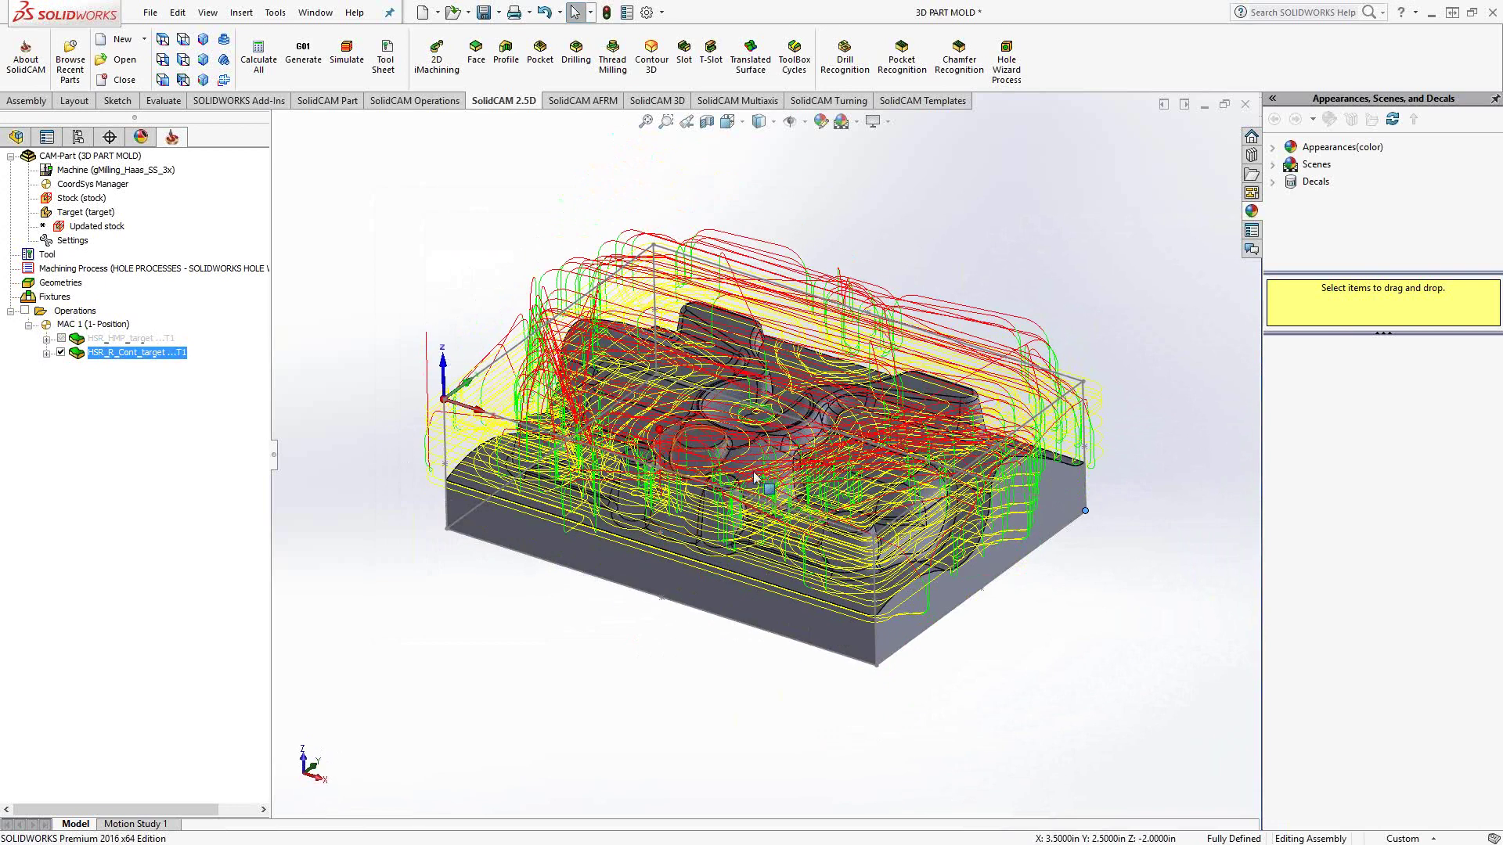
{"action": "mouse_move", "coordinate": [606, 360]}
{"action": "middle_mouse_down"}
{"action": "mouse_move", "coordinate": [698, 368]}
{"action": "mouse_move", "coordinate": [594, 352]}
{"action": "middle_mouse_up"}
{"action": "left_click", "coordinate": [61, 353]}
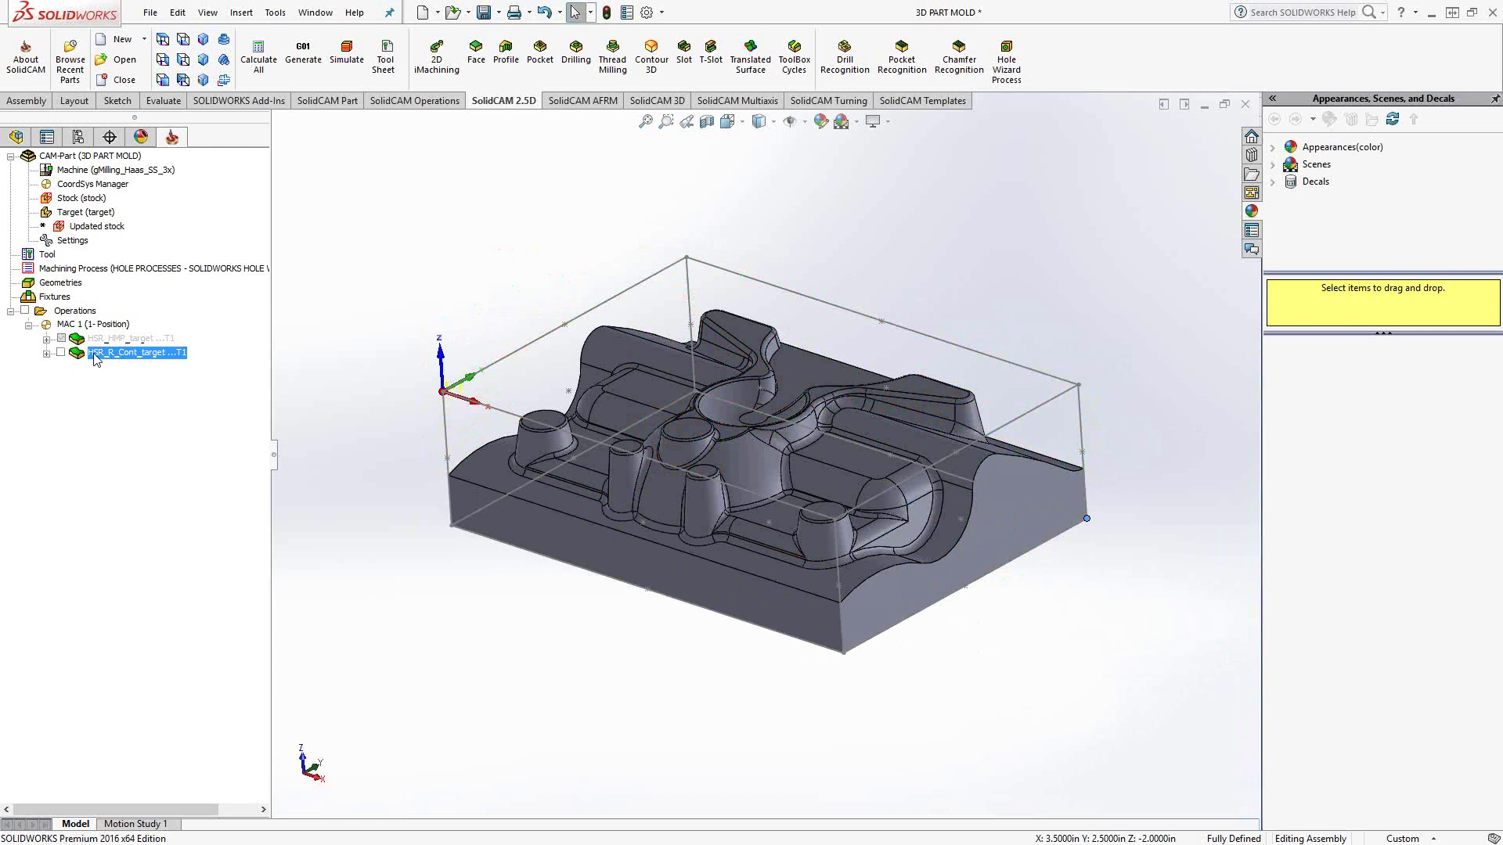
Step: Save a copy of the Contour roughing operation, close it, and suppress the original Contour roughing operation
{"action": "double_click", "coordinate": [101, 353]}
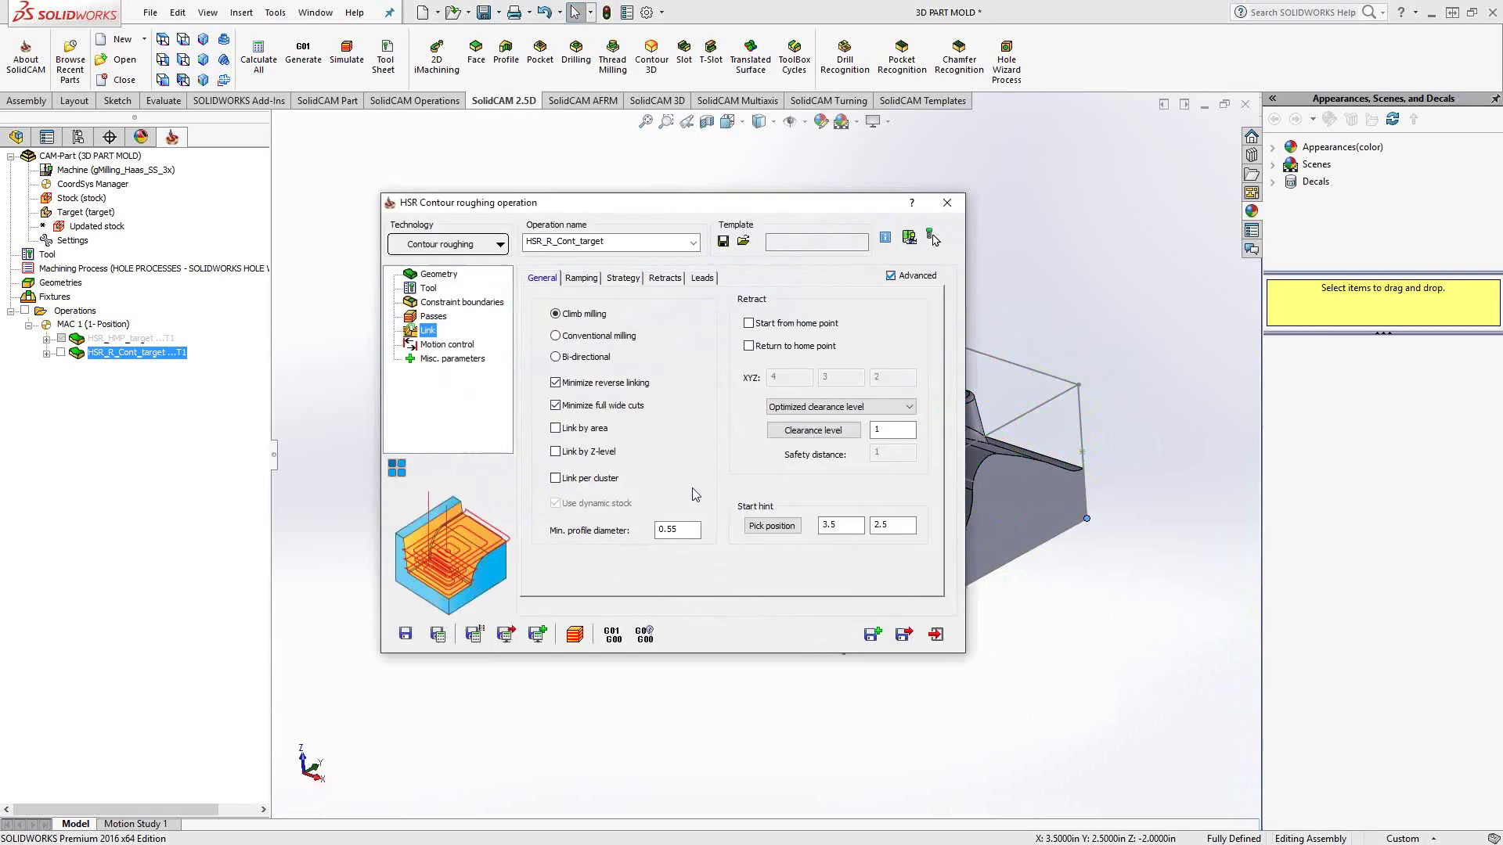
{"action": "left_click", "coordinate": [873, 634]}
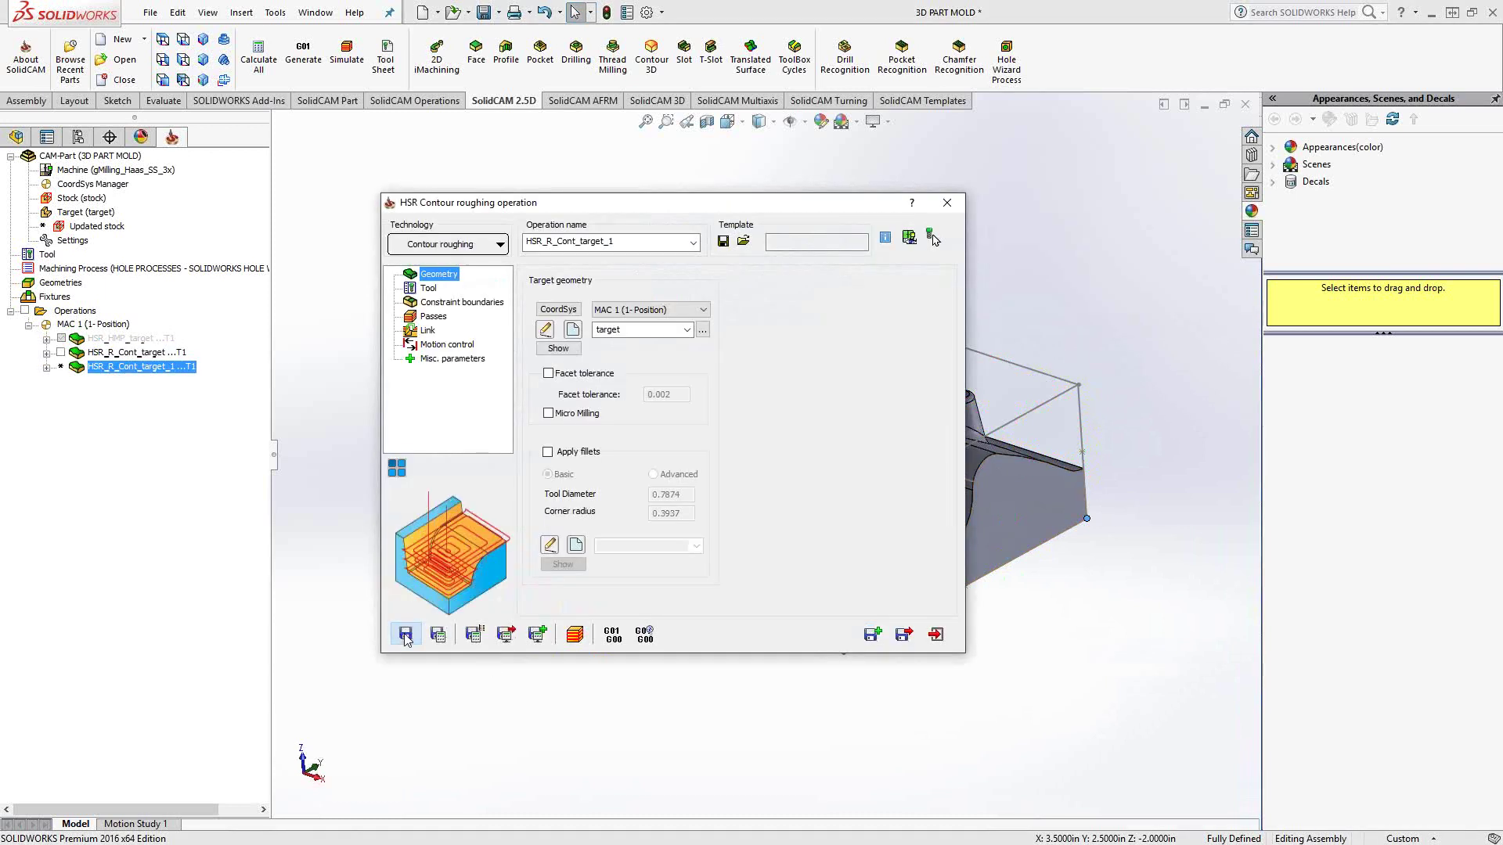
{"action": "left_click", "coordinate": [947, 203]}
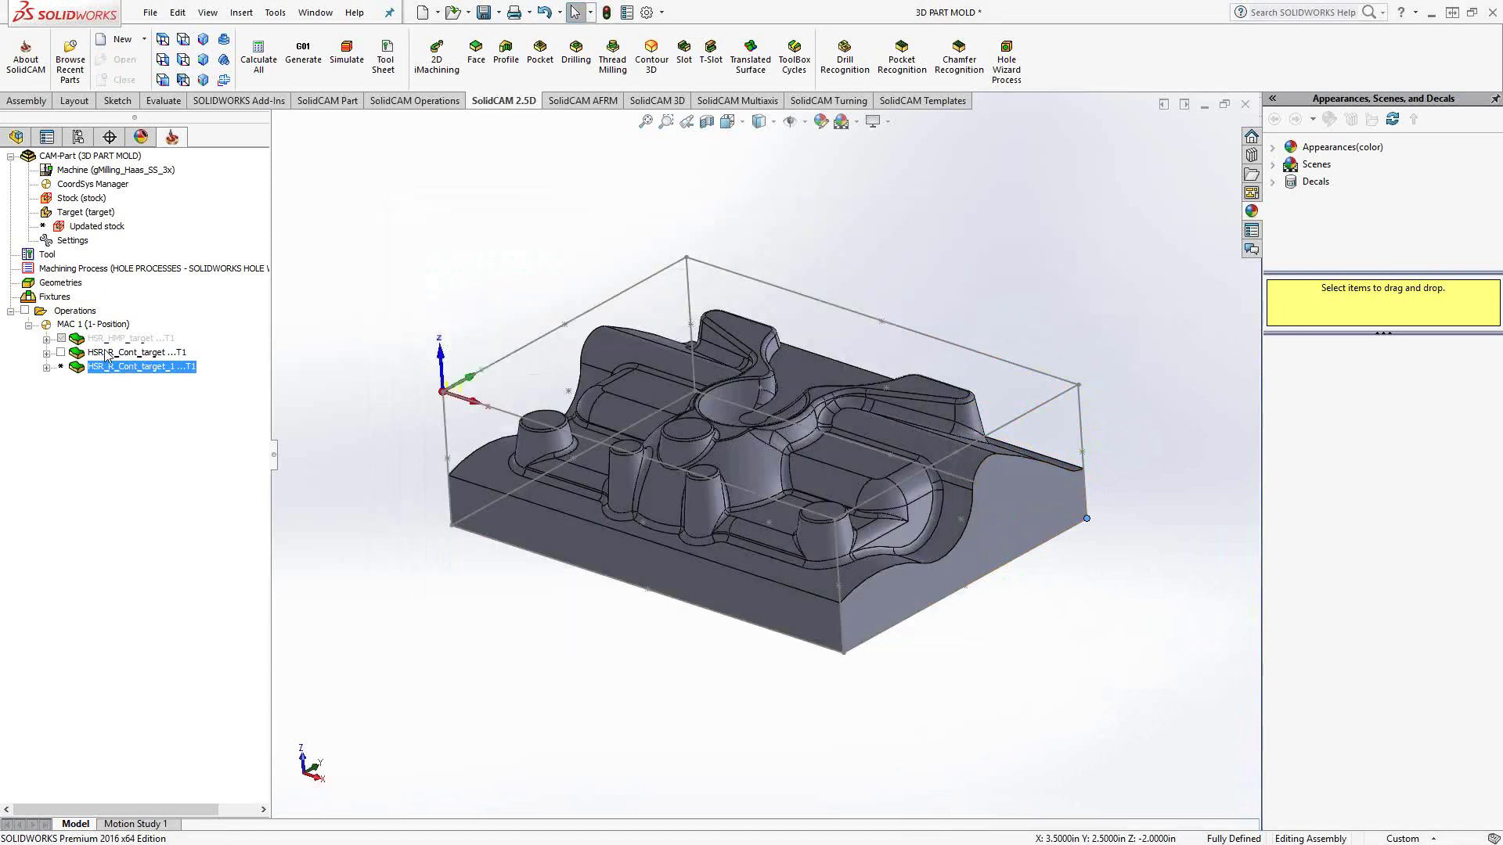
{"action": "right_click", "coordinate": [106, 353]}
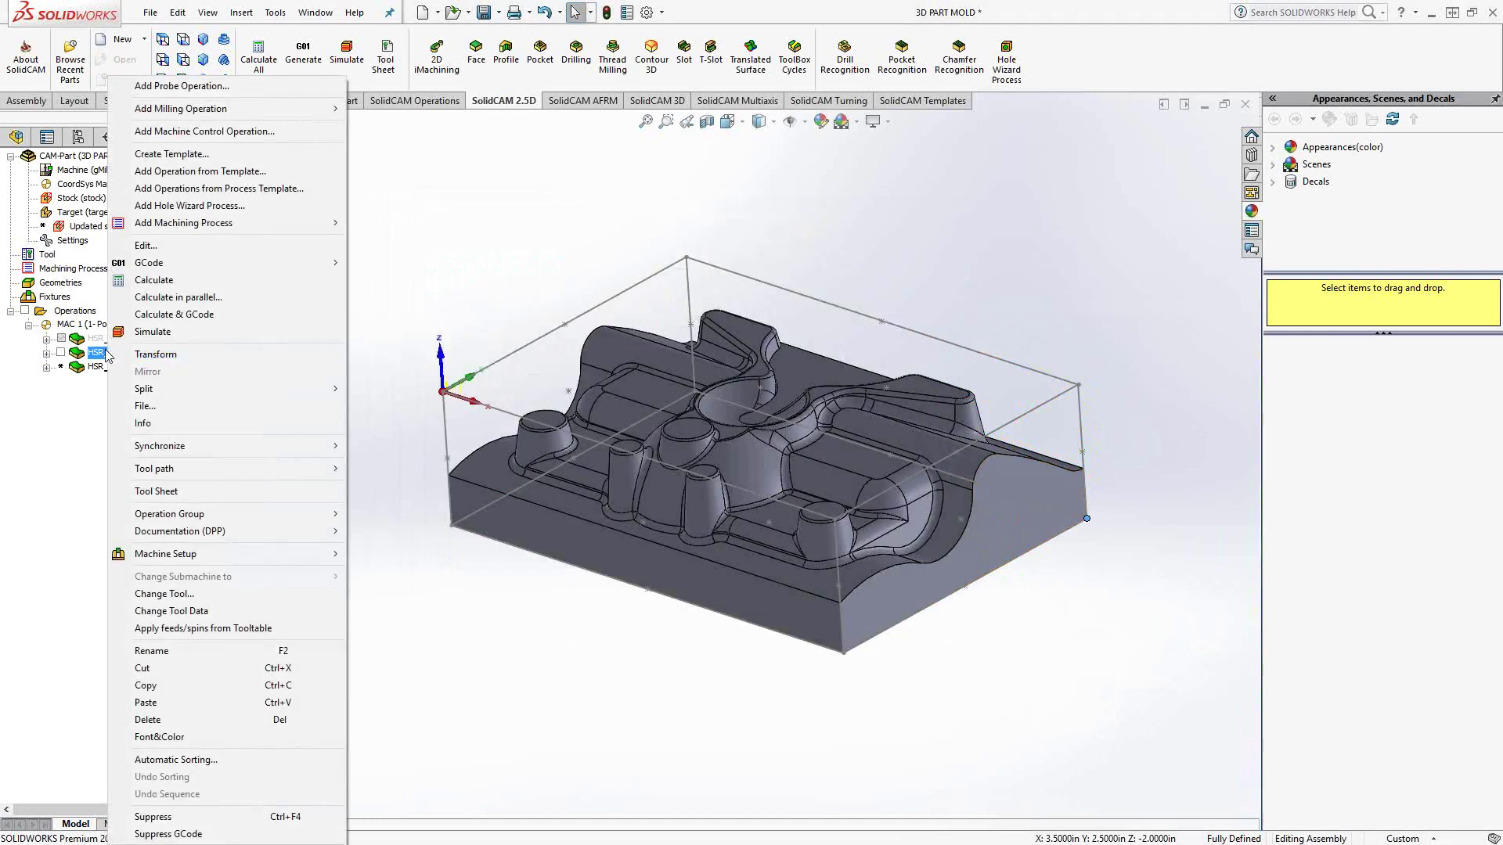
{"action": "left_click", "coordinate": [176, 817]}
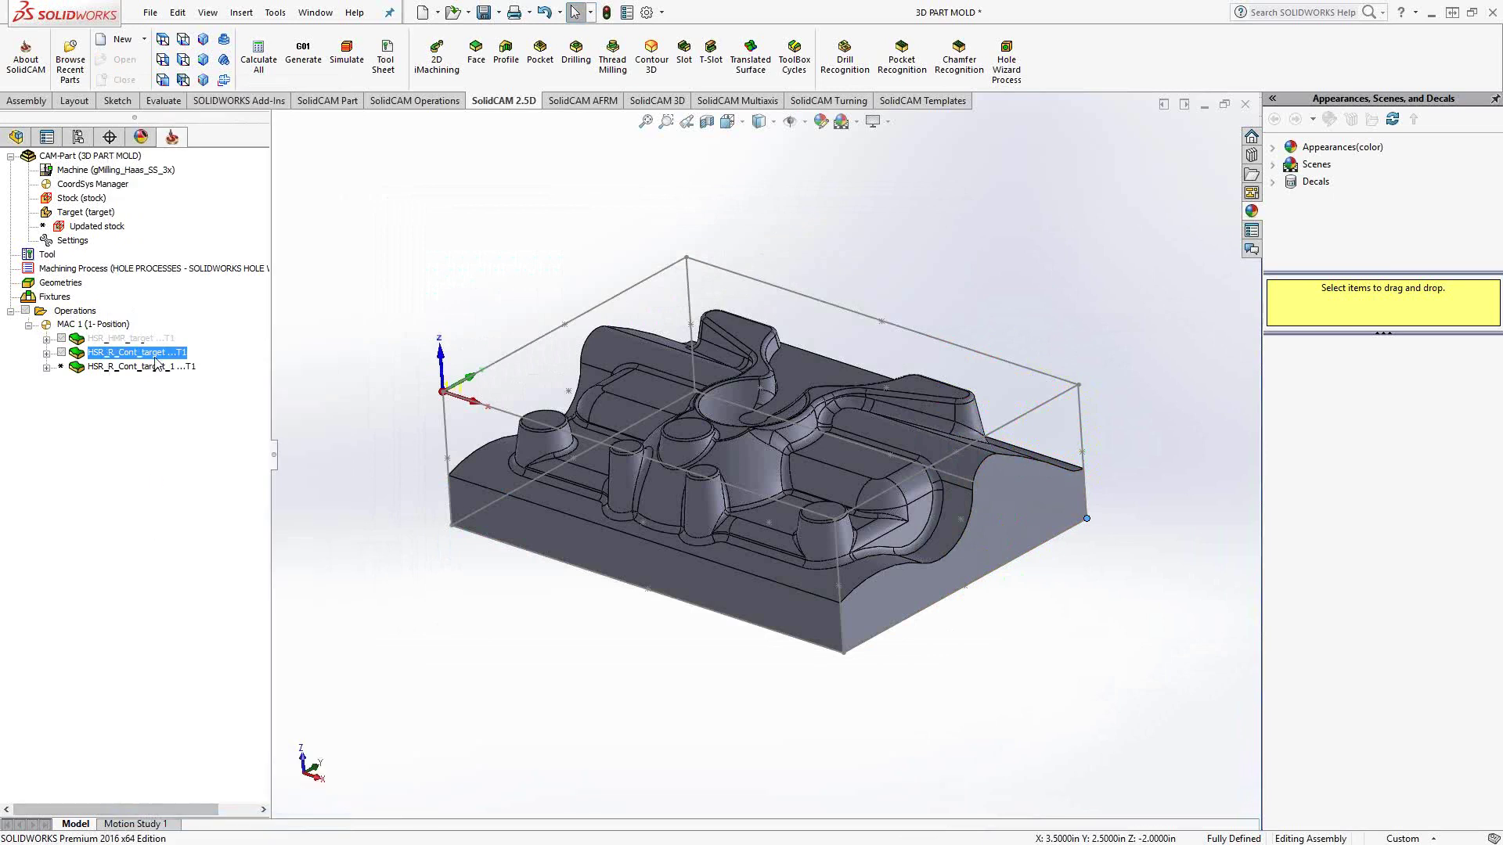
Step: Open the Contour roughing copy, change its technology to Hatch roughing, and check its constraint boundaries
{"action": "double_click", "coordinate": [111, 367]}
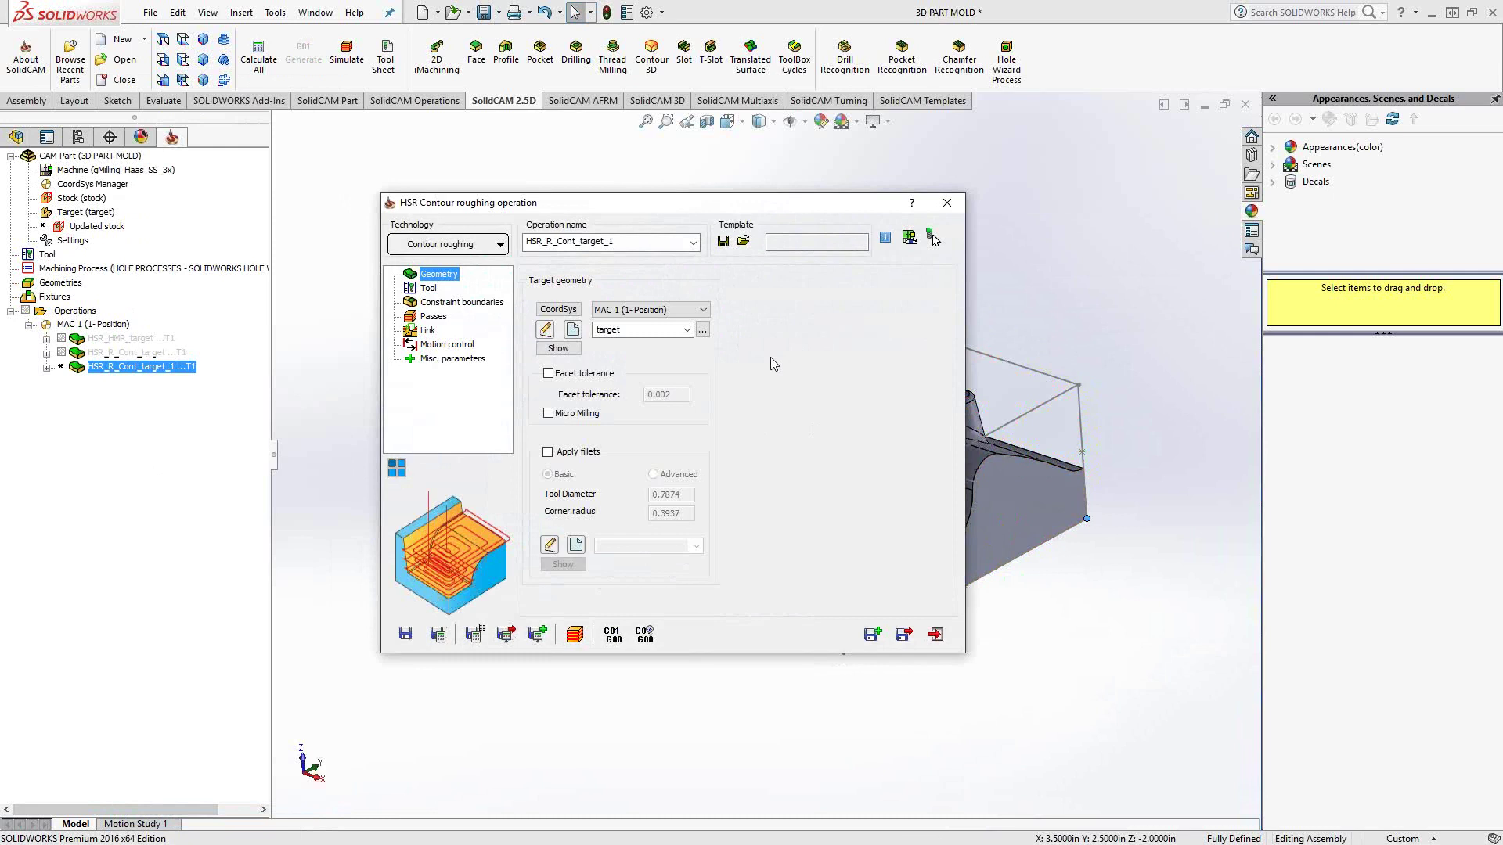
{"action": "left_click", "coordinate": [501, 247]}
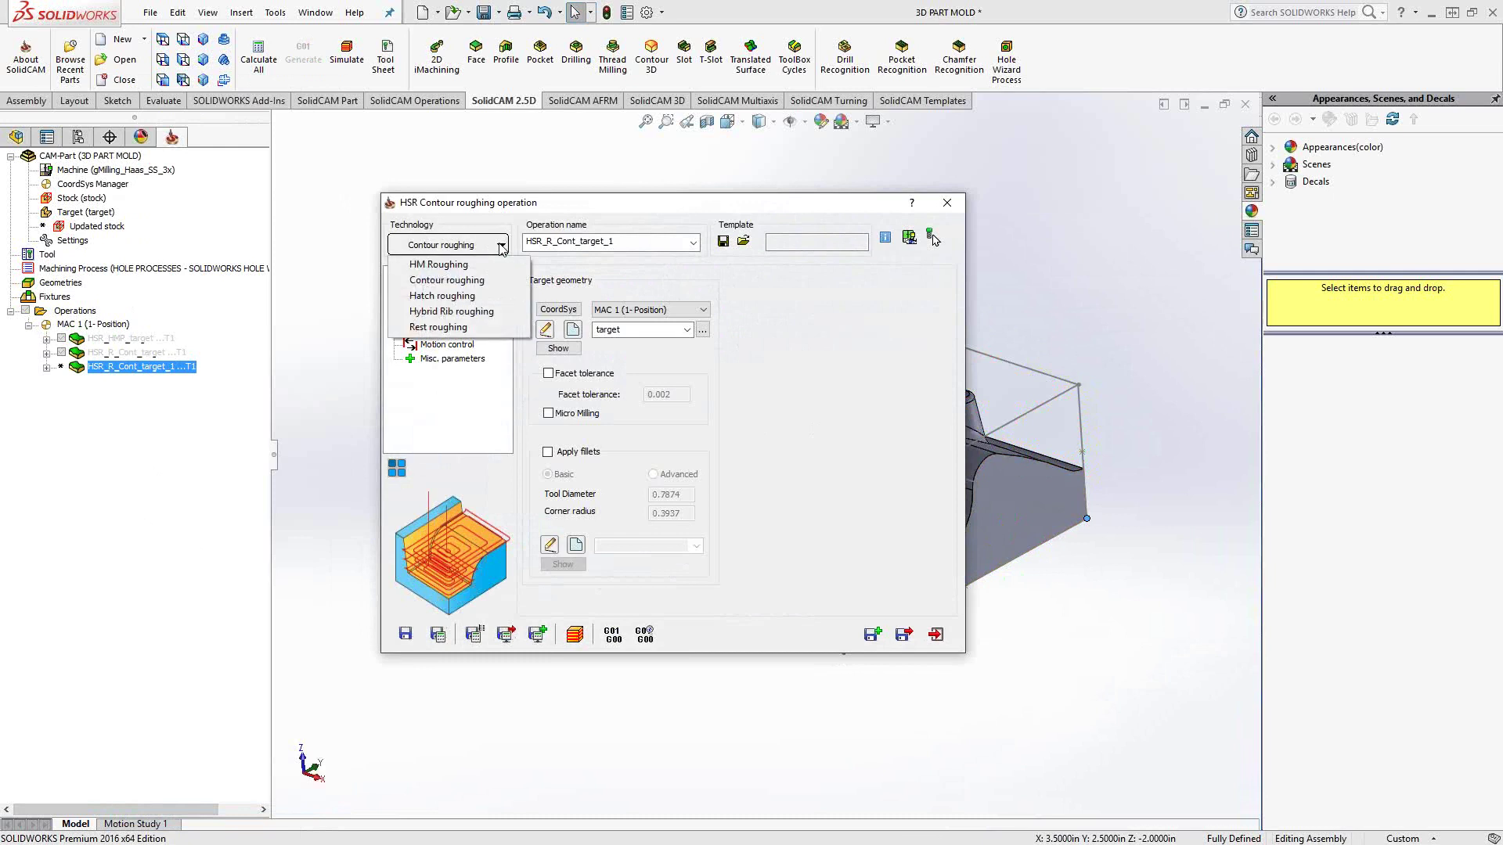
{"action": "left_click", "coordinate": [444, 296]}
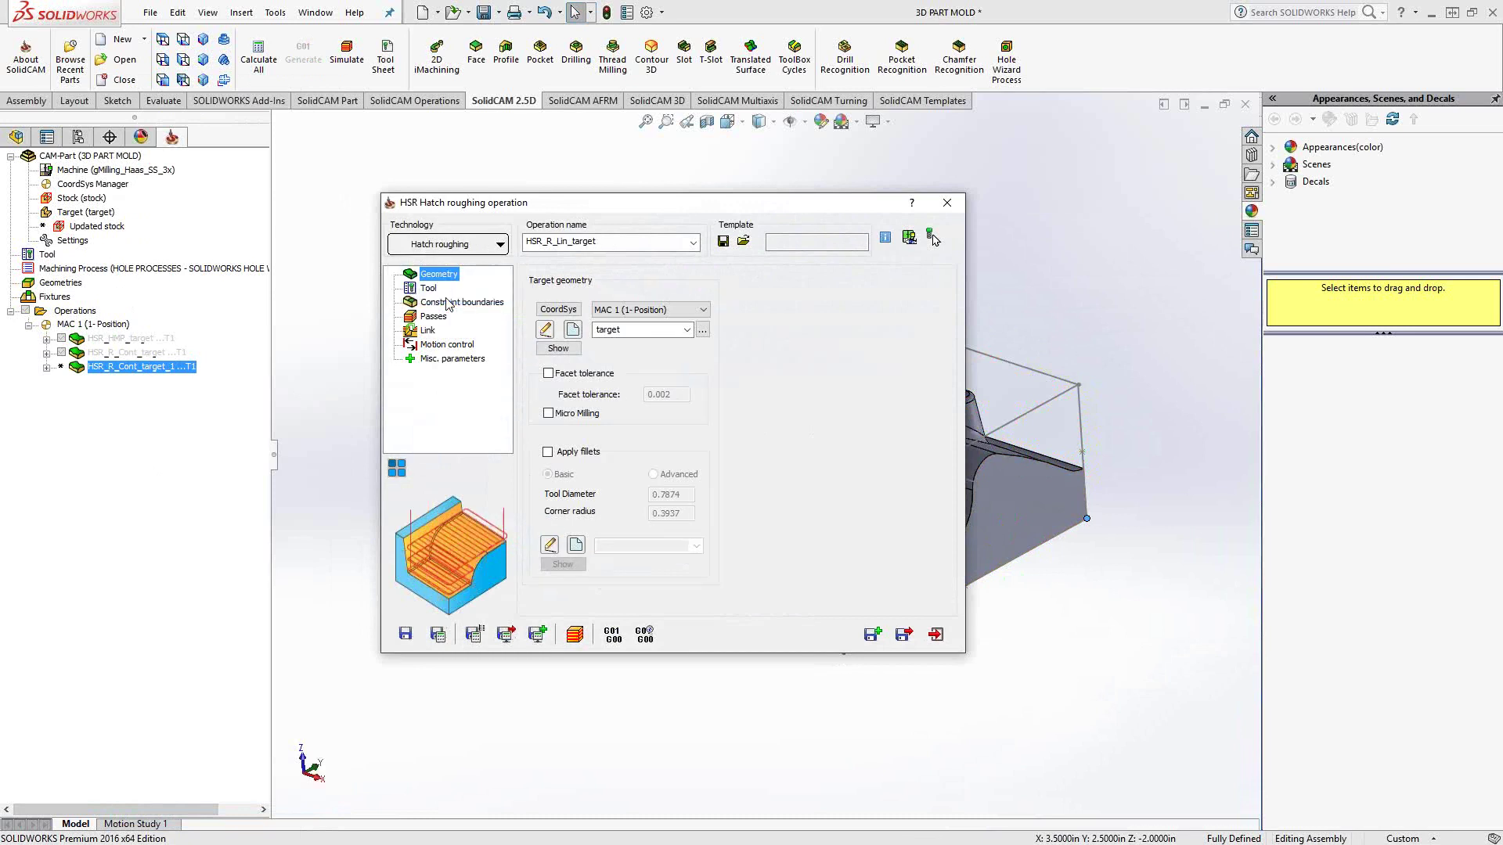
{"action": "left_click", "coordinate": [446, 304]}
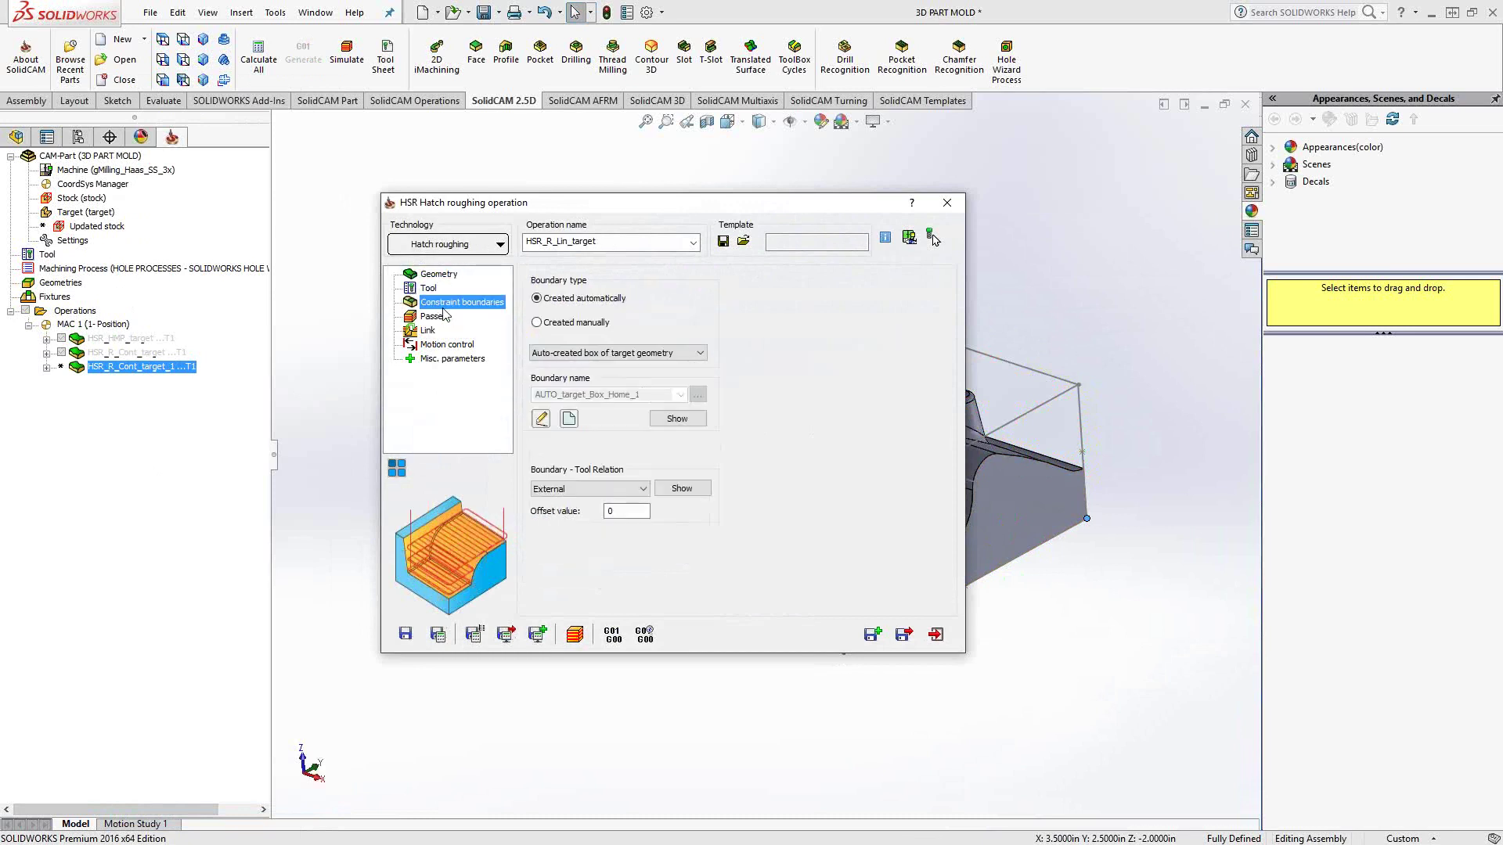
Step: Set the Hatch roughing passes to a step down of 0.25 and enable Refine corners
{"action": "left_click", "coordinate": [433, 316]}
{"action": "left_click_drag", "start_coordinate": [695, 416], "coordinate": [601, 416]}
{"action": "type", "text": ".25"}
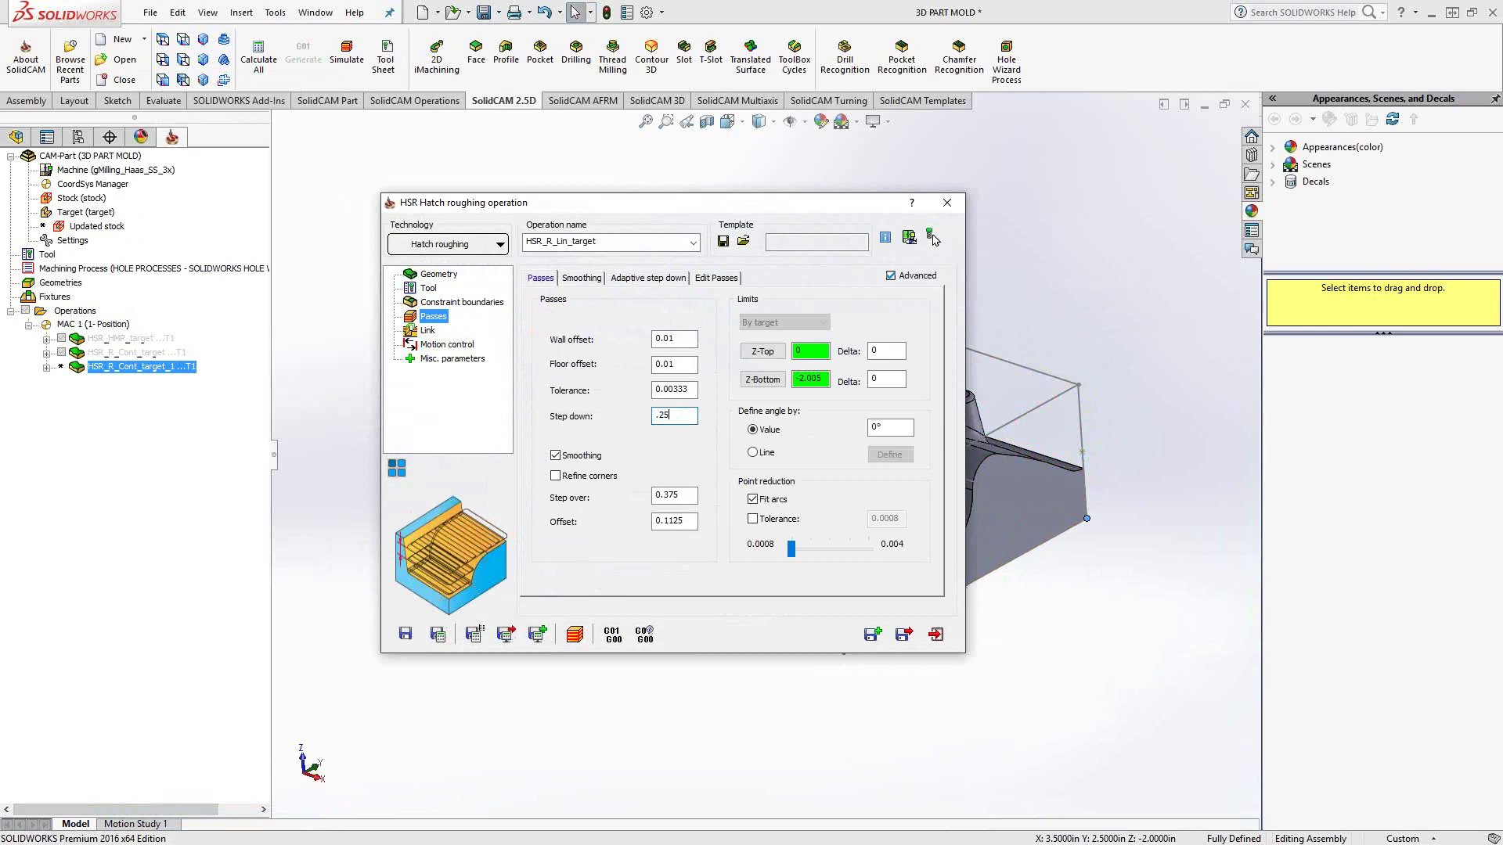
{"action": "left_click", "coordinate": [556, 476]}
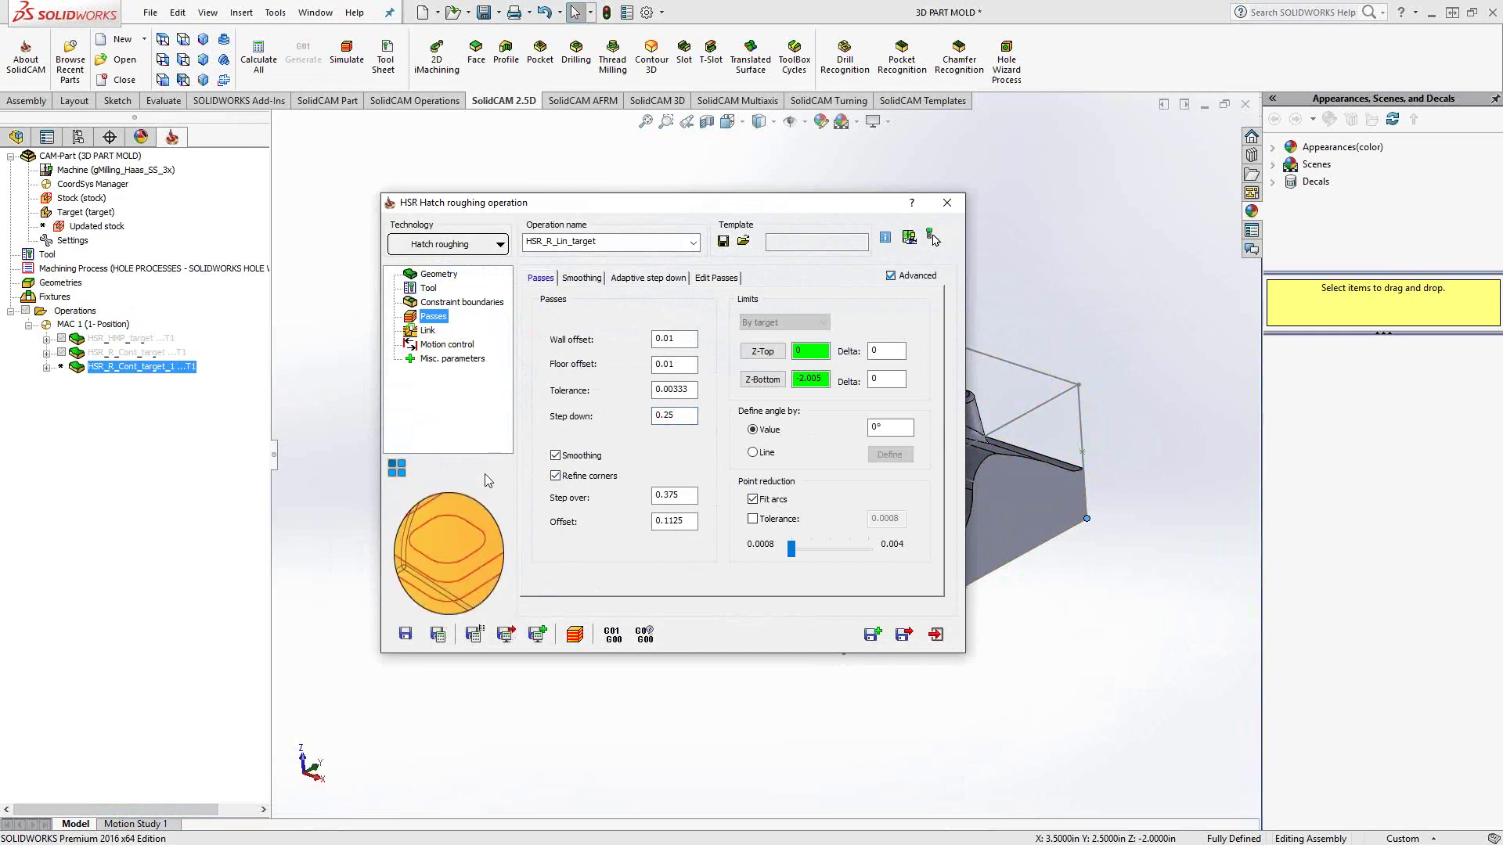
Step: Save and calculate the Hatch roughing operation, exit it, and hide its toolpath after inspecting it on the model
{"action": "left_click", "coordinate": [437, 634]}
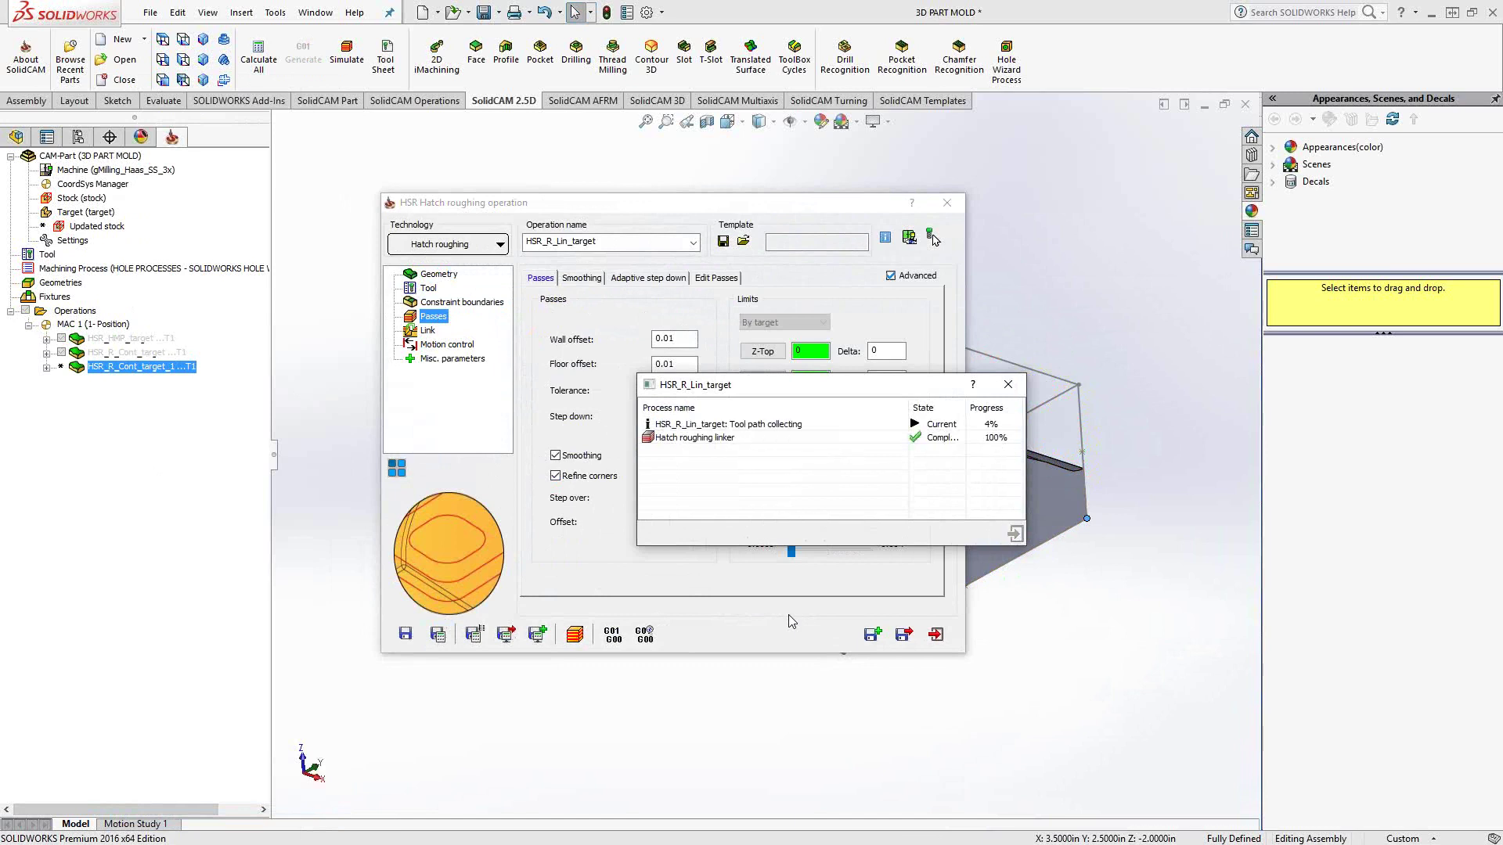
{"action": "left_click", "coordinate": [937, 635]}
{"action": "middle_click_drag", "start_coordinate": [865, 501], "coordinate": [831, 634]}
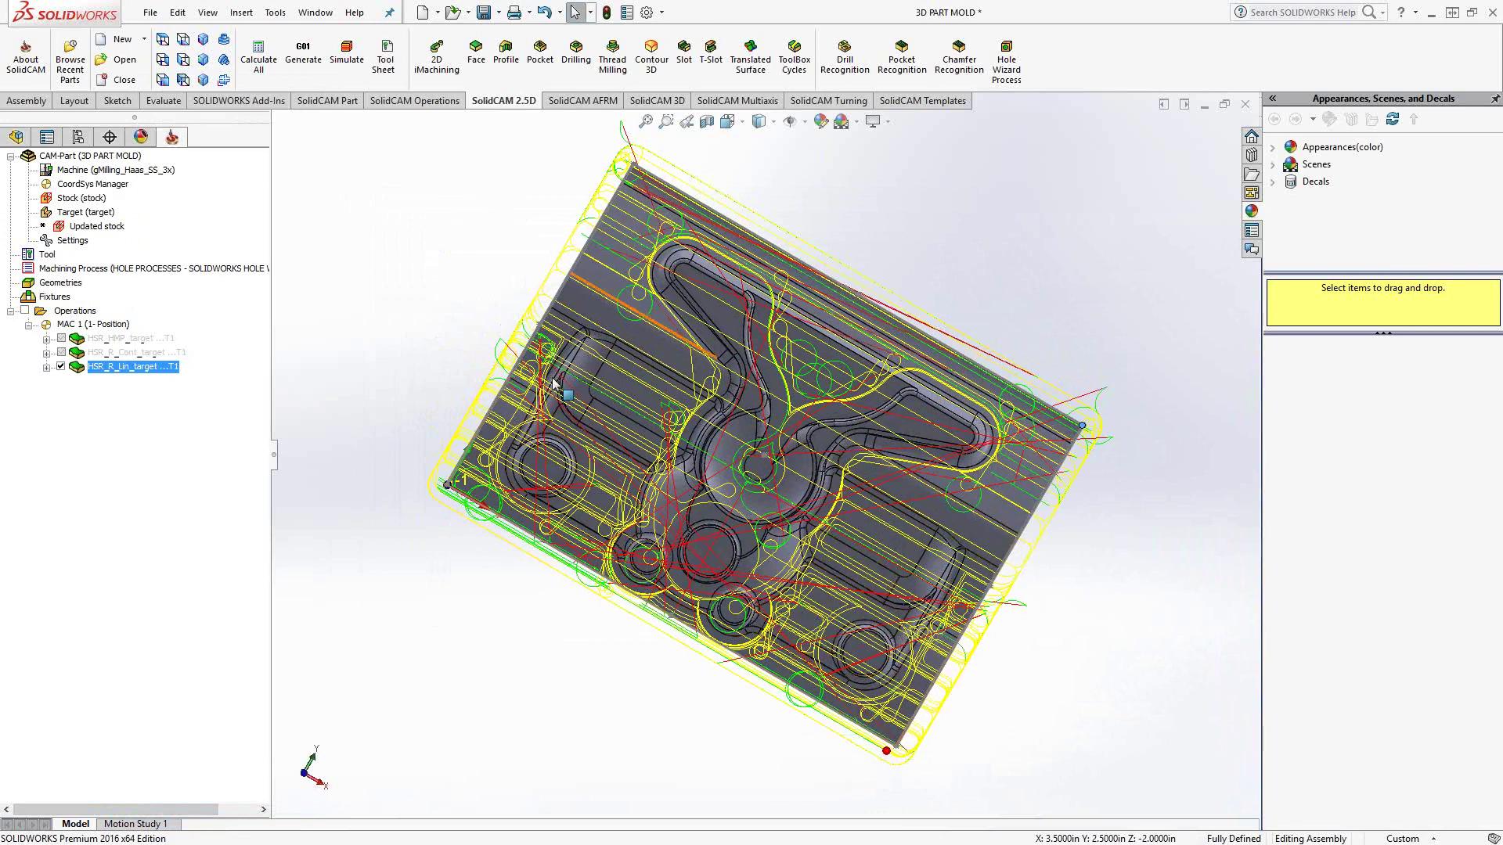
{"action": "middle_click_drag", "start_coordinate": [921, 495], "coordinate": [836, 425]}
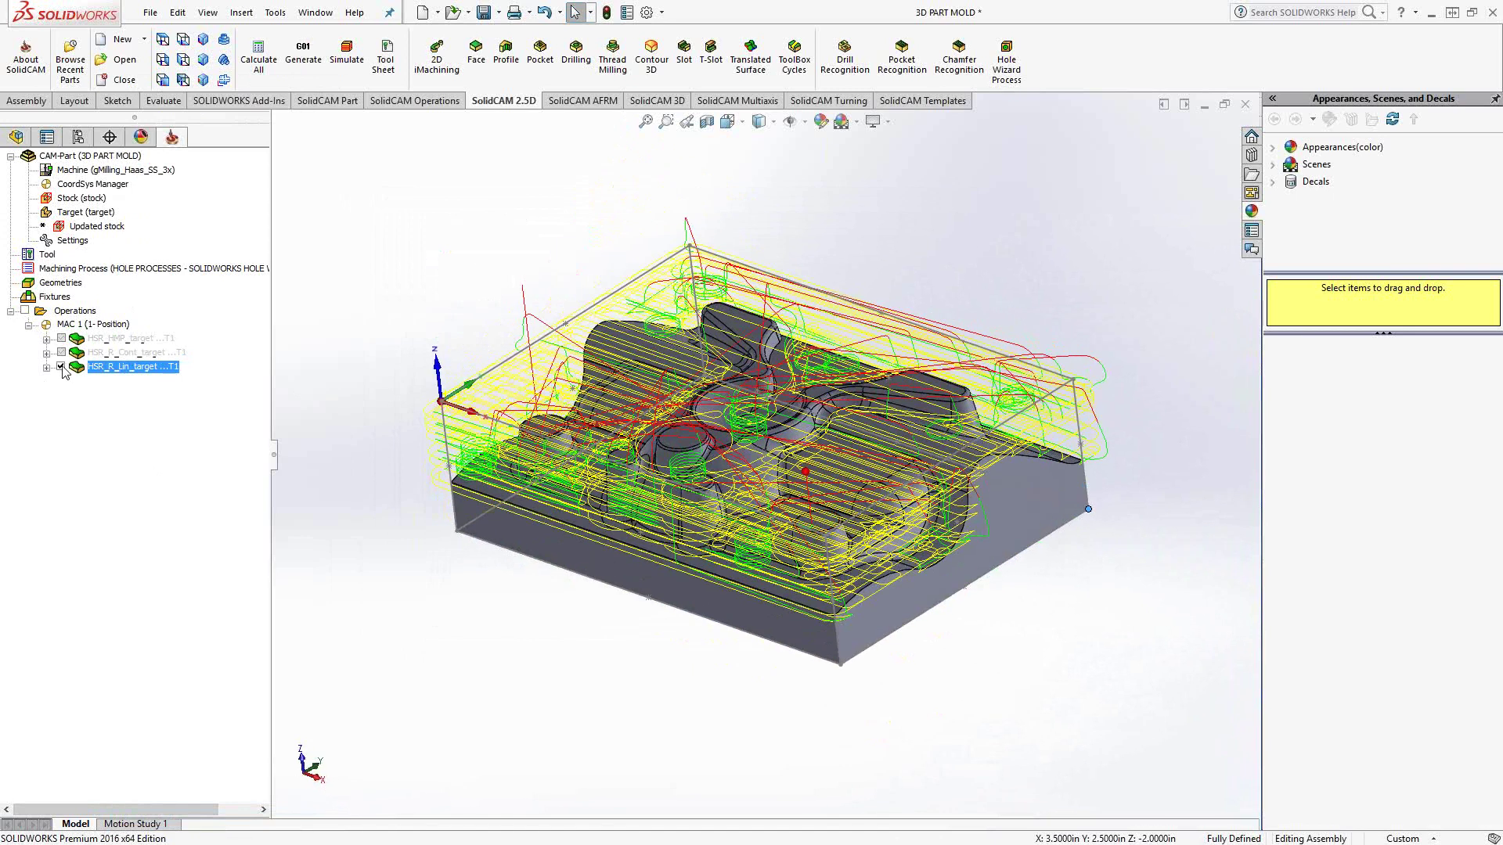
{"action": "left_click", "coordinate": [61, 367]}
Step: Suppress the Hatch roughing operation and unsuppress the original HM Roughing operation
{"action": "right_click", "coordinate": [95, 368]}
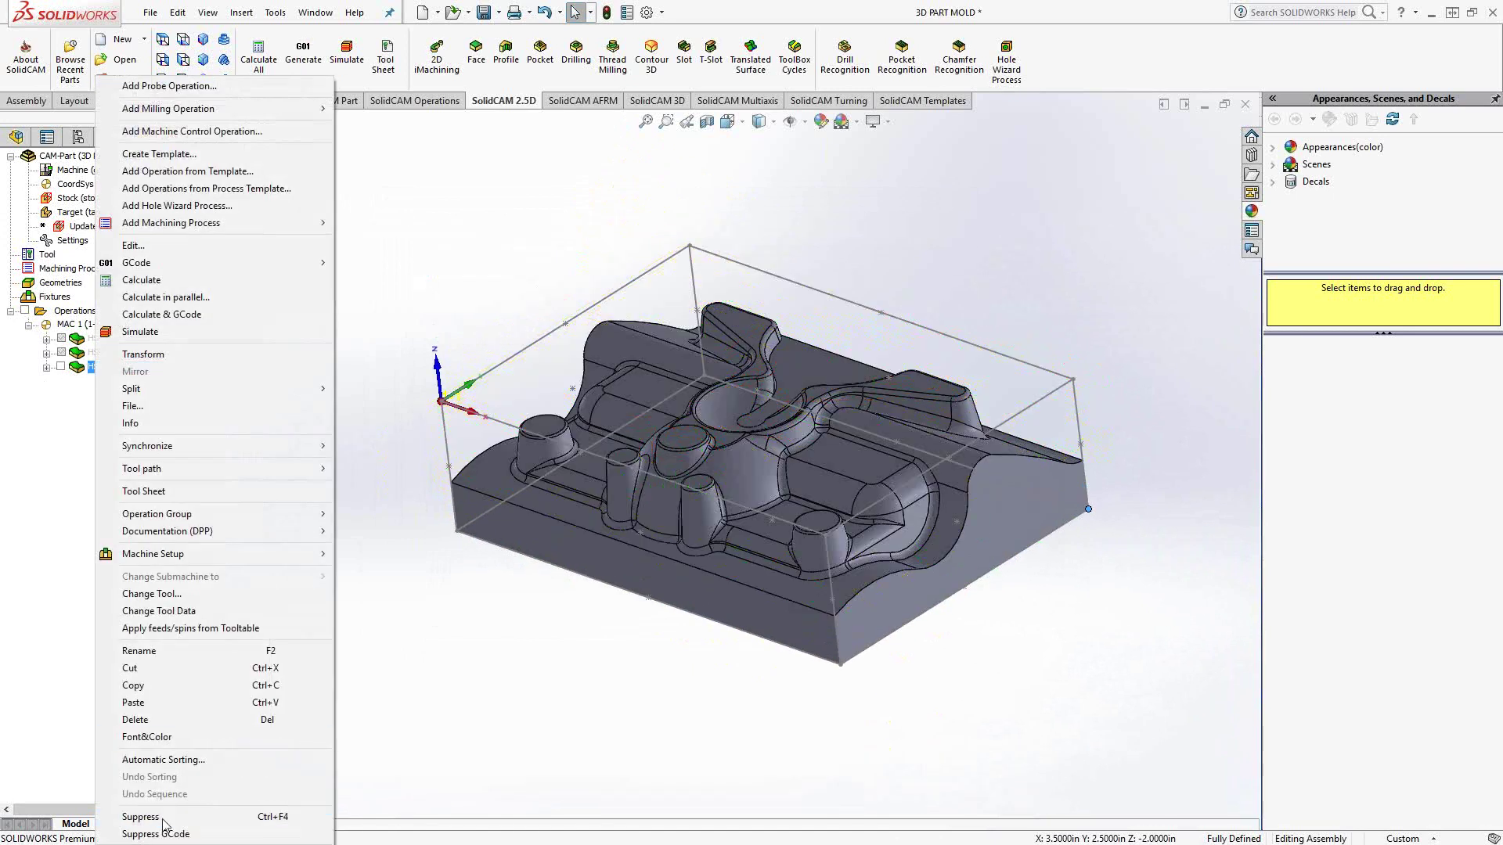
{"action": "left_click", "coordinate": [164, 825]}
{"action": "right_click", "coordinate": [121, 340]}
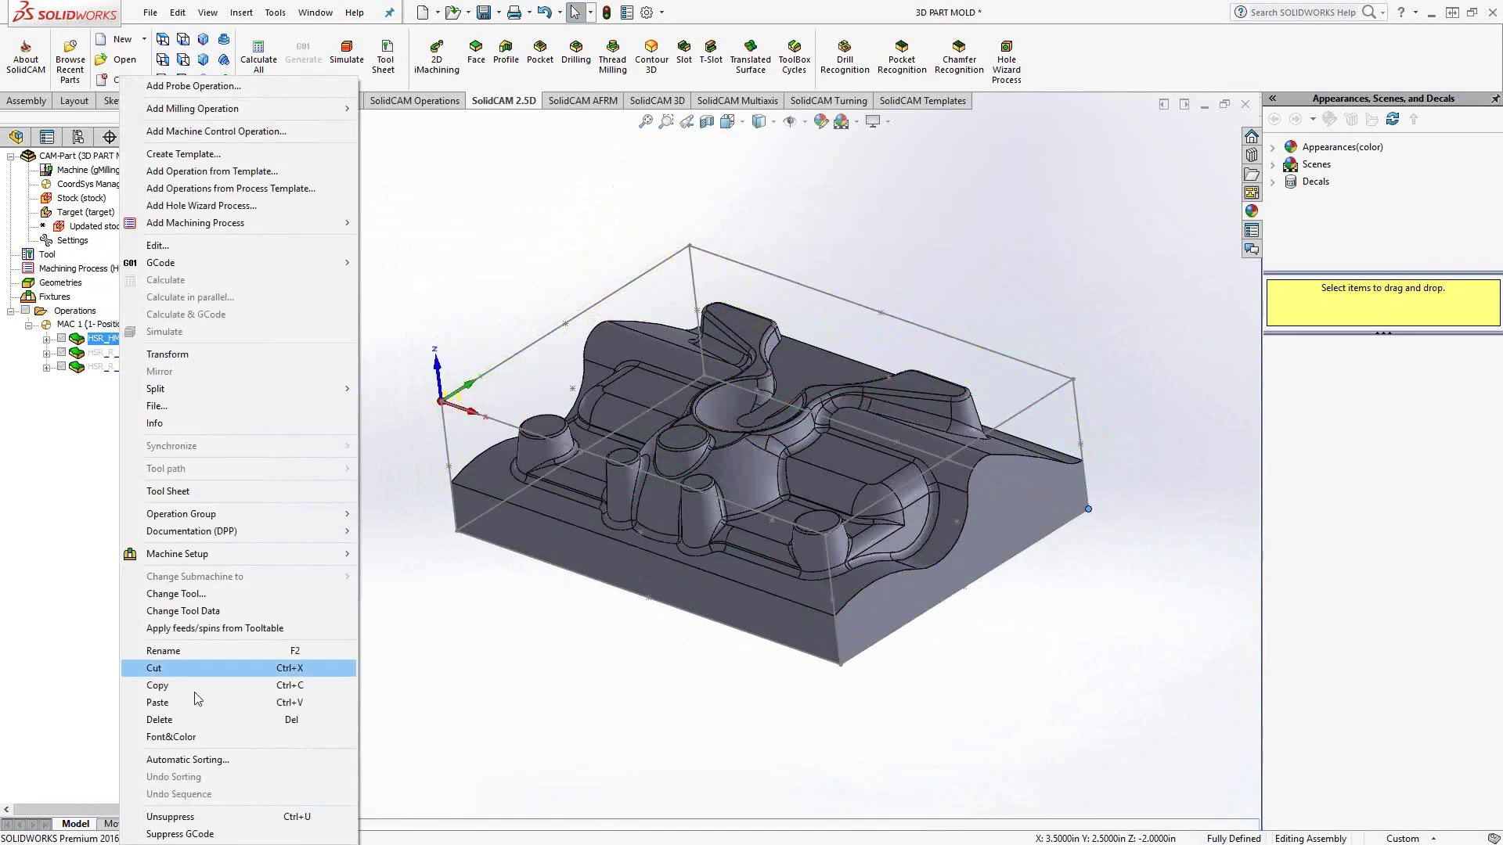
{"action": "left_click", "coordinate": [172, 816]}
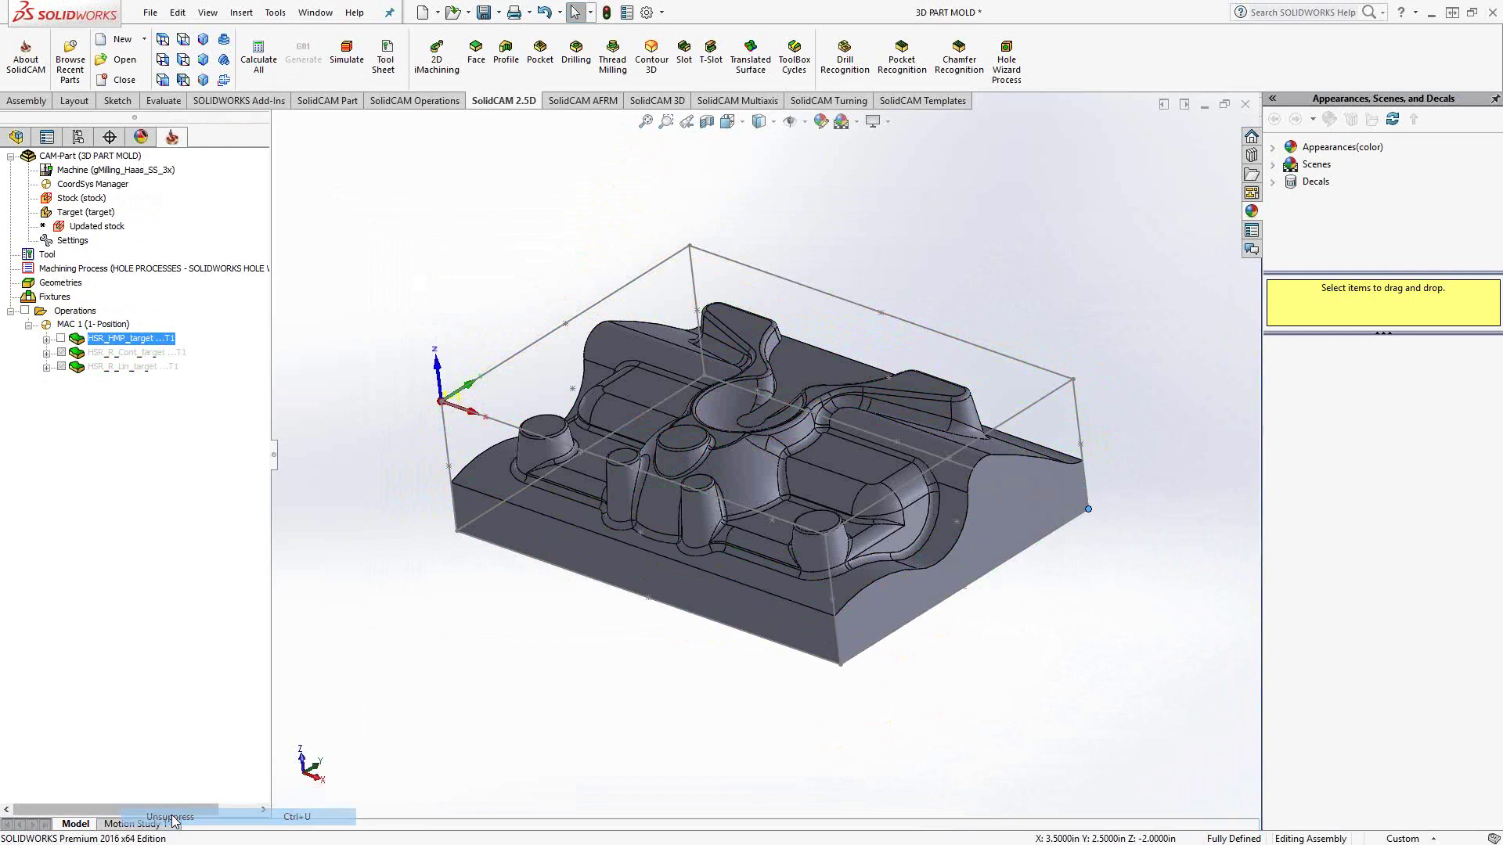
Step: Open the HM Roughing operation, make a copy of it, and change the copy's technology to Rest roughing
{"action": "double_click", "coordinate": [124, 341]}
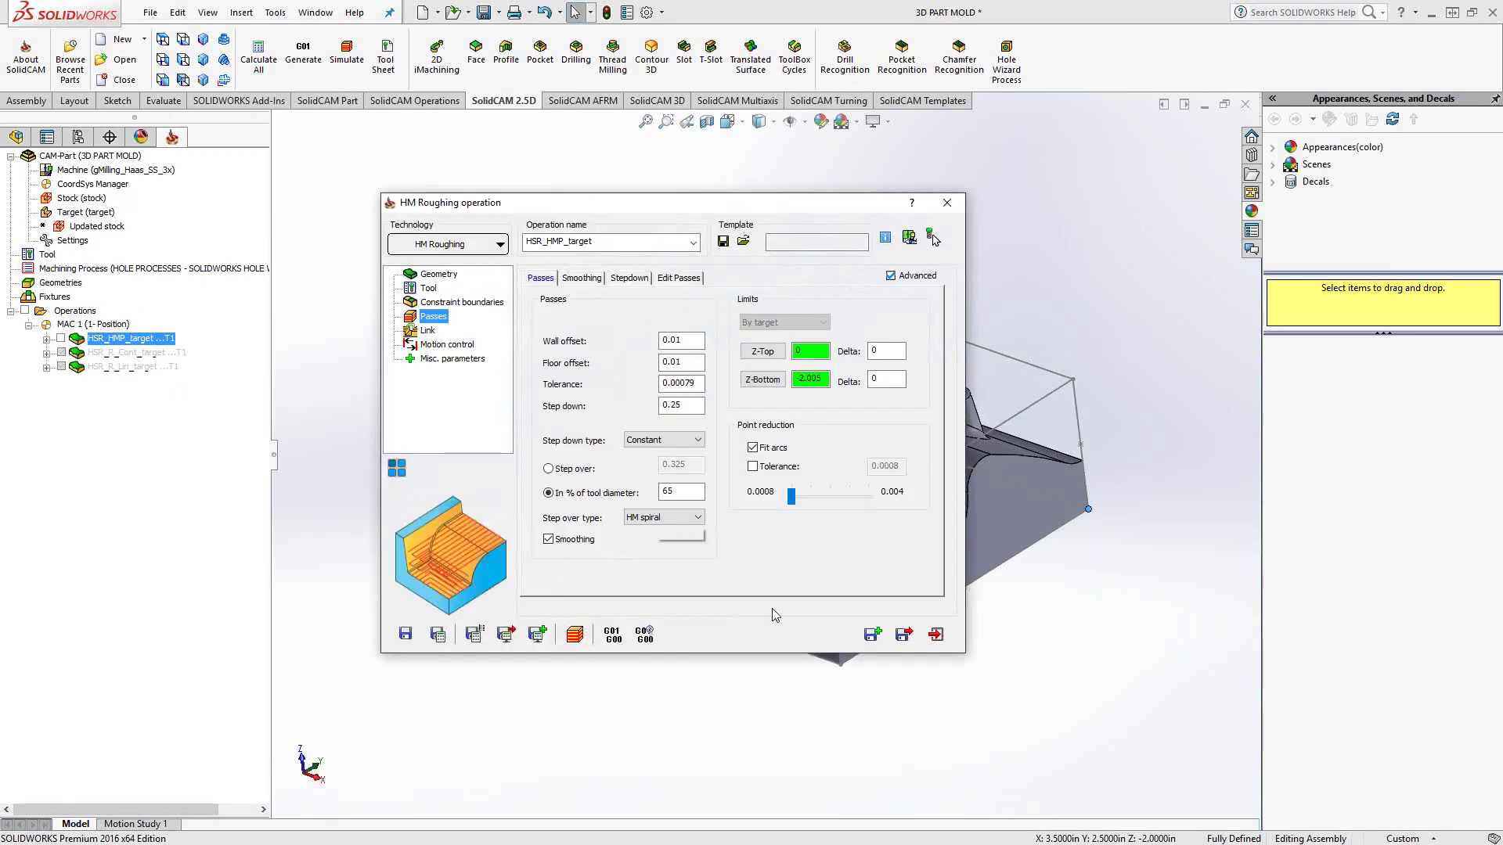
{"action": "left_click", "coordinate": [934, 239]}
{"action": "left_click", "coordinate": [458, 245]}
{"action": "left_click", "coordinate": [458, 327]}
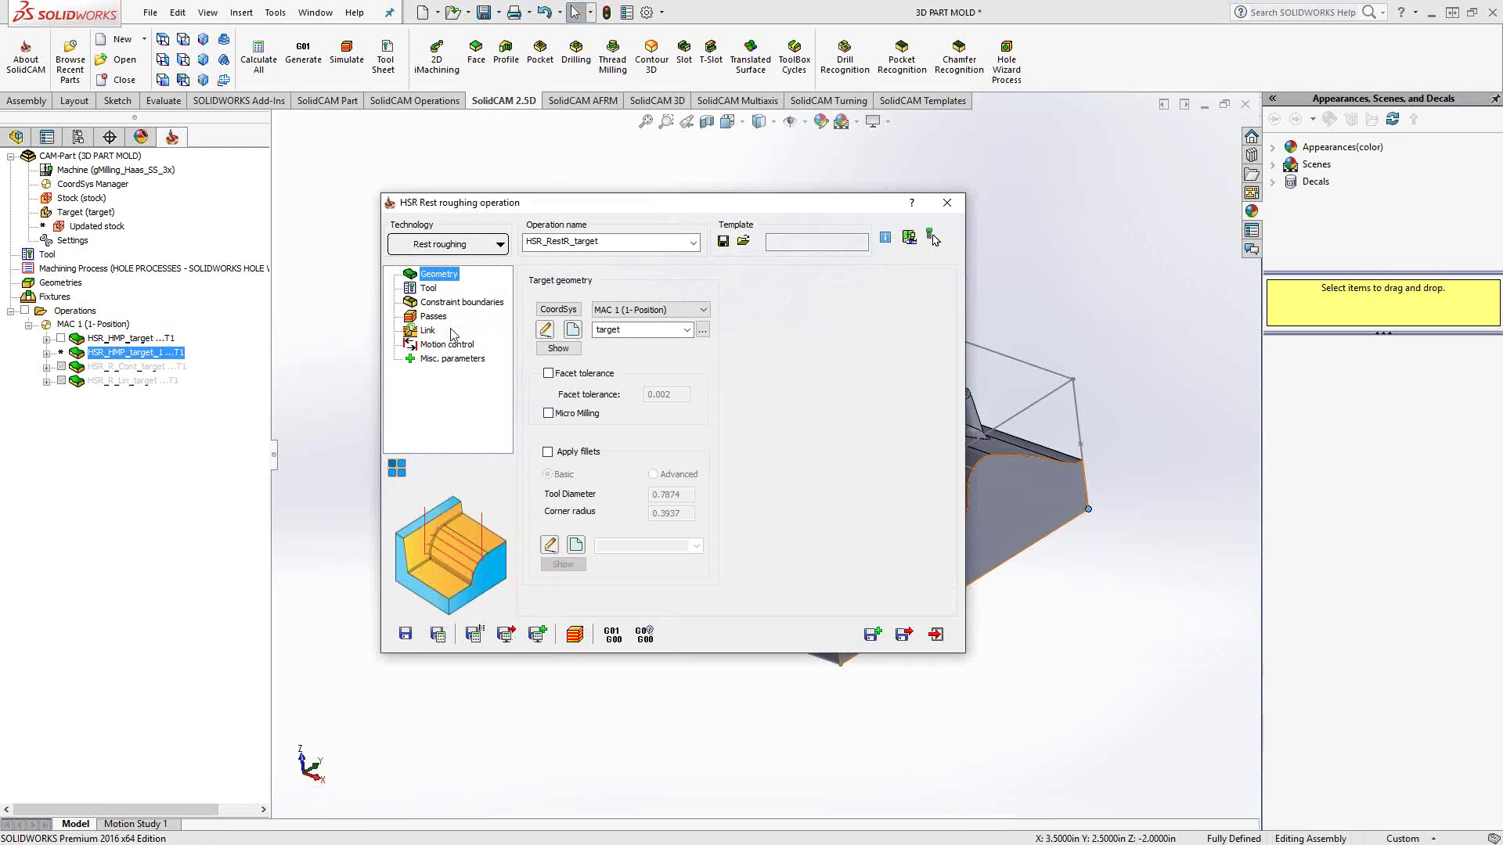
Step: Assign tool number 2, the 0.25 inch 4-flute roughing end mill, to the Rest roughing operation
{"action": "left_click", "coordinate": [429, 290]}
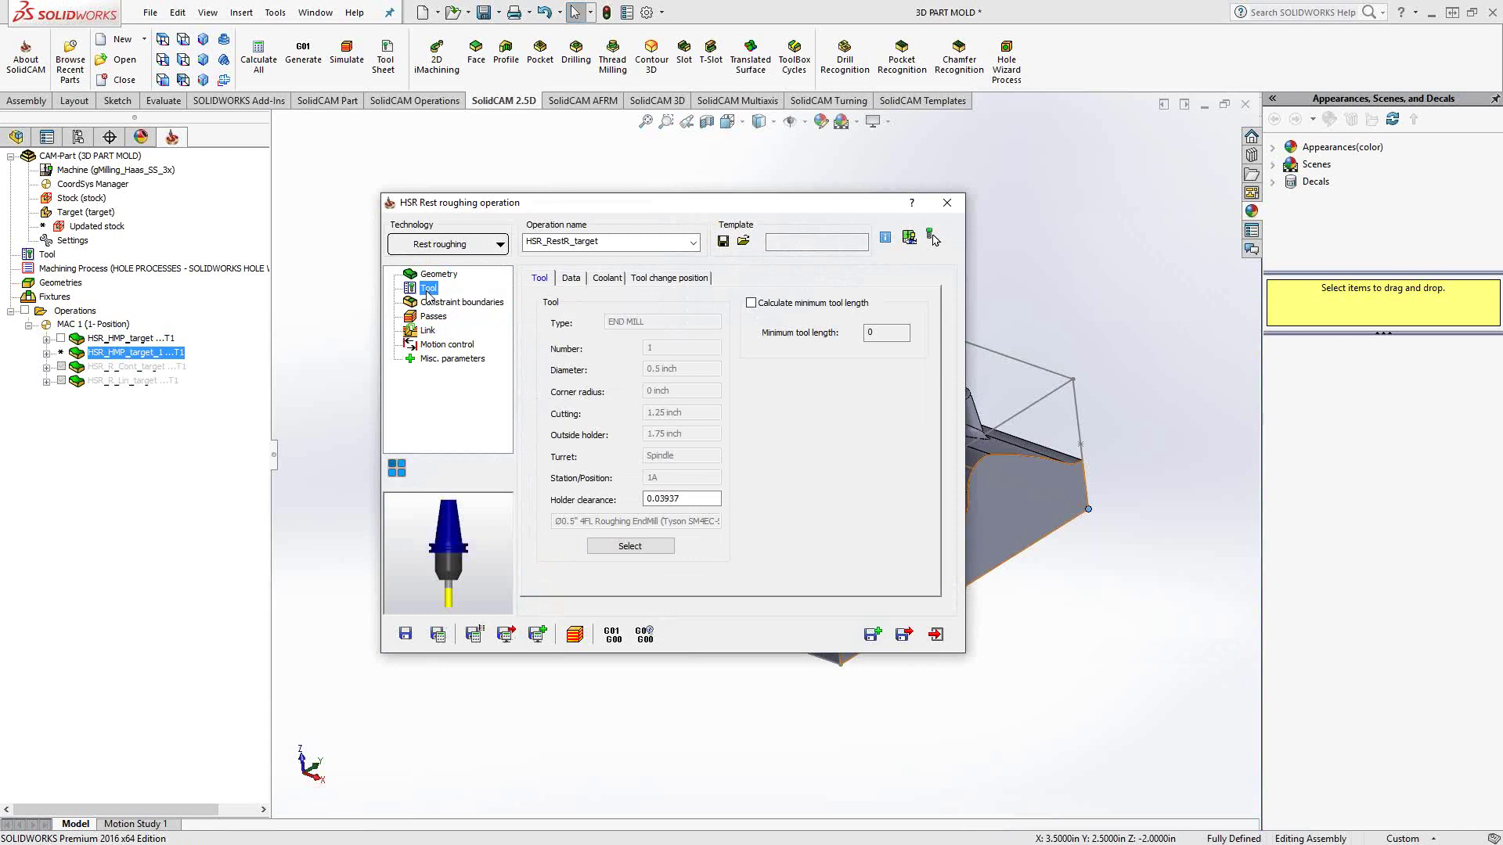
{"action": "left_click", "coordinate": [630, 546]}
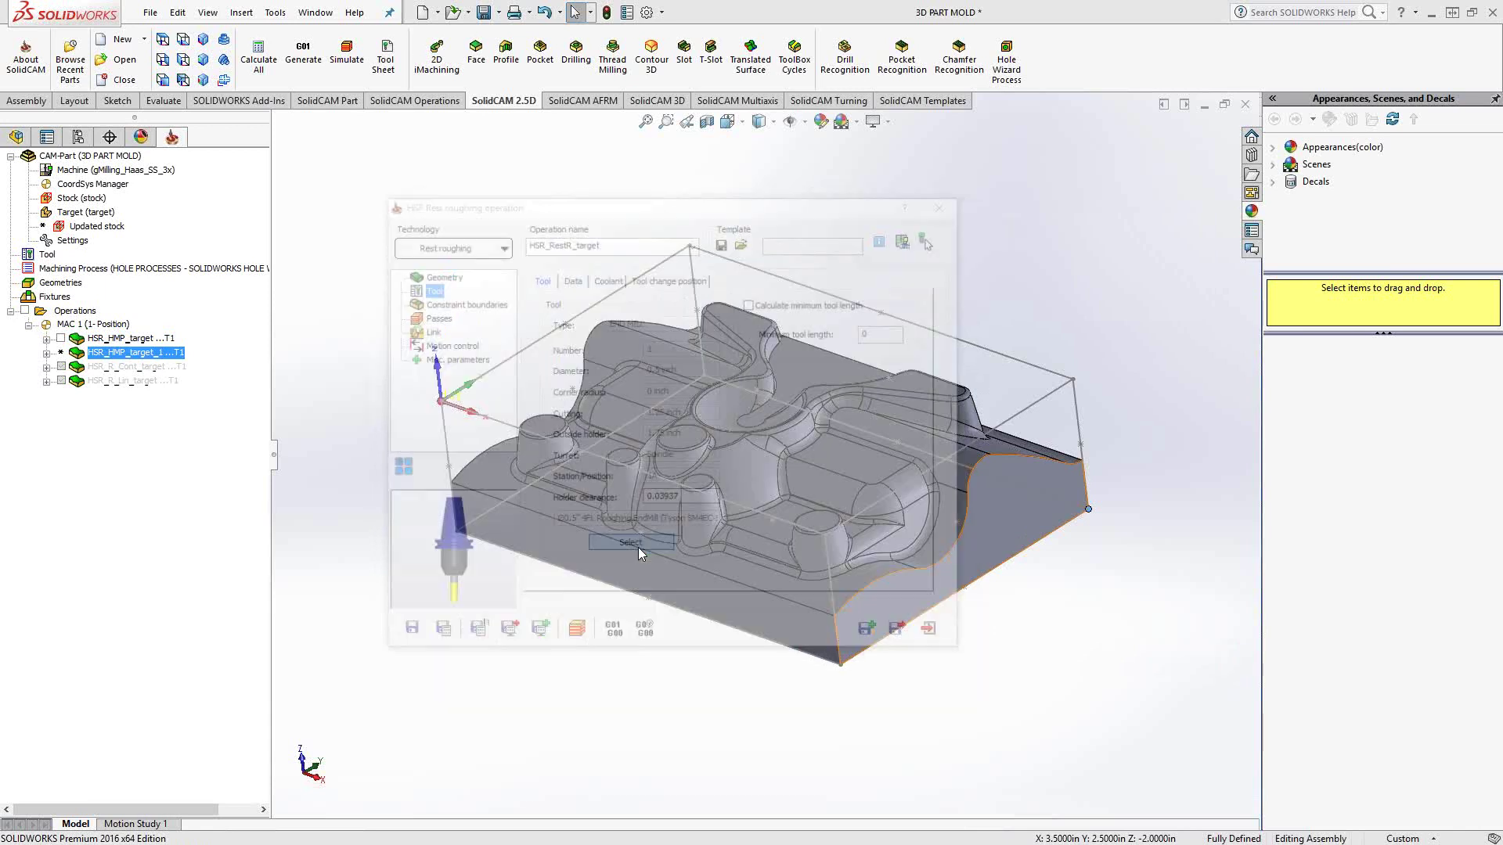
{"action": "left_click", "coordinate": [399, 257]}
{"action": "left_click", "coordinate": [948, 638]}
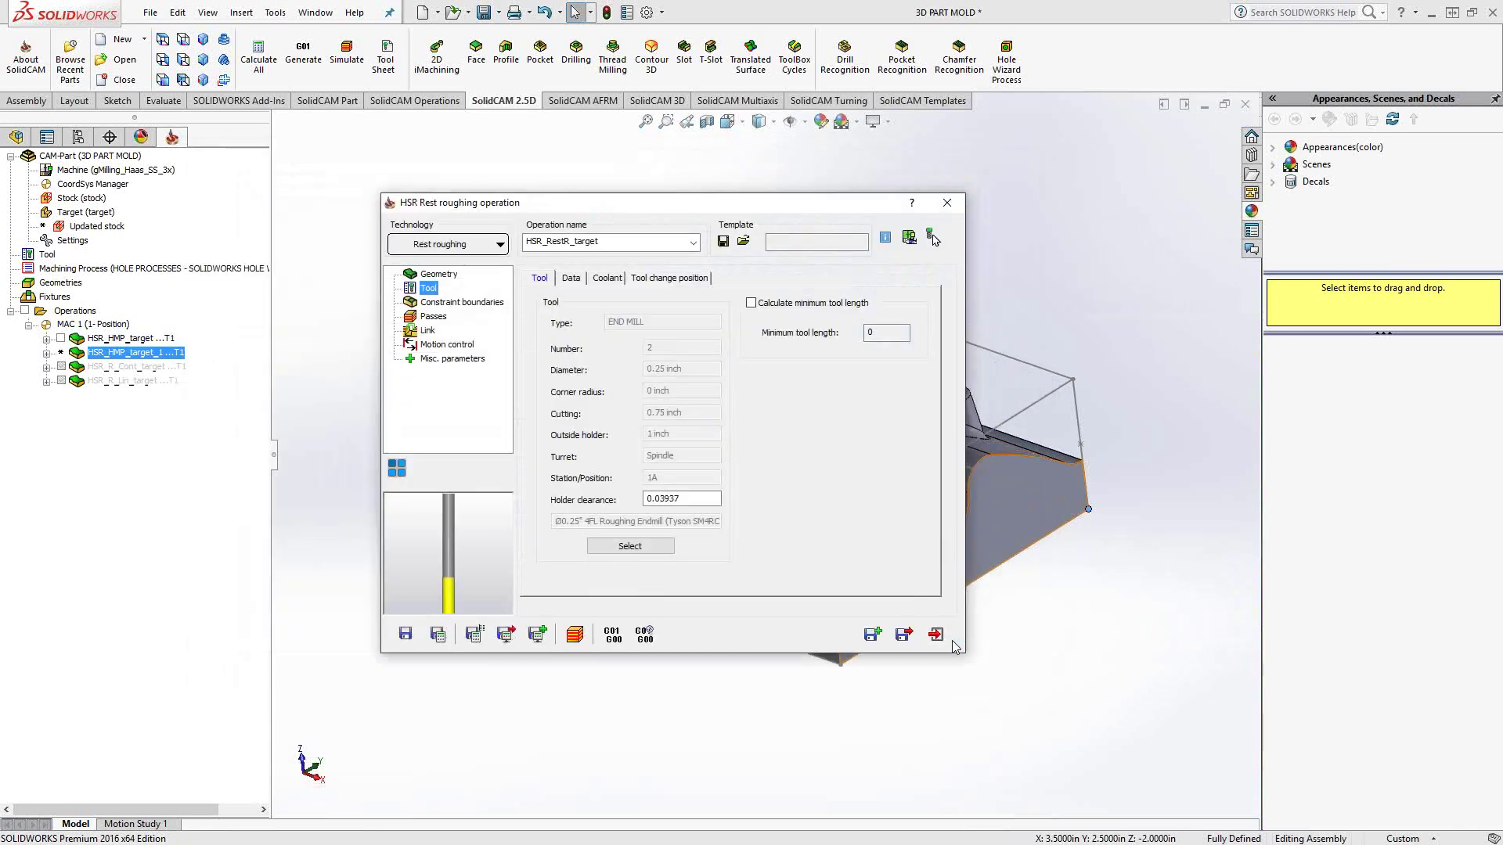
Step: Set the Rest roughing passes to a step down of 0.125 and enable Detect core areas and Refine corners
{"action": "left_click", "coordinate": [509, 303]}
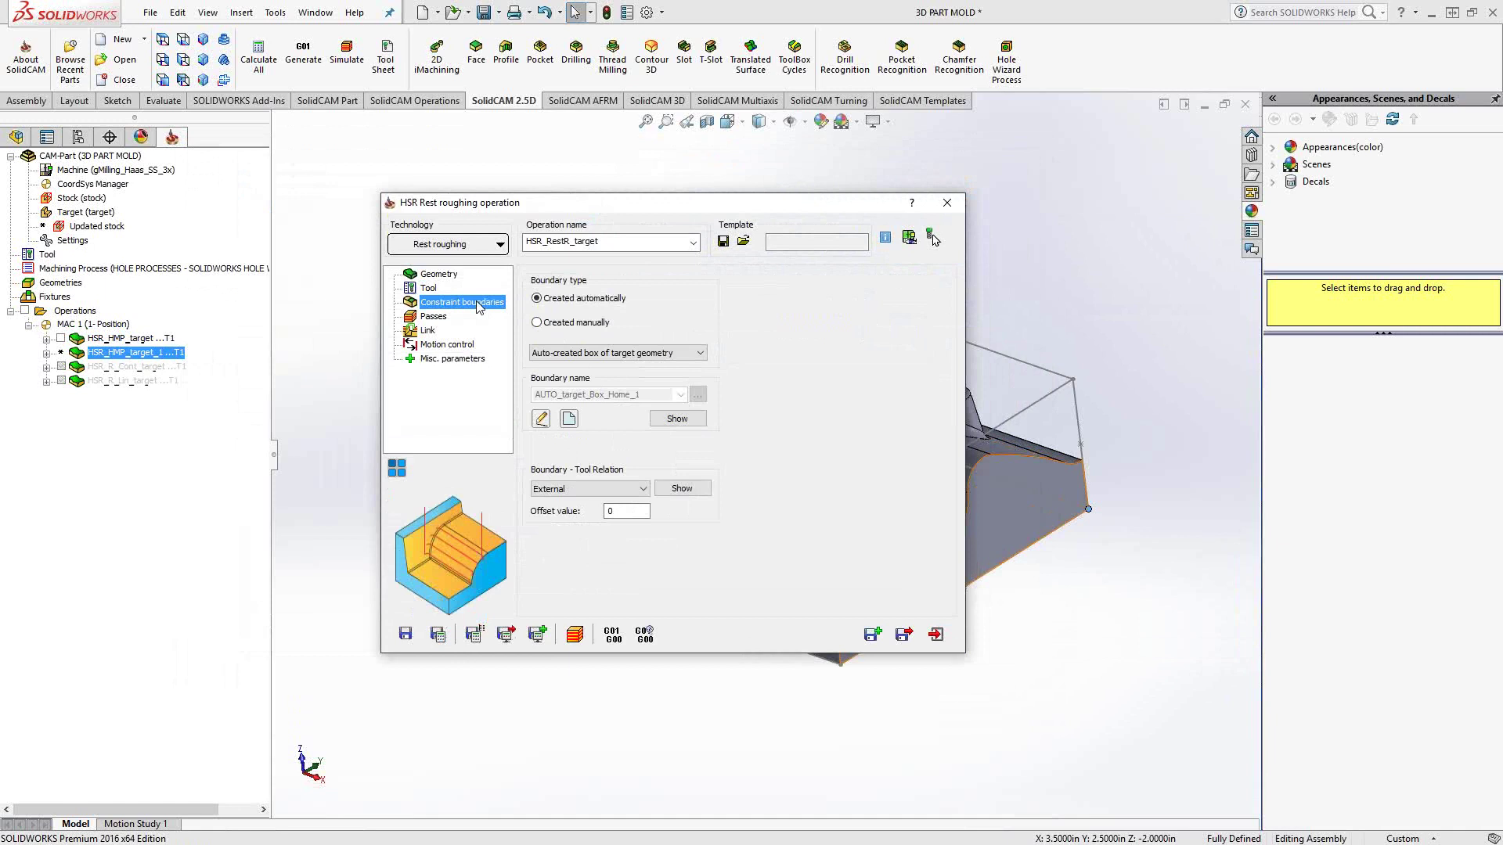
{"action": "left_click", "coordinate": [430, 317]}
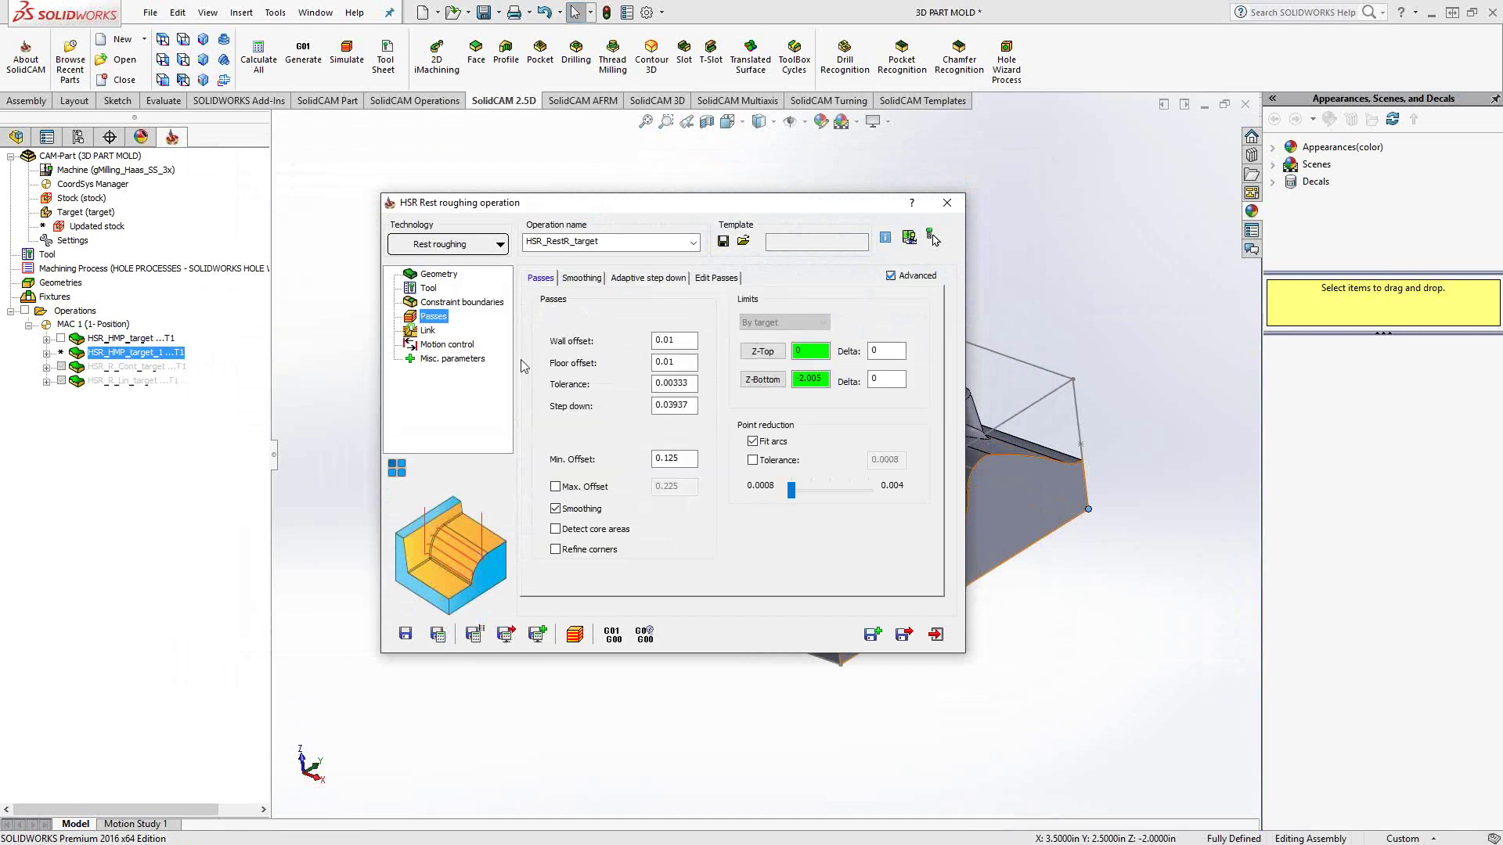
{"action": "left_click", "coordinate": [693, 404]}
{"action": "double_click", "coordinate": [693, 404]}
{"action": "type", "text": ".125"}
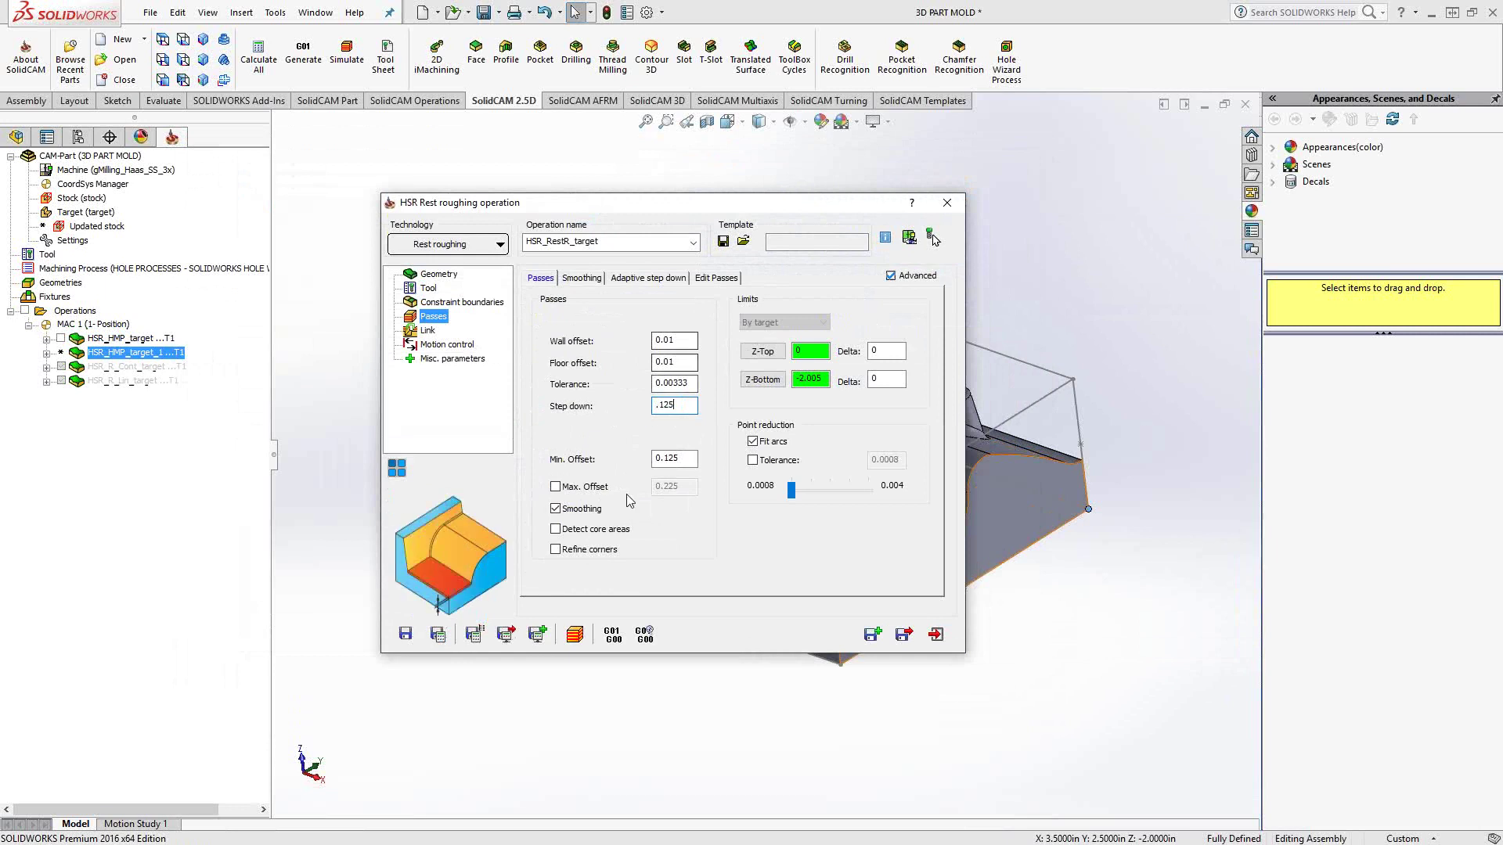
{"action": "left_click", "coordinate": [556, 529]}
{"action": "left_click", "coordinate": [556, 549]}
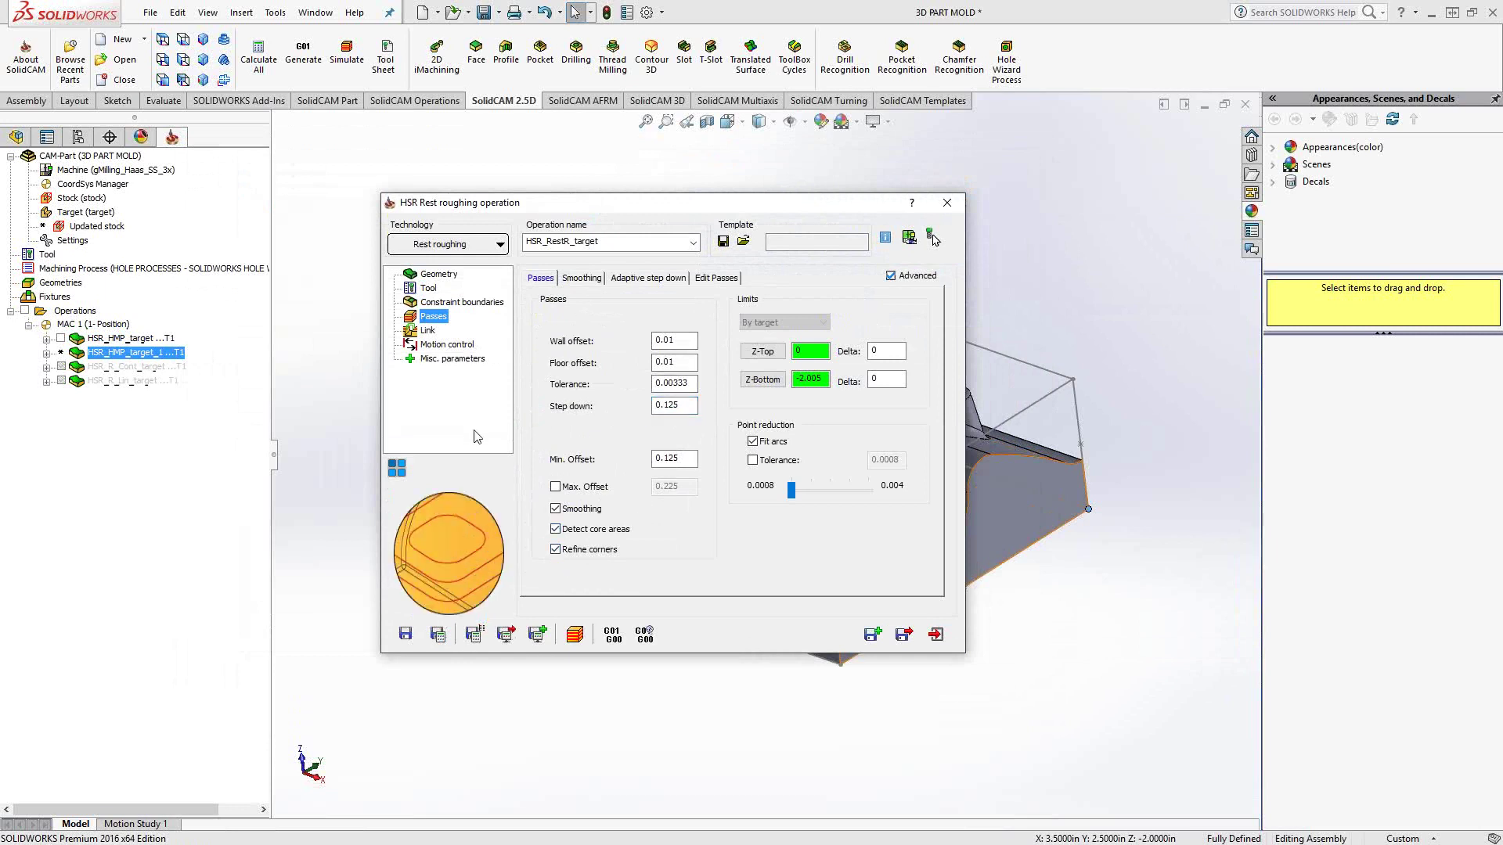
Step: Save and calculate the Rest roughing operation, then close it to inspect the toolpath on the model
{"action": "left_click", "coordinate": [436, 636]}
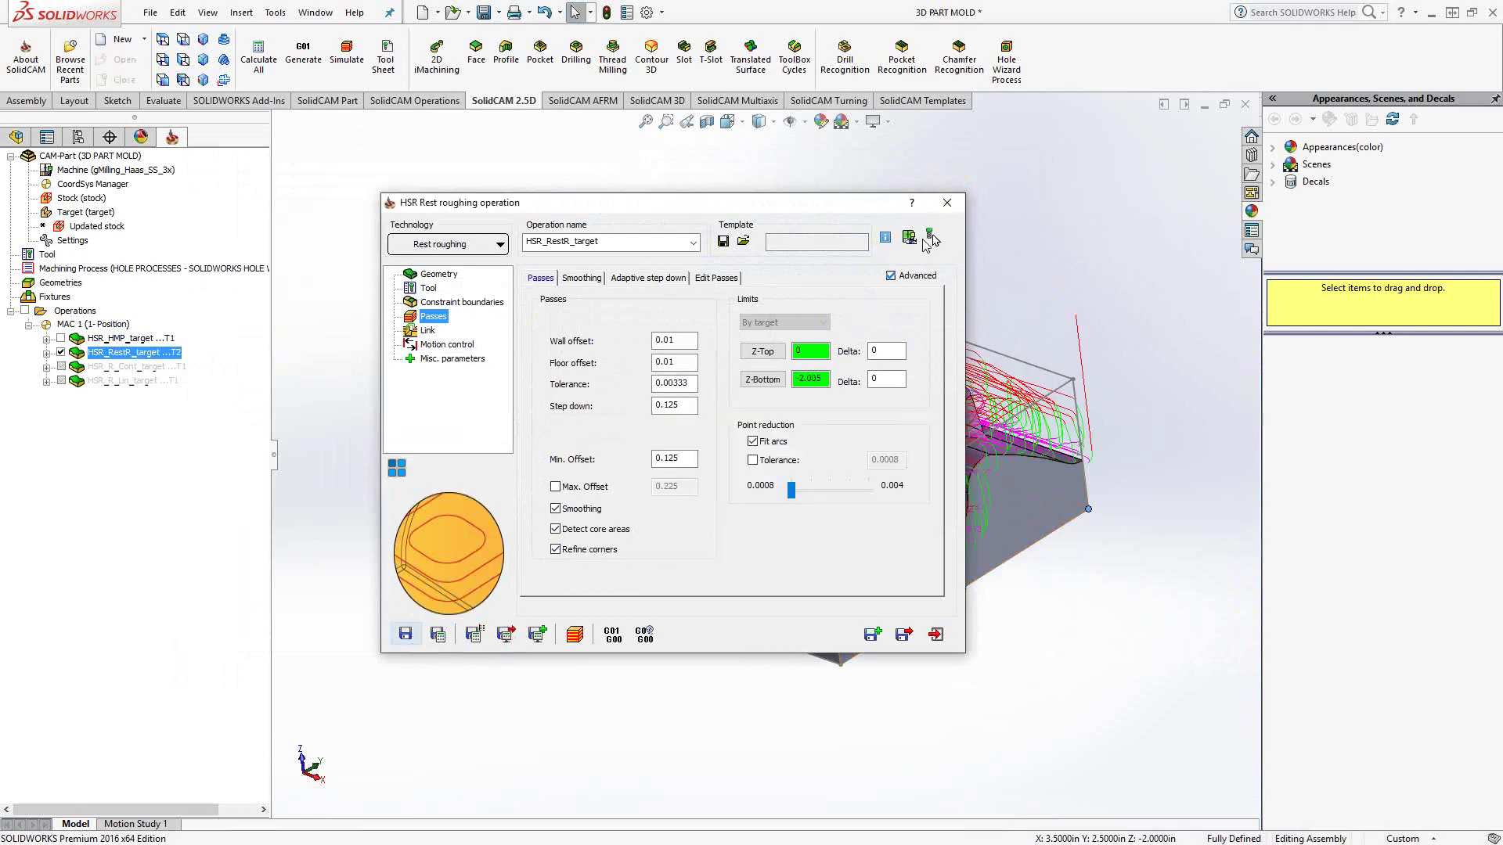
{"action": "left_click", "coordinate": [947, 204]}
{"action": "mouse_move", "coordinate": [697, 501]}
{"action": "middle_mouse_down"}
{"action": "mouse_move", "coordinate": [716, 671]}
{"action": "mouse_move", "coordinate": [694, 513]}
{"action": "middle_mouse_up"}
{"action": "scroll", "coordinate": [763, 447], "scroll_direction": "down", "scroll_amount": 2}
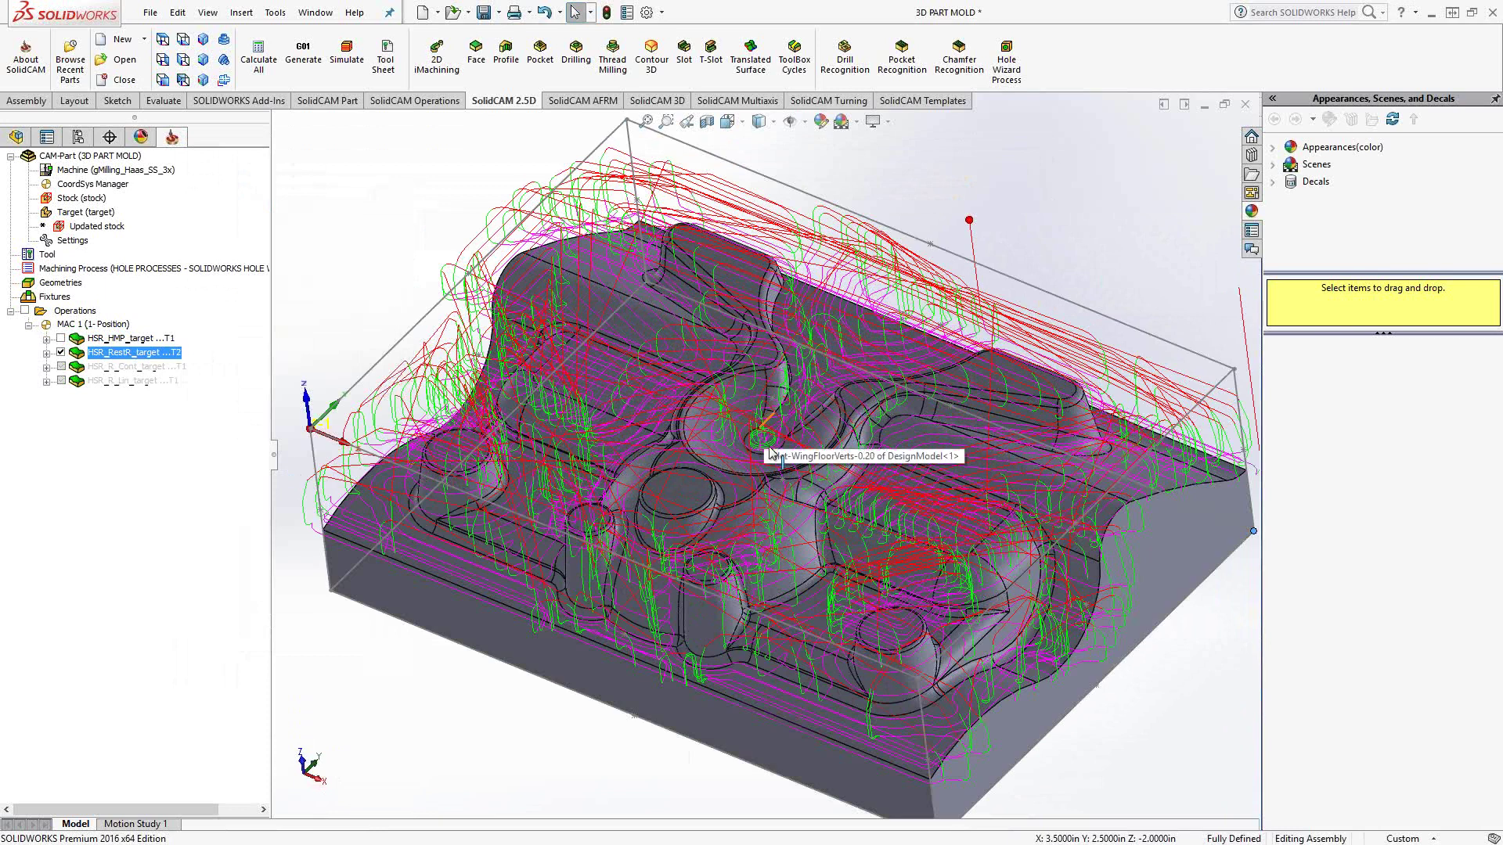
Step: Toggle the Rest roughing toolpath display to compare it with the bare model, leaving the toolpath hidden
{"action": "left_click", "coordinate": [61, 353]}
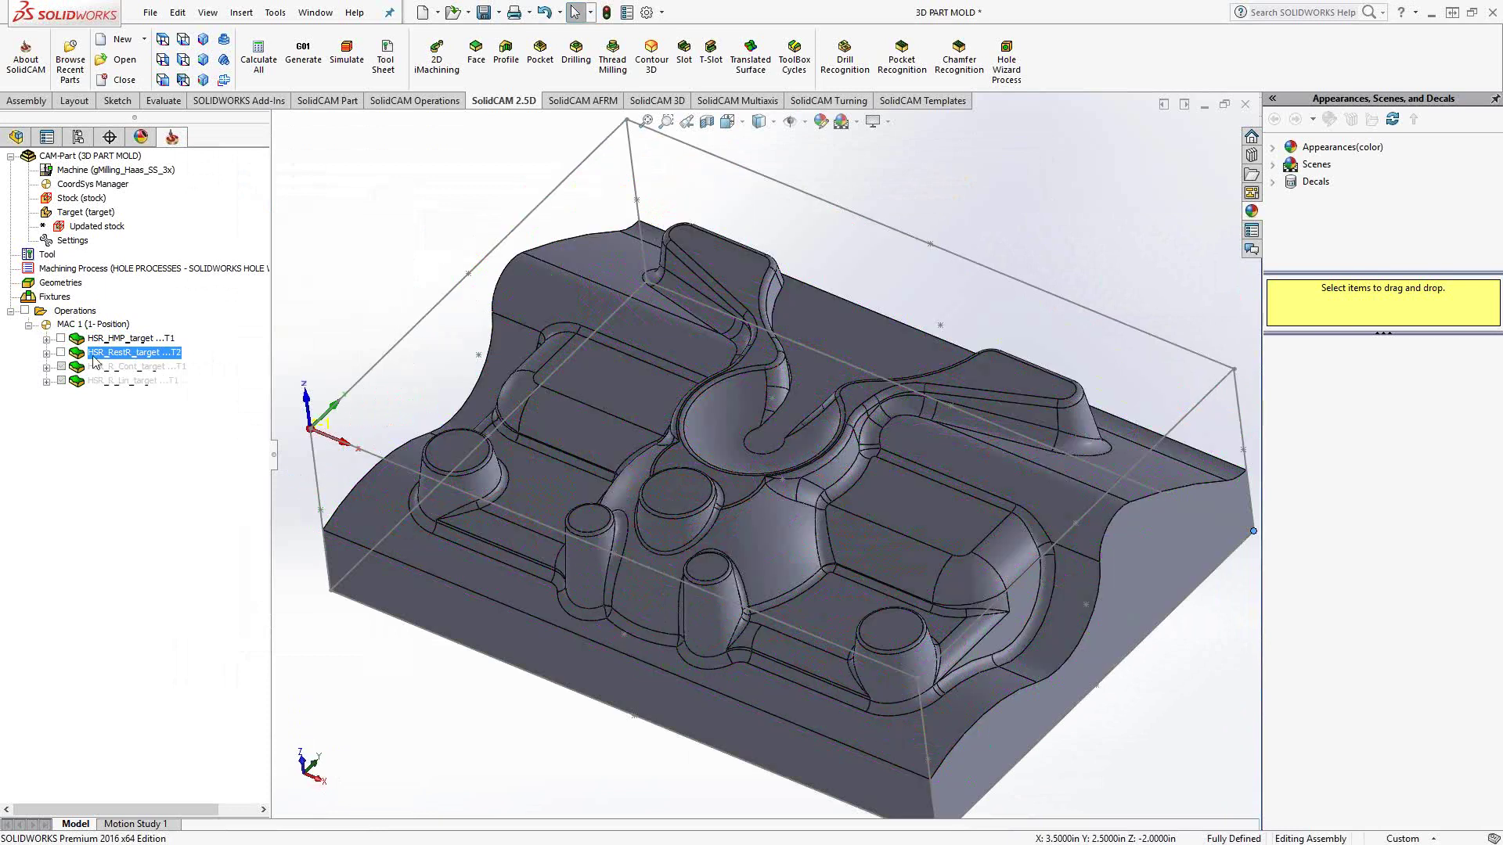
{"action": "left_click", "coordinate": [61, 353]}
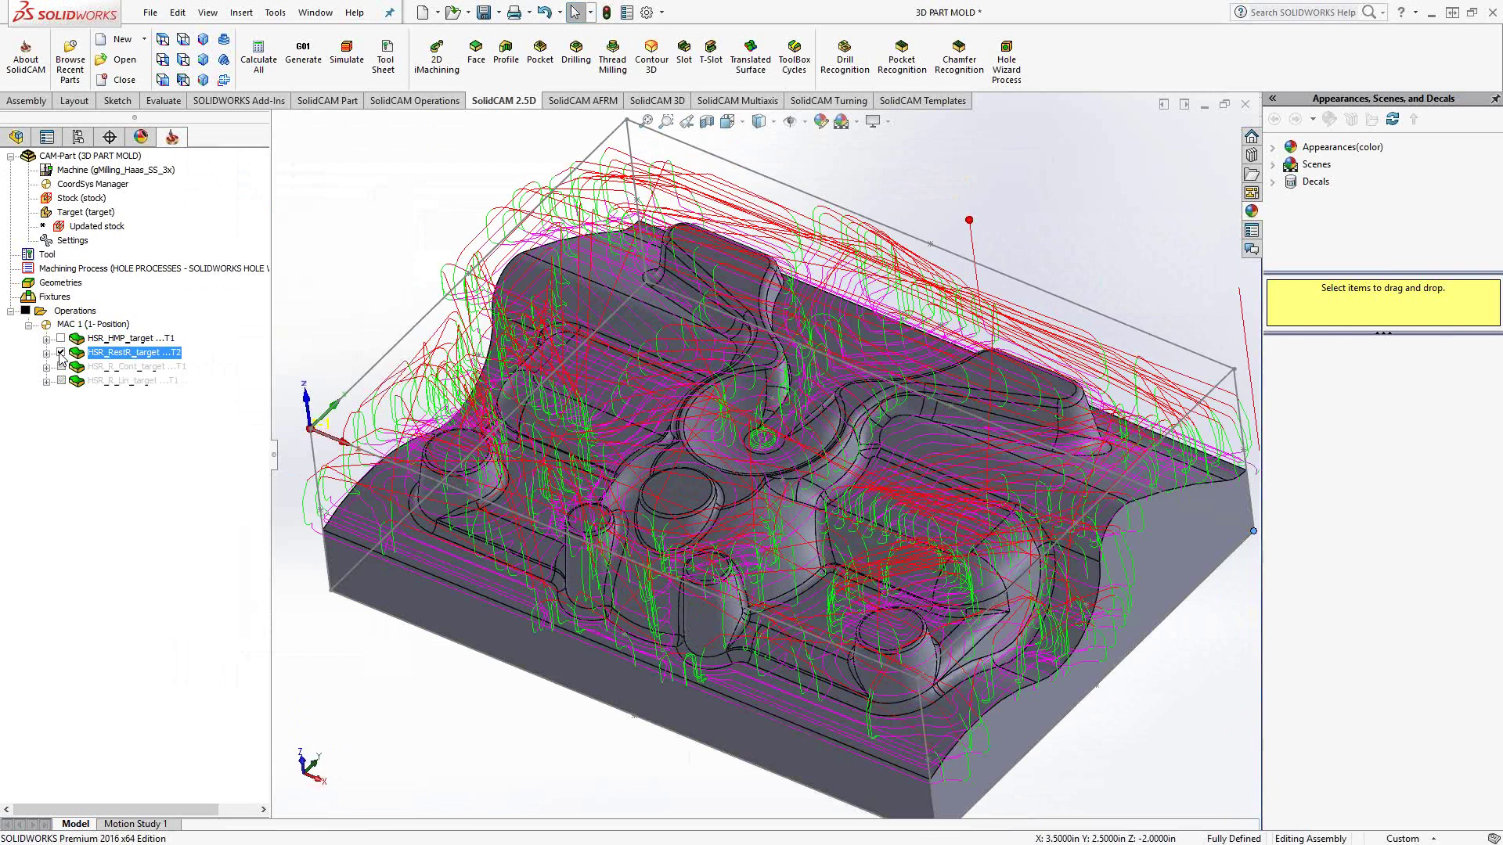
{"action": "left_click", "coordinate": [61, 353]}
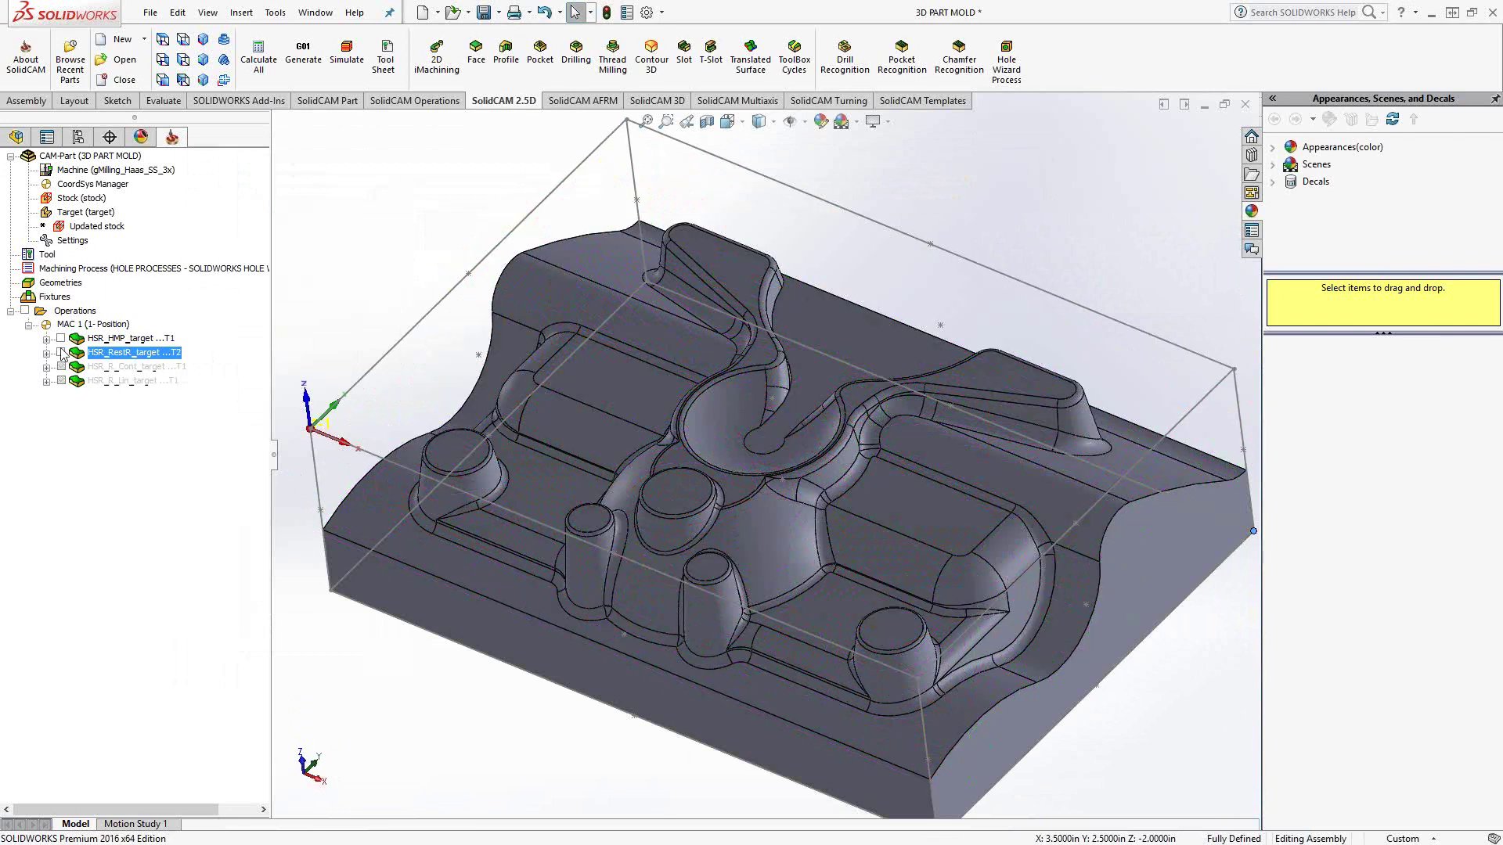
{"action": "key", "text": "f"}
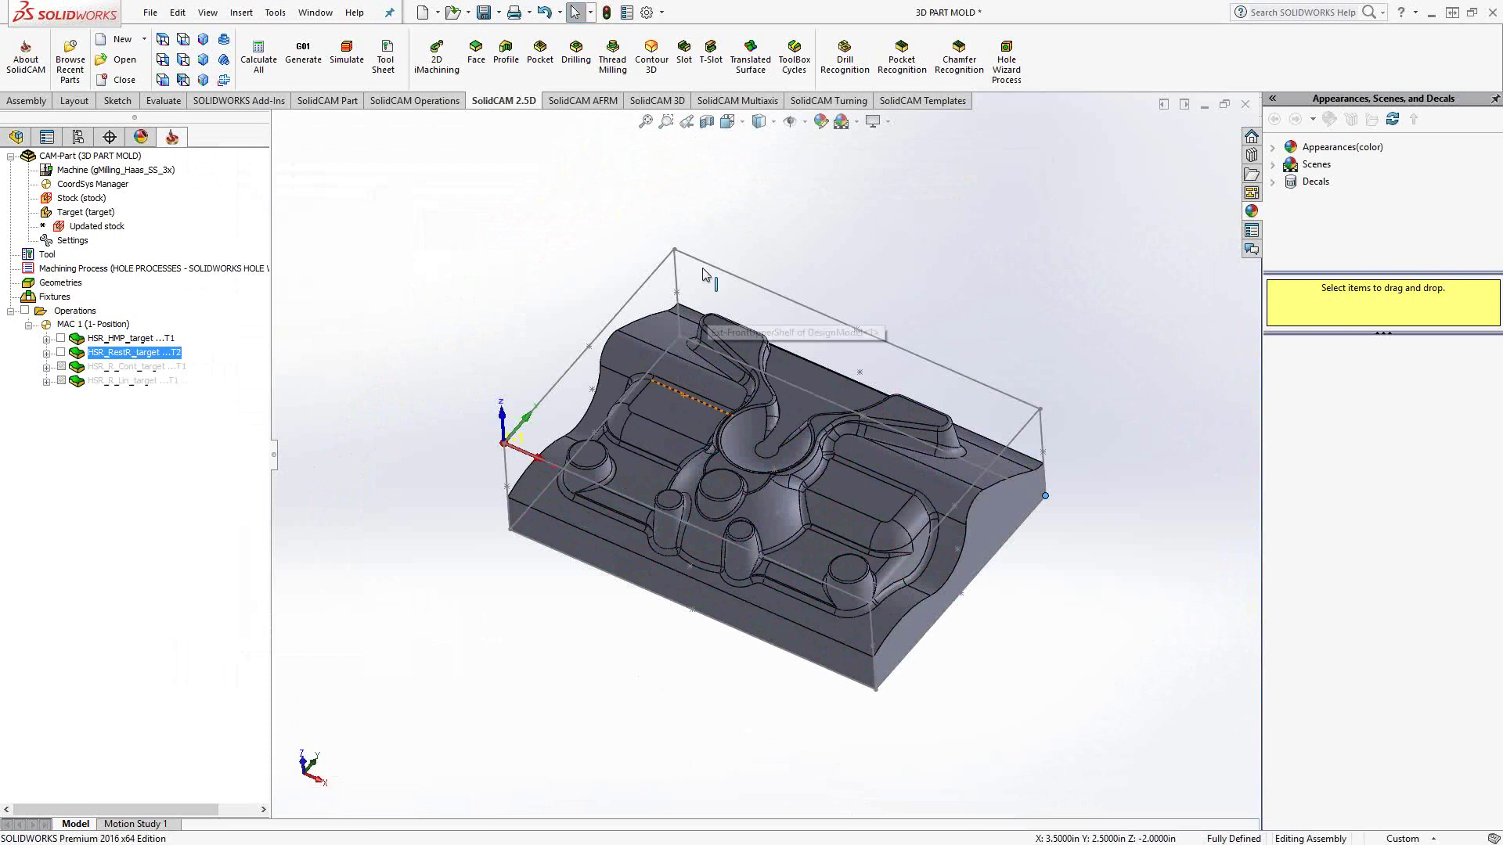